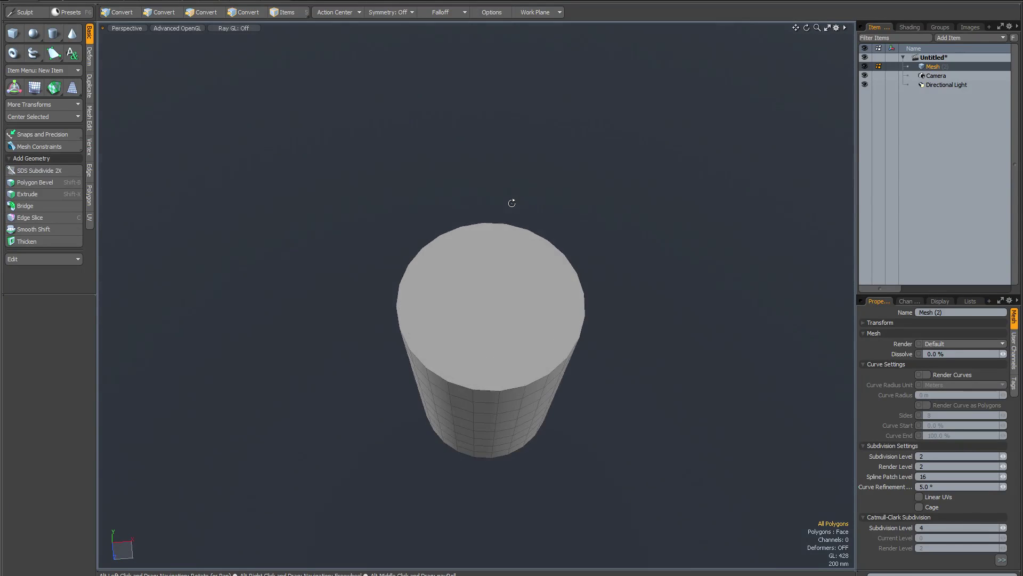
Convert the cylinder mesh to a Catmull-Clark subdivision surface in polygon selection mode
key("3")
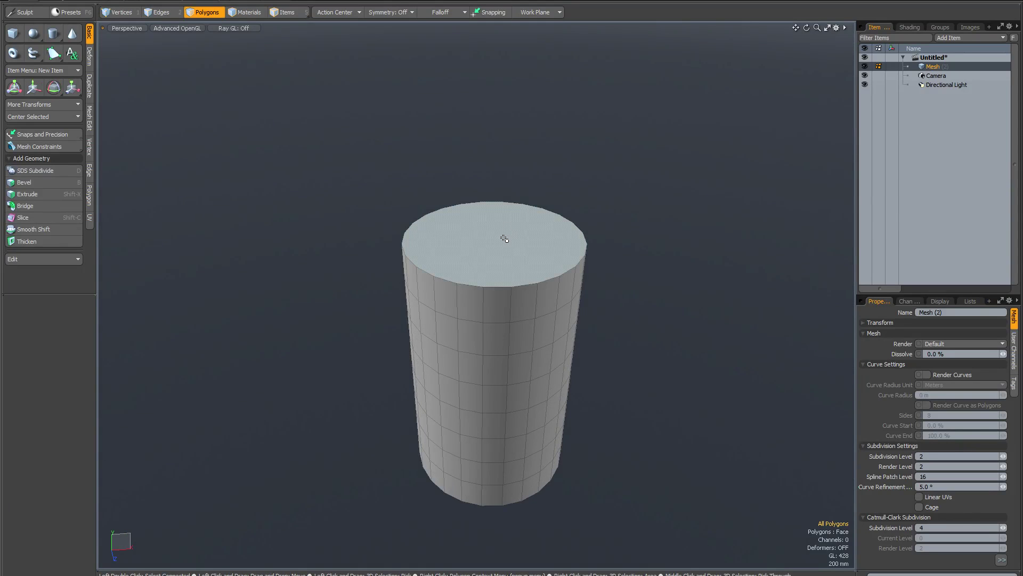
scroll(504, 238, "up", 3)
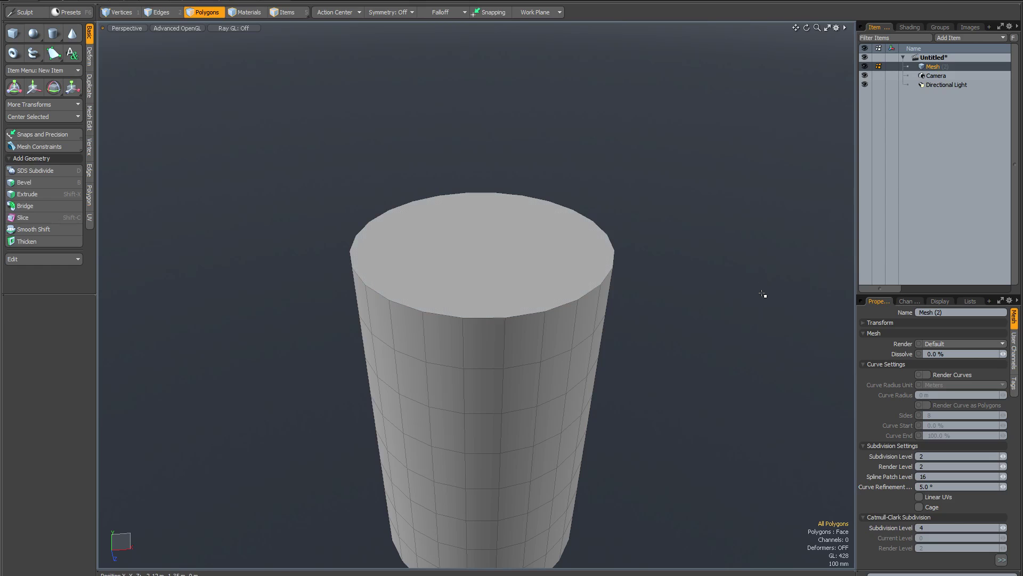
key("shift")
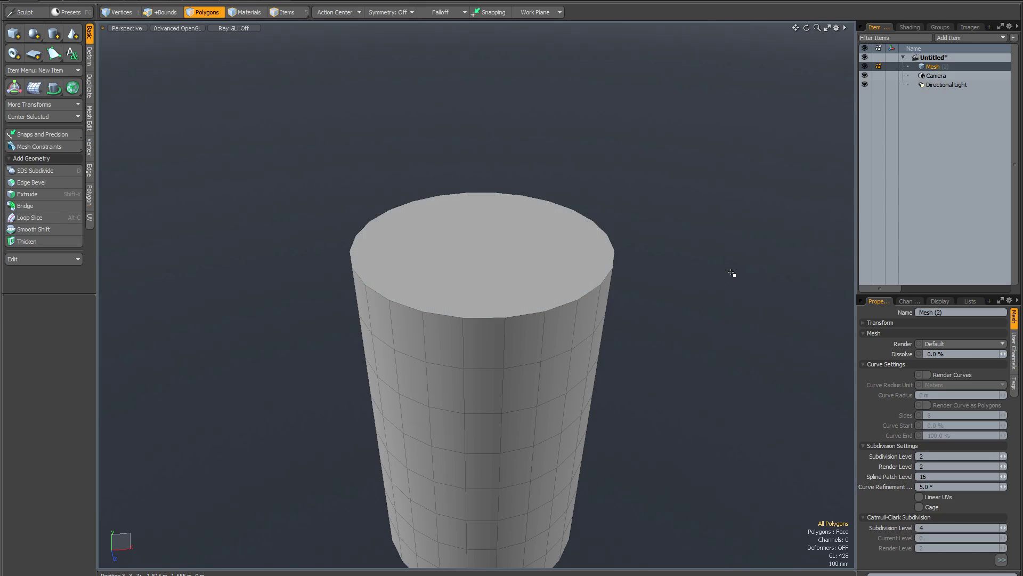
key("shift+Tab")
mouse_move(519, 270)
left_mouse_down("alt")
mouse_move(520, 280)
mouse_move(519, 261)
left_mouse_up("alt")
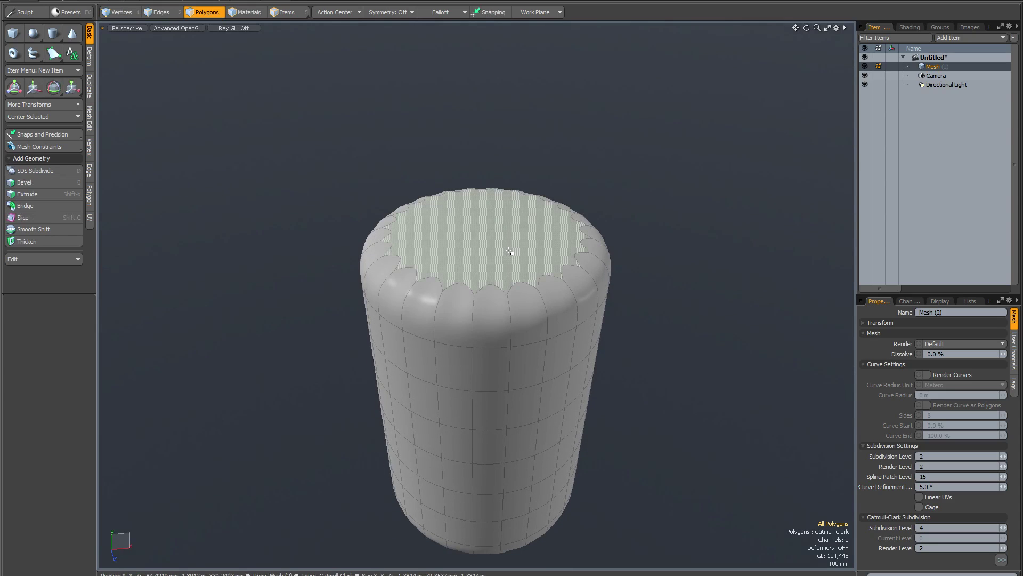
Bevel the cylinder's top cap polygon with an inset of about 644 mm and no shift
left_click(510, 251)
key("y")
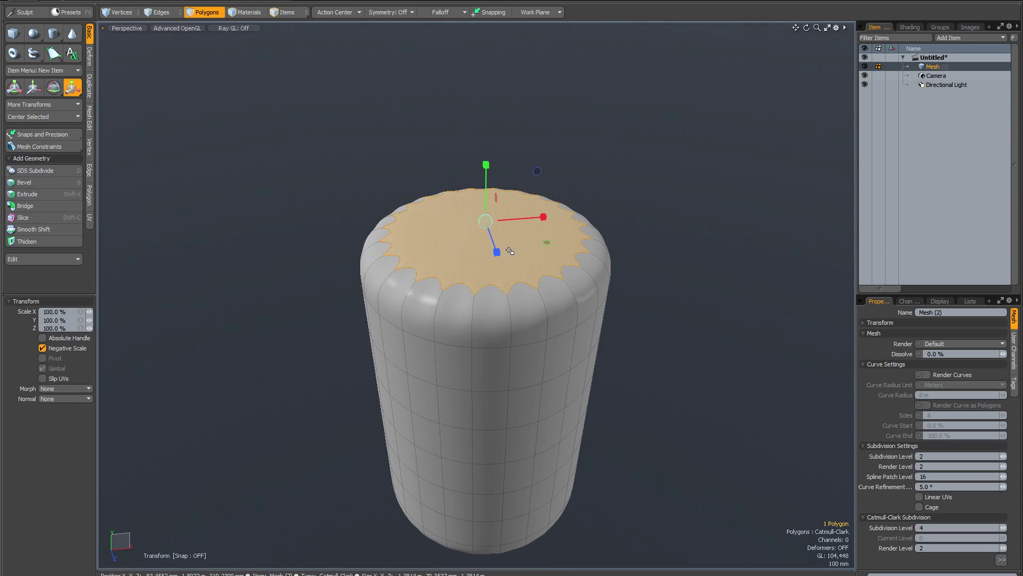
key("b")
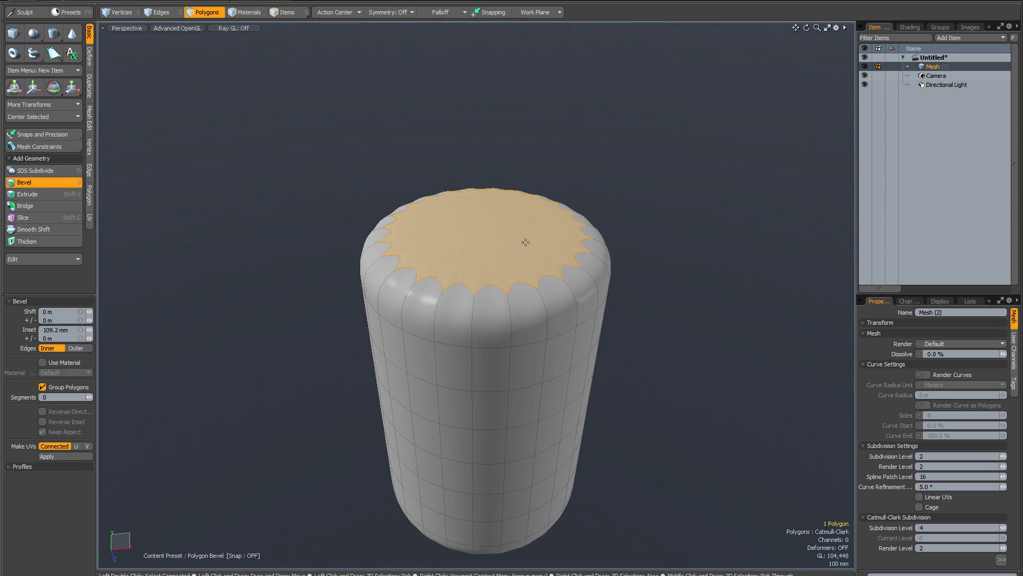
left_click_drag(543, 217, 511, 219)
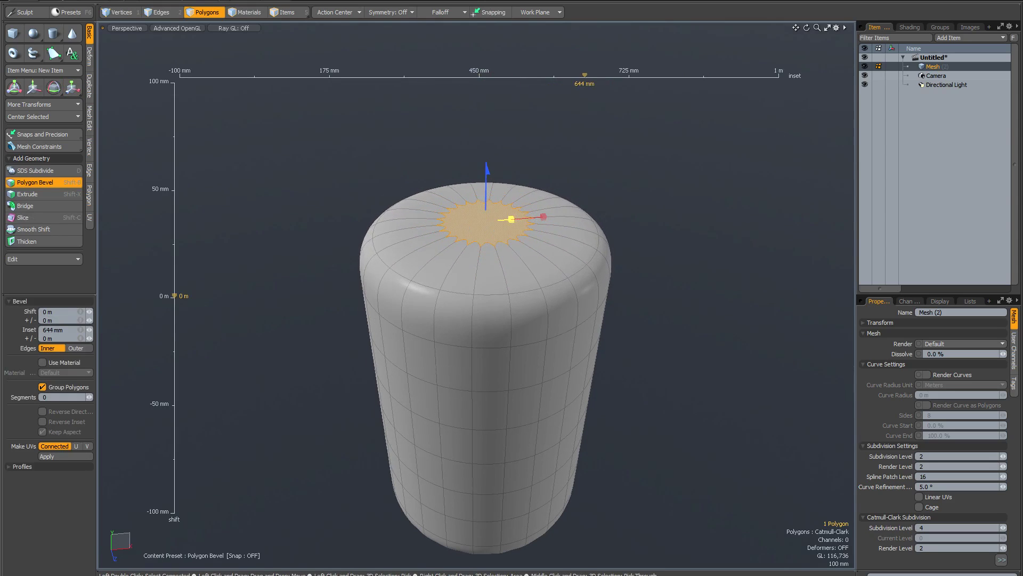
Raise the inset centre polygon slightly to dome the cylinder's top, and clear the selection
key("w")
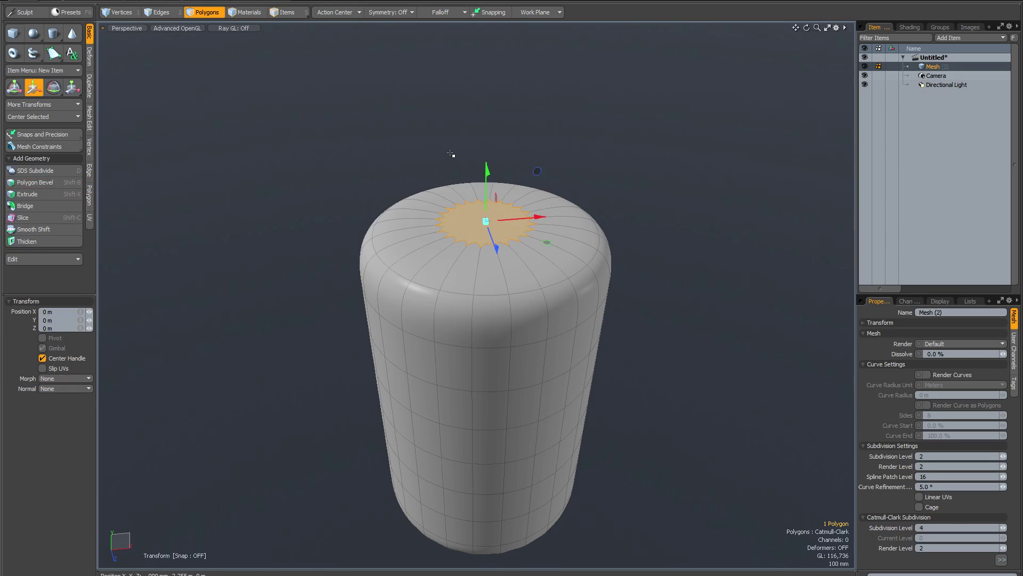
left_click_drag(476, 187, 465, 145)
left_click(368, 130)
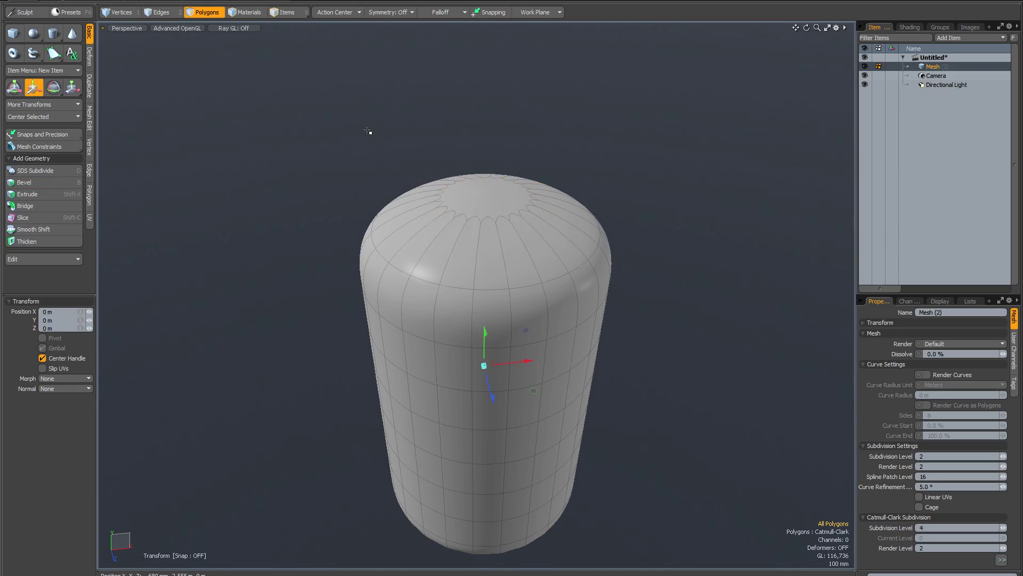
key("q")
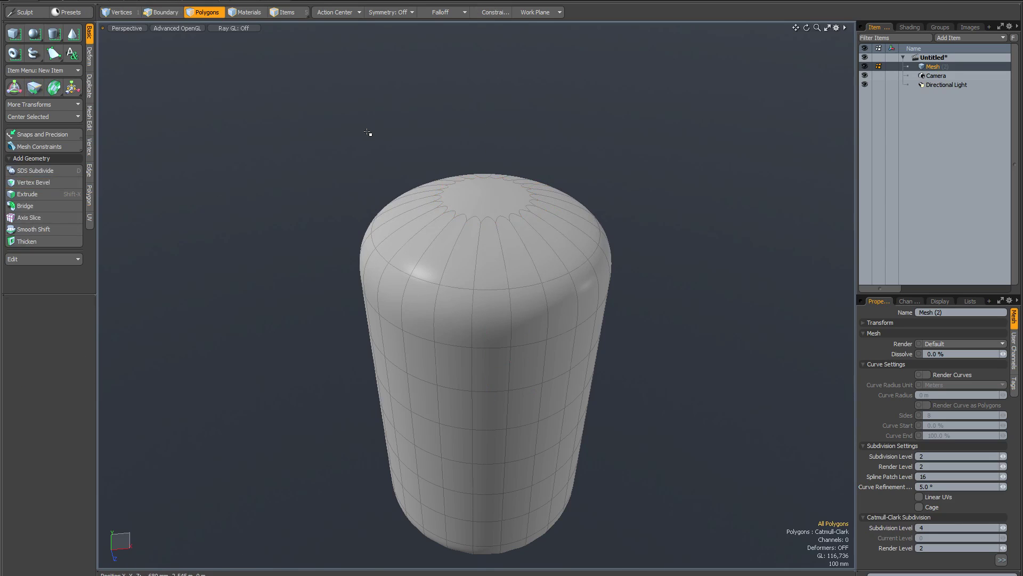
Show the mesh in Reflection shading without wireframe and look closely at the domed top
key("ctrl+2")
left_click(342, 114)
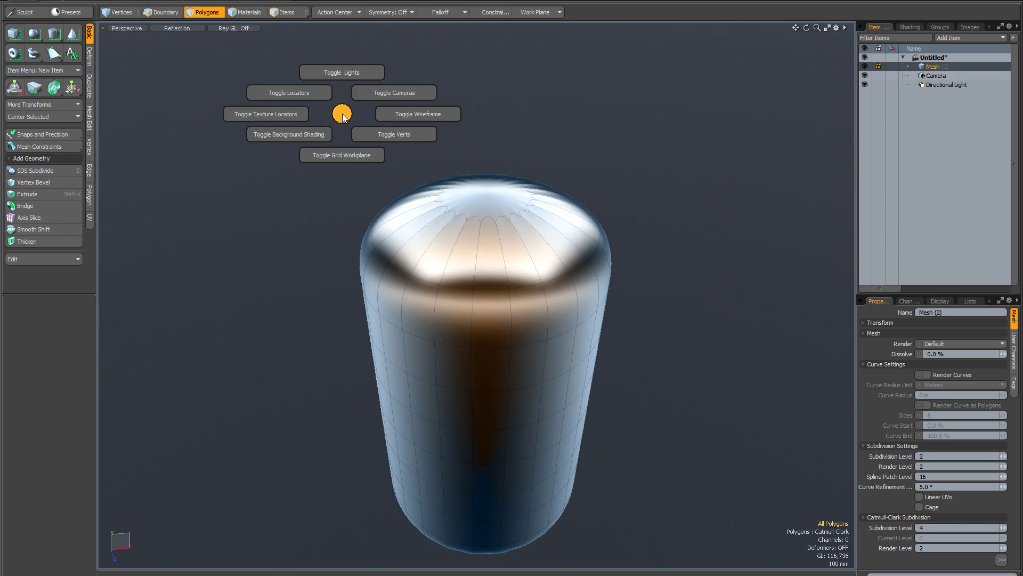
middle_click_drag(459, 168, 488, 216)
scroll(488, 217, "up", 3)
mouse_move(487, 219)
left_mouse_down("alt")
mouse_move(487, 283)
mouse_move(490, 213)
left_mouse_up("alt")
middle_click_drag(491, 212, 488, 210)
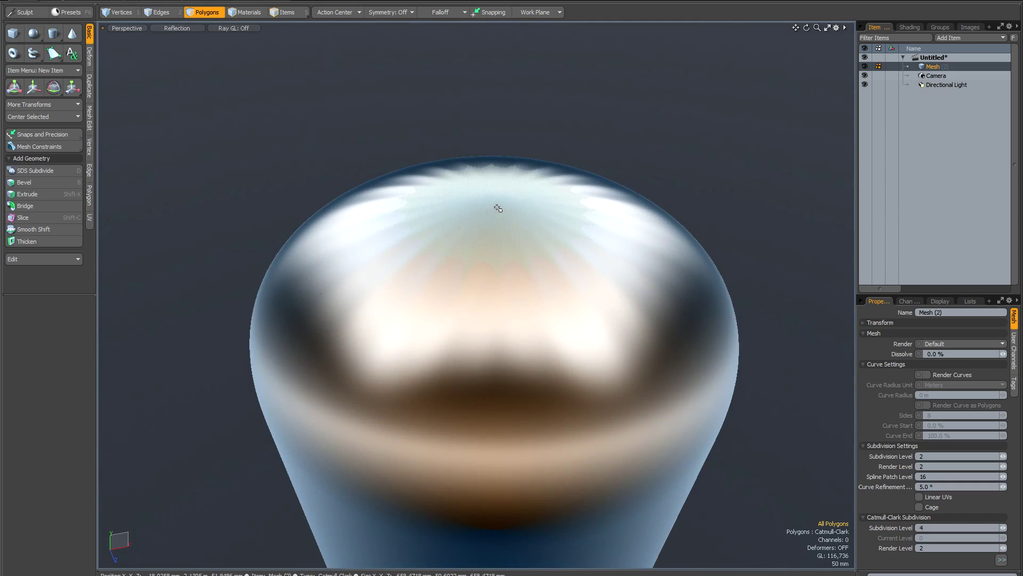
Split the dome's centre polygon into a fan of triangles using Spikey with a factor of 0, and deselect them
left_click(498, 207)
left_click_drag(493, 209, 486, 265, "alt")
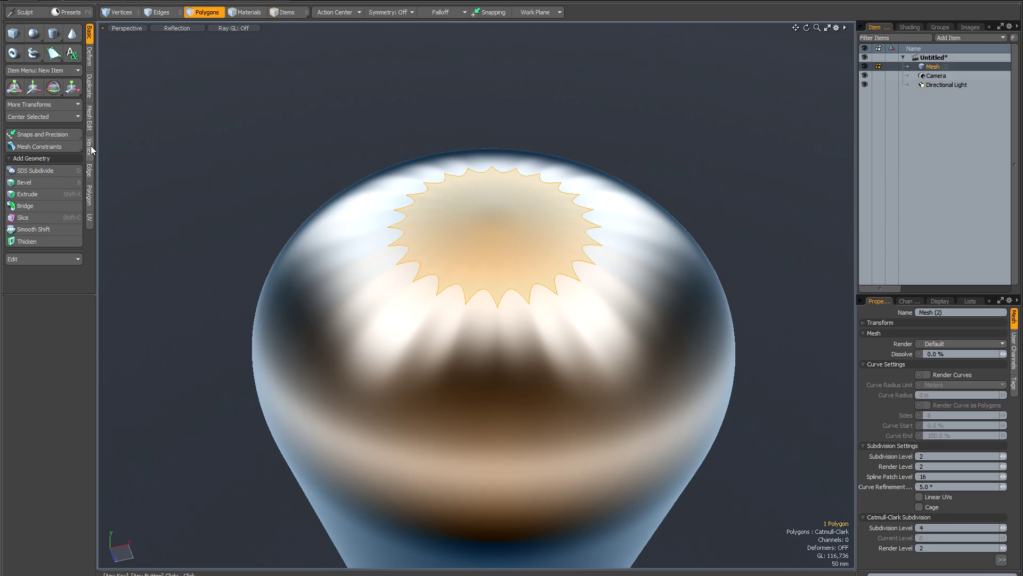
left_click(90, 195)
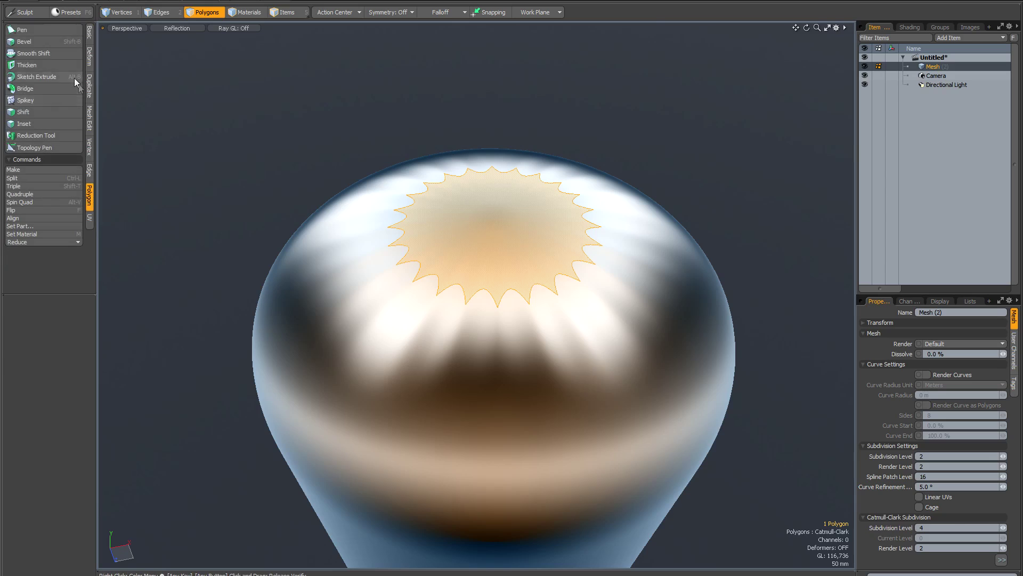
left_click(32, 100)
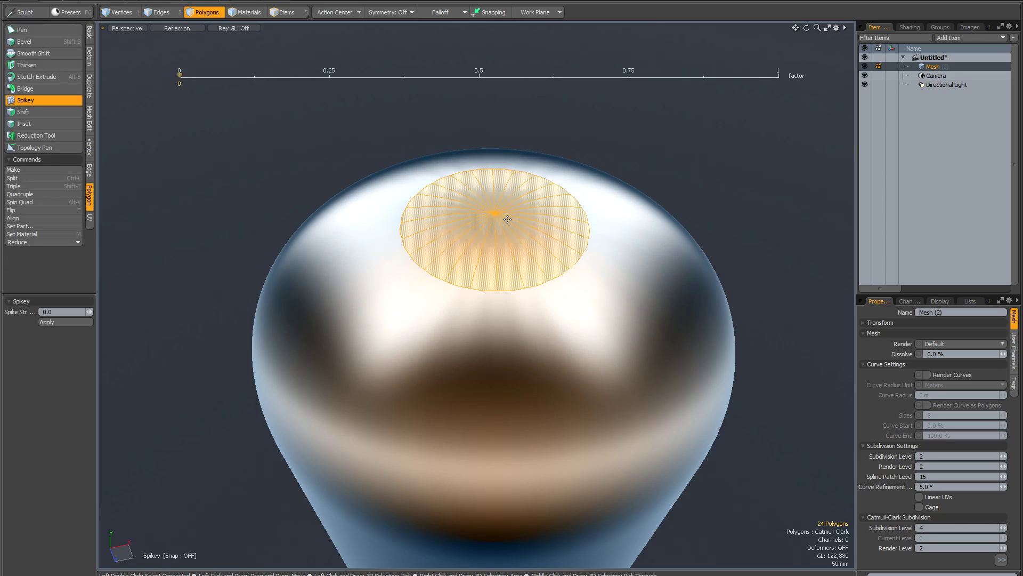
key("space")
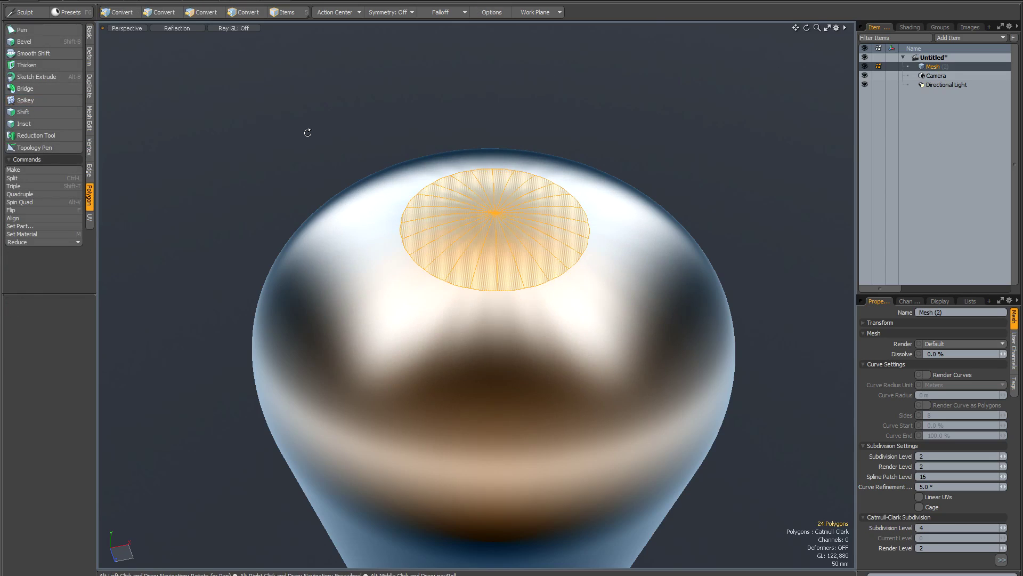
left_click_drag(306, 130, 302, 93, "alt")
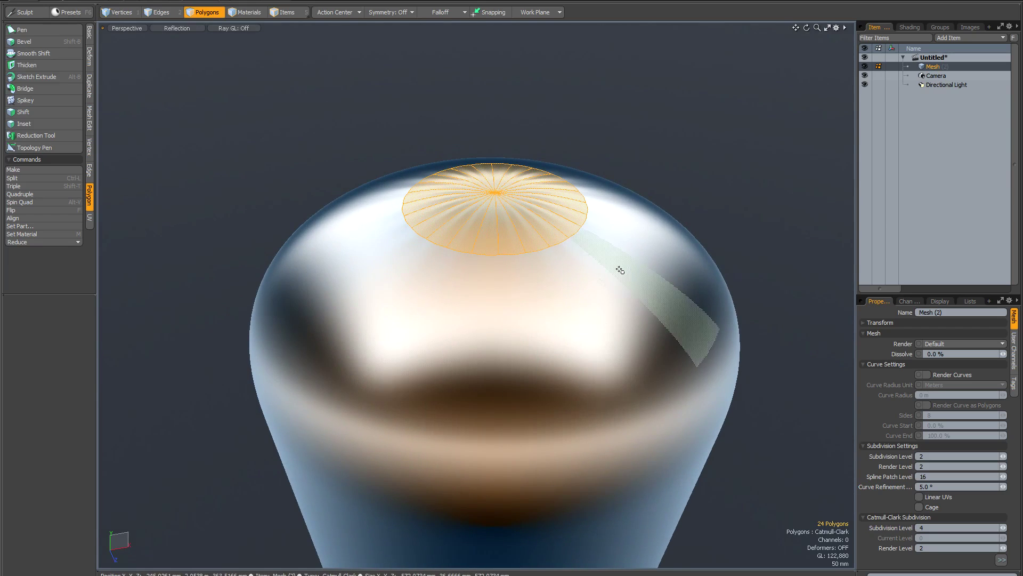
left_click(288, 160)
Examine the reflections around the dome's centre and return the viewport to Advanced OpenGL shading with wireframe
mouse_move(488, 227)
left_mouse_down("alt")
mouse_move(489, 266)
mouse_move(484, 217)
mouse_move(494, 259)
mouse_move(503, 215)
left_mouse_up("alt")
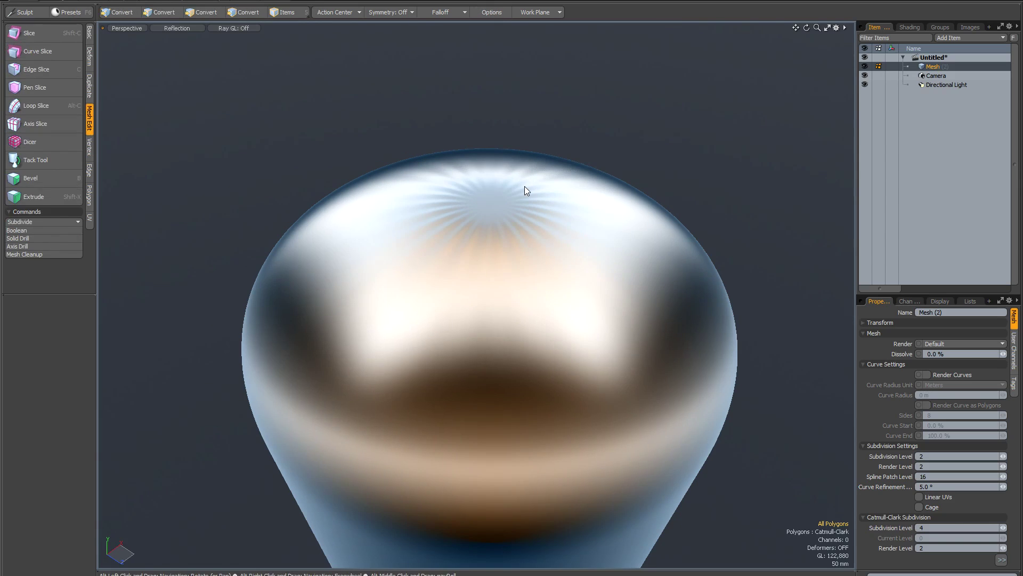
mouse_move(524, 186)
left_mouse_down("alt")
mouse_move(528, 197)
mouse_move(529, 185)
left_mouse_up("alt")
left_click_drag(486, 212, 485, 221, "alt+shift")
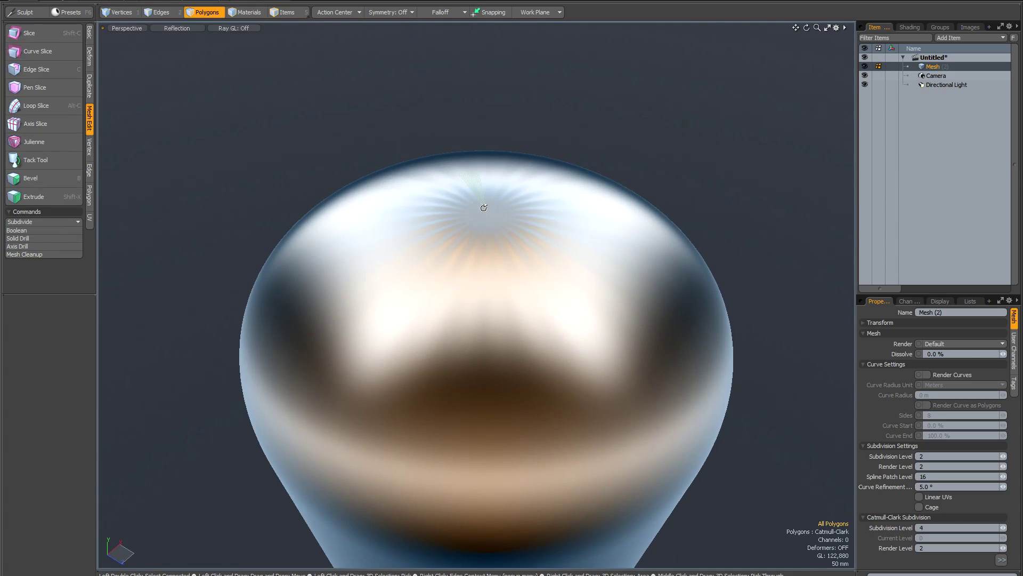
key("ctrl+Tab")
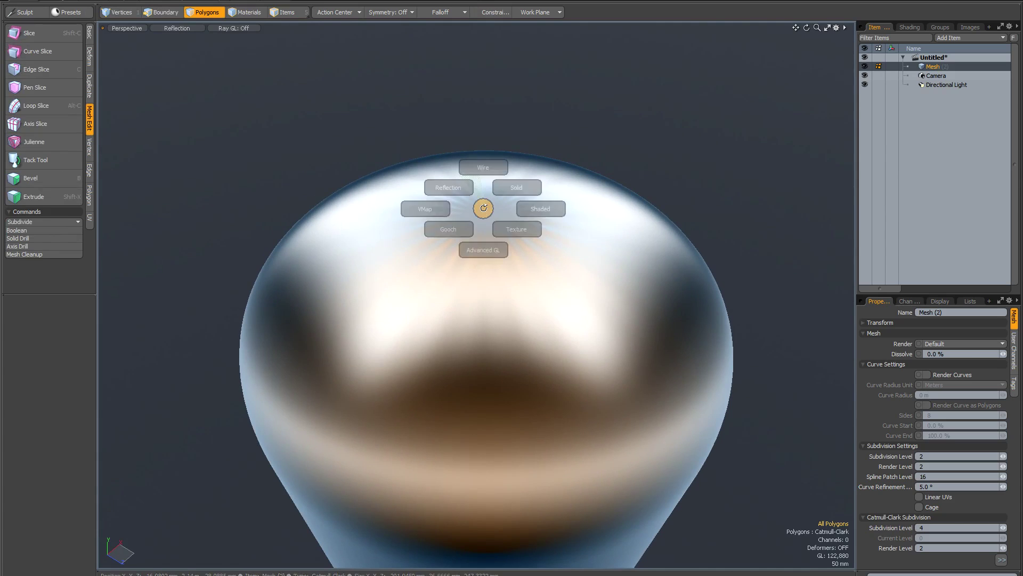
left_click(483, 252)
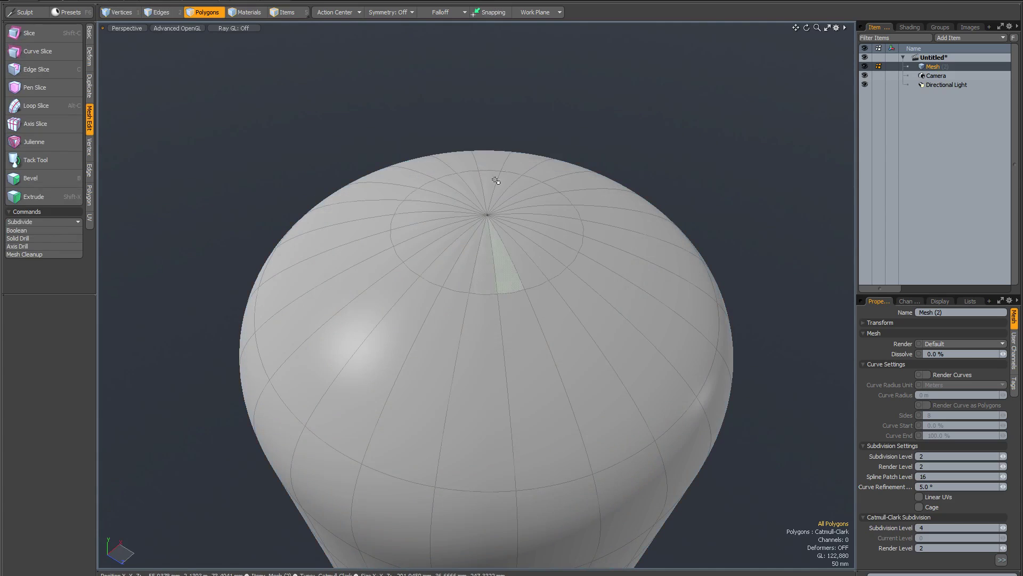
Select the dome's centre vertex with its surrounding ring and convert the selection to the centre triangles
key("1")
left_click(480, 200)
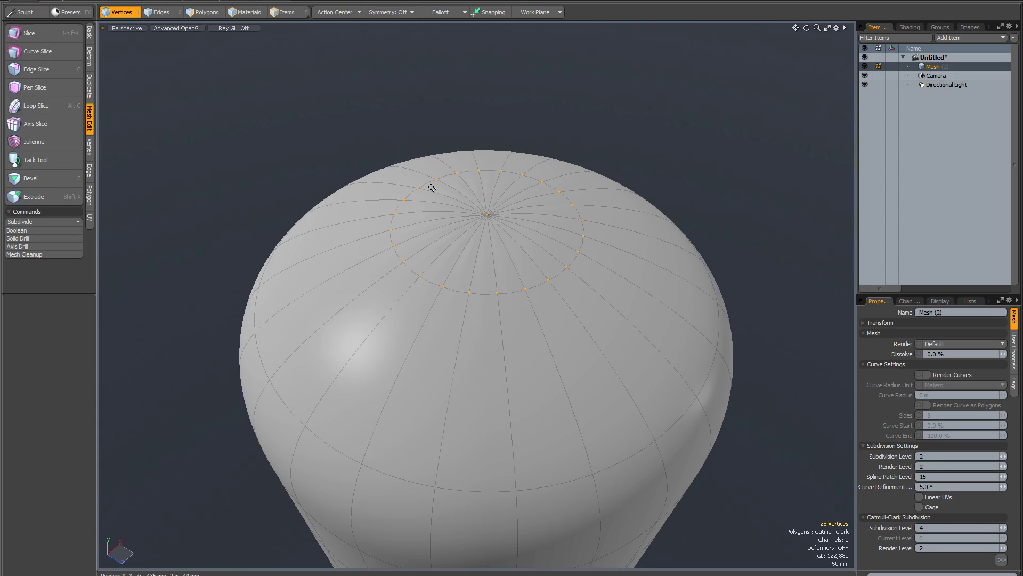
left_click(210, 13, "ctrl")
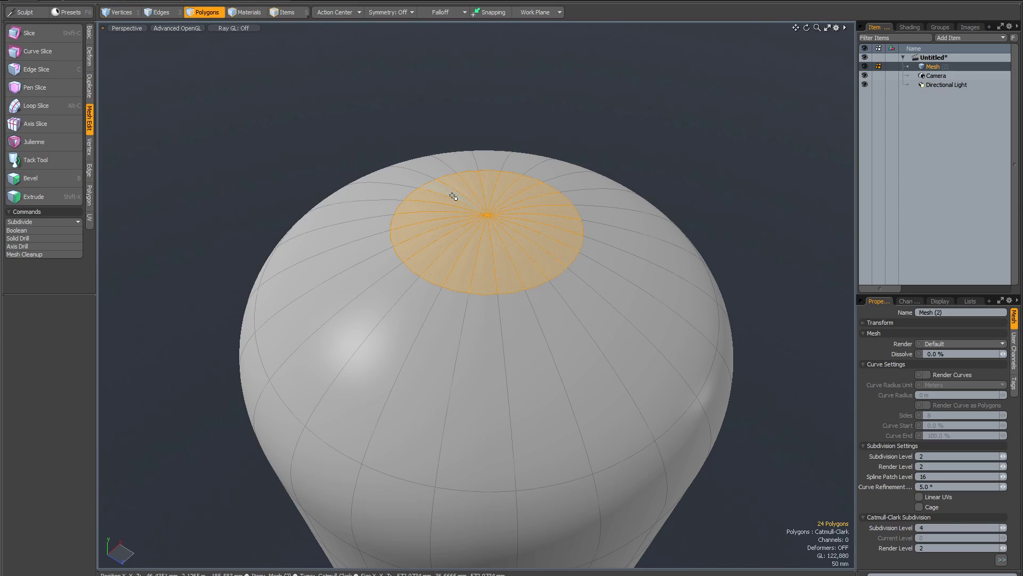
key("ctrl")
Add one loop slice through the selected triangles at about 99.5%, close to the centre point
key("alt+c")
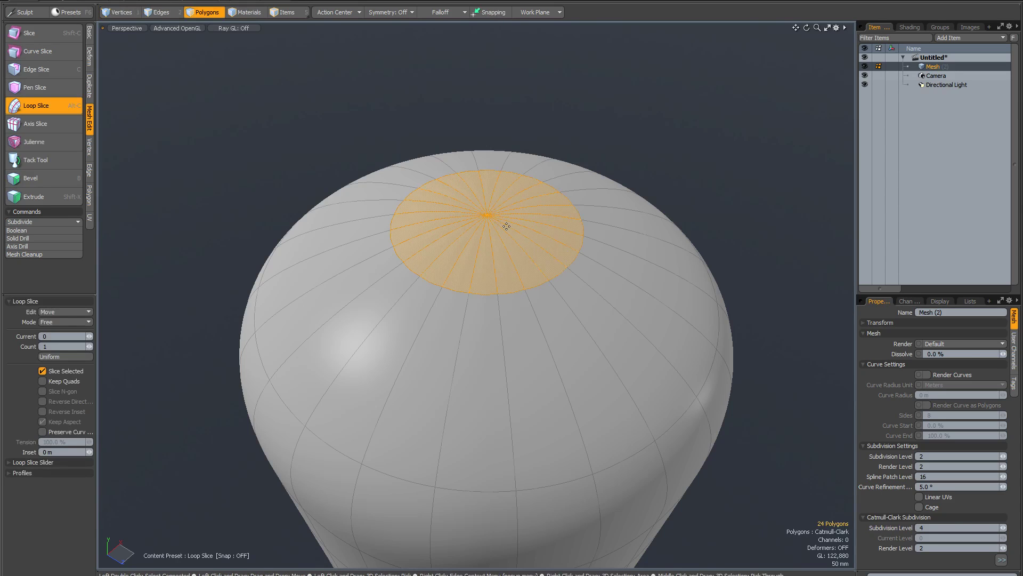
left_click(518, 230)
left_click_drag(162, 48, 215, 48)
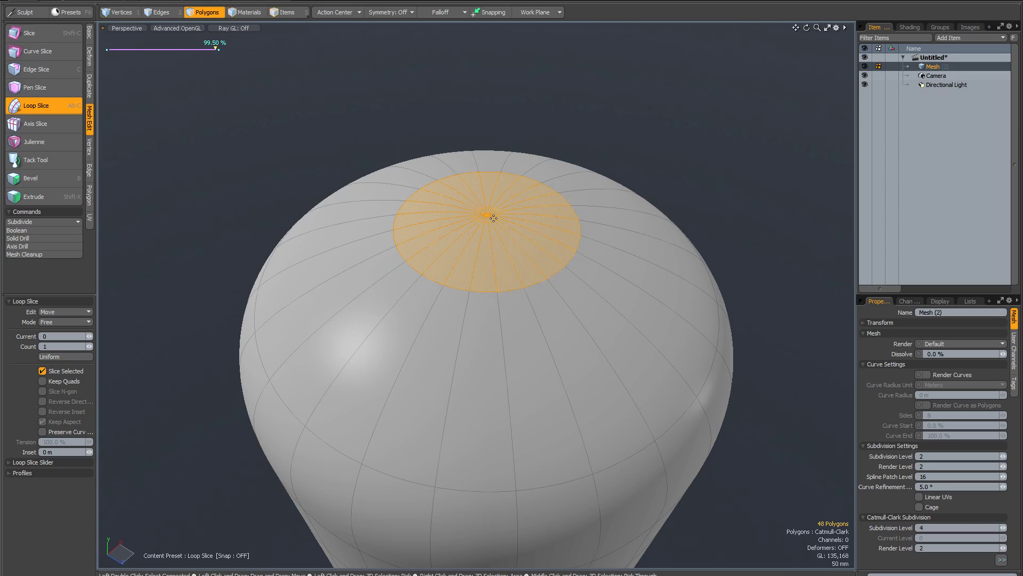
key("space")
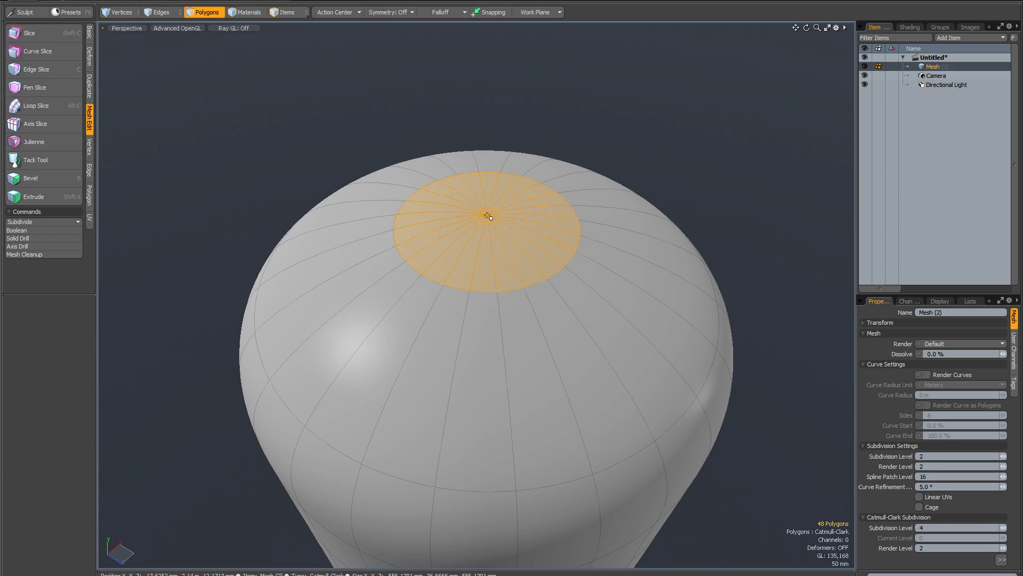
Shrink the selection to the innermost triangles and delete them, opening a small hole at the dome's centre
key("shift")
key("shift+Down")
scroll(490, 218, "up", 3)
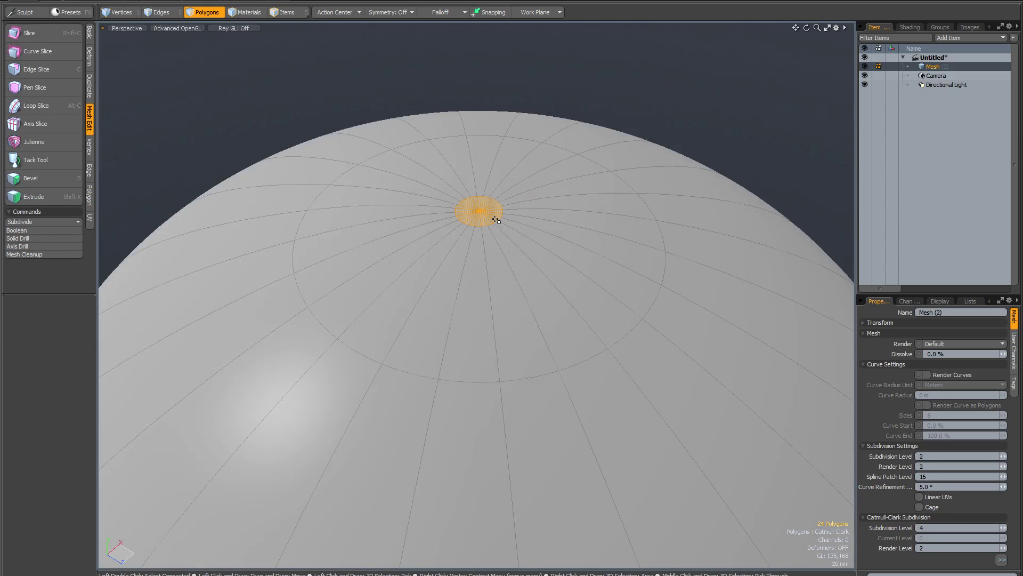
scroll(496, 220, "up", 2)
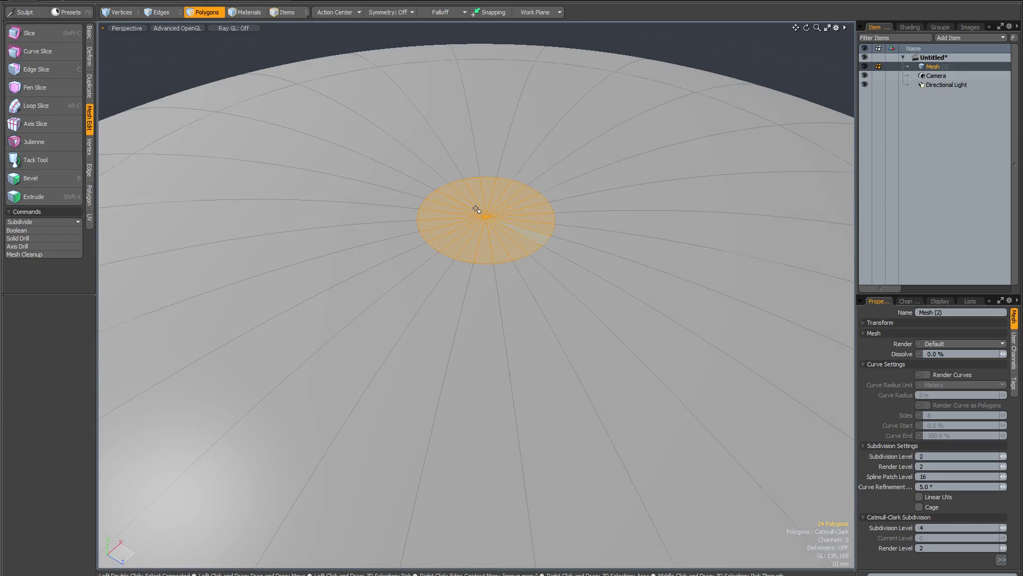
key("Delete")
scroll(477, 209, "down", 6)
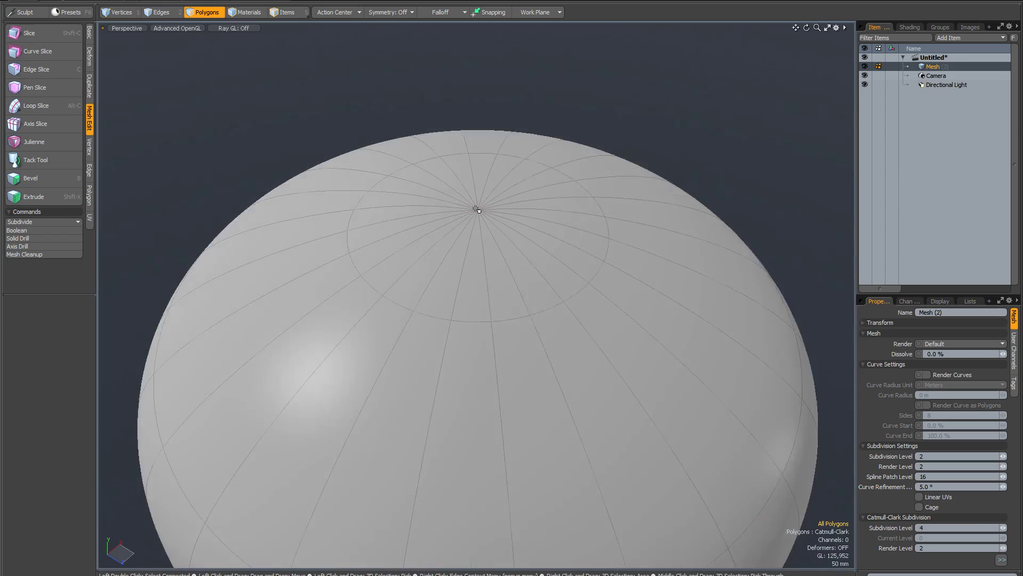
Display the mesh in Reflection shading with the wireframe hidden and inspect the dome's top
key("ctrl+Tab")
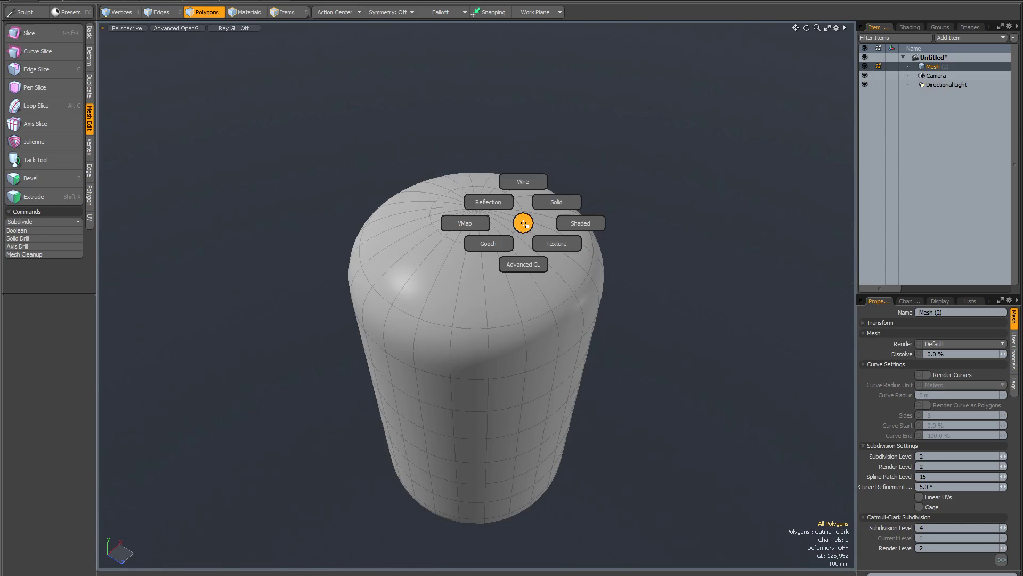
left_click(501, 205)
key("ctrl+shift+Tab")
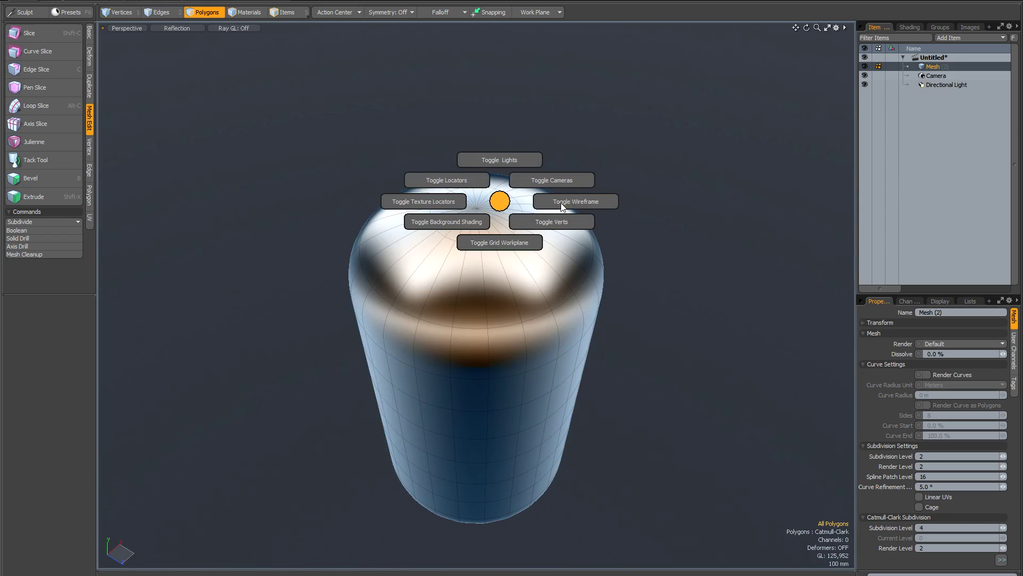
left_click(564, 203)
scroll(490, 212, "up", 3)
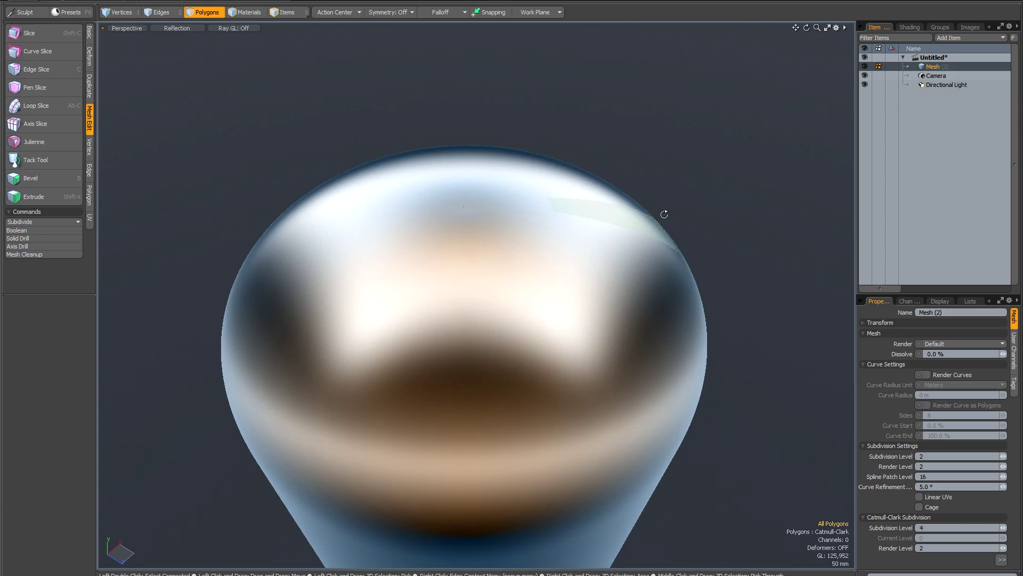
left_click_drag(655, 213, 647, 242, "alt")
Select the edge loop bordering the small hole at the dome's centre and fit the view to it
key("2")
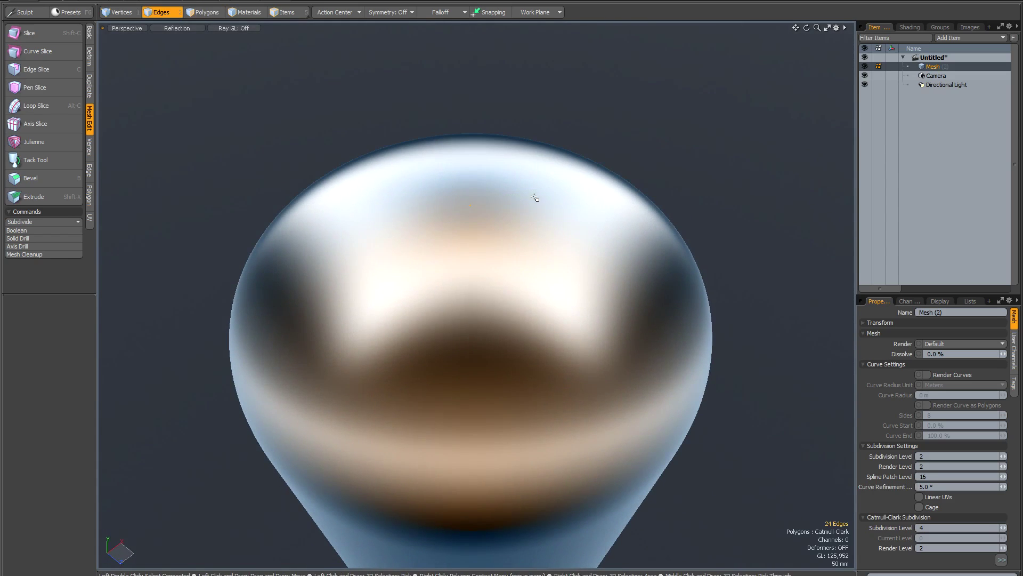
double_click(501, 207)
key("shift")
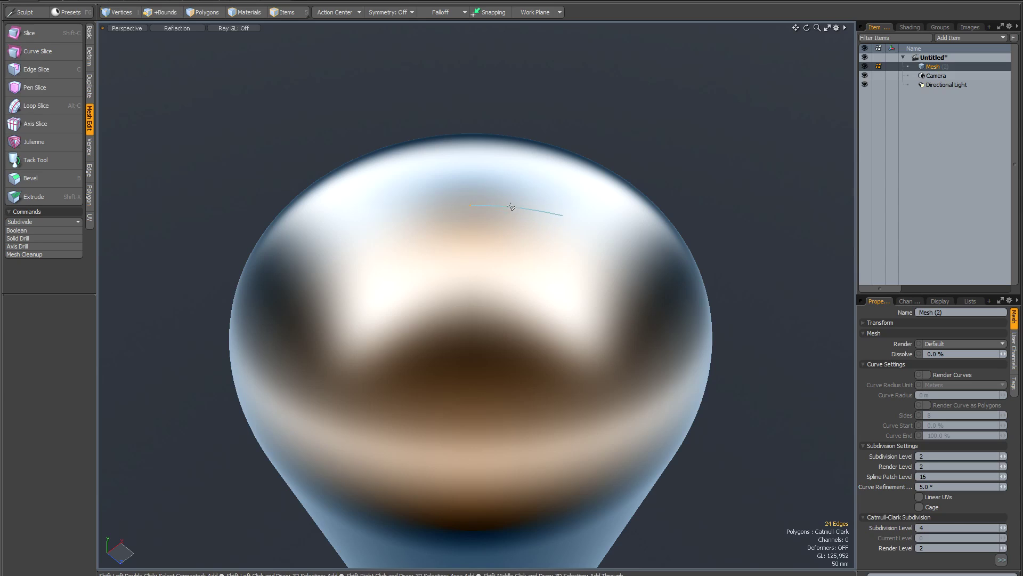
key("shift+a")
left_click_drag(479, 297, 486, 267, "alt")
scroll(479, 304, "down", 2)
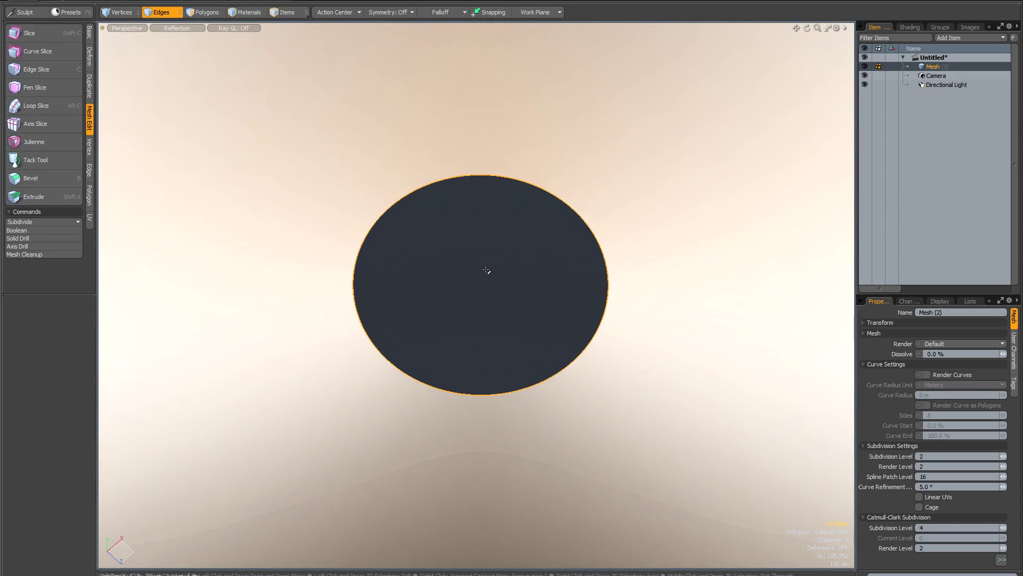
Scale the edge loop around the centre hole down to 1% on all axes and inspect the dome's reflections from several angles
key("r")
mouse_move(484, 277)
left_mouse_down()
mouse_move(466, 265)
mouse_move(481, 273)
left_mouse_up()
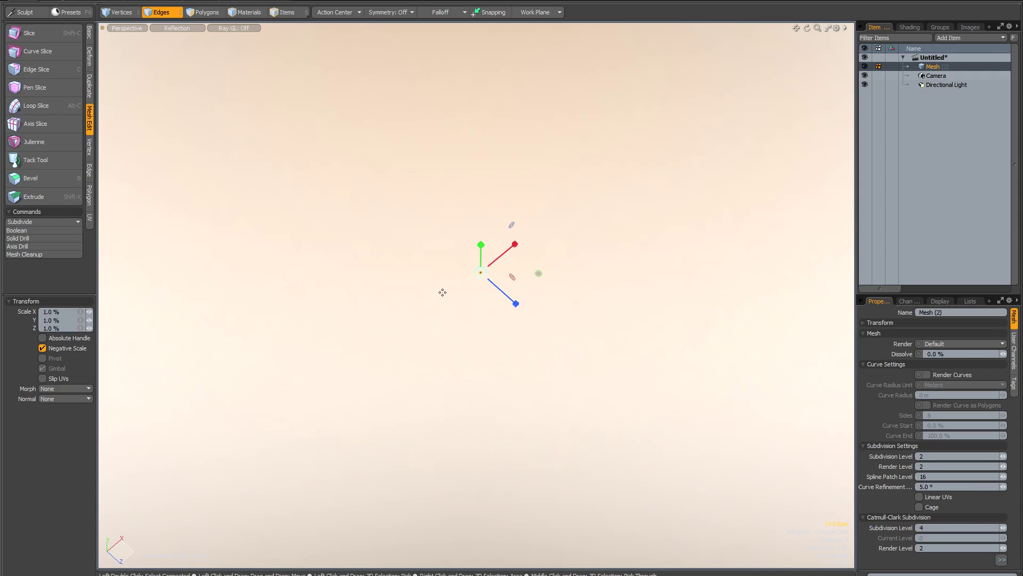
key("q")
scroll(492, 291, "down", 6)
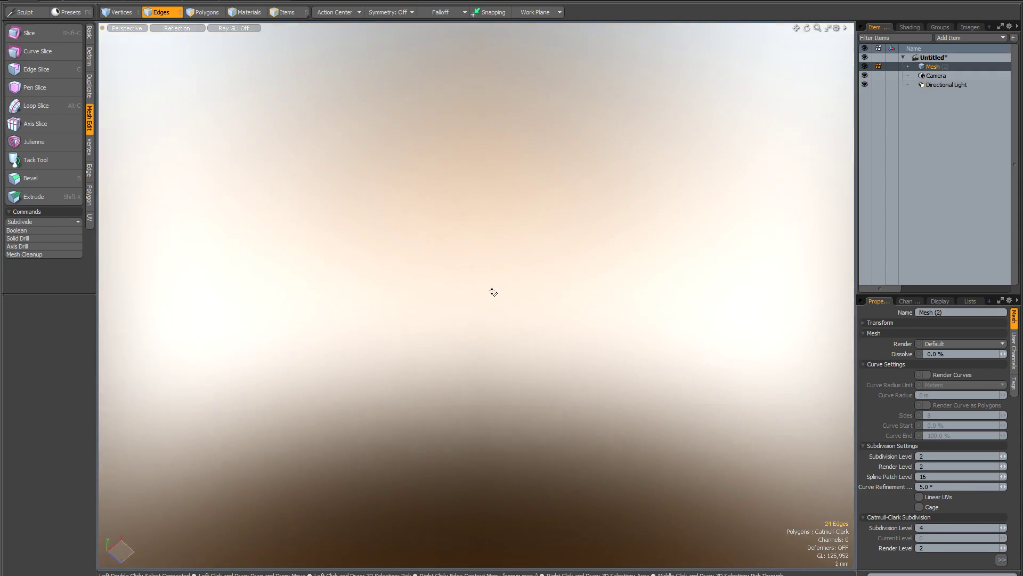
scroll(493, 292, "down", 5)
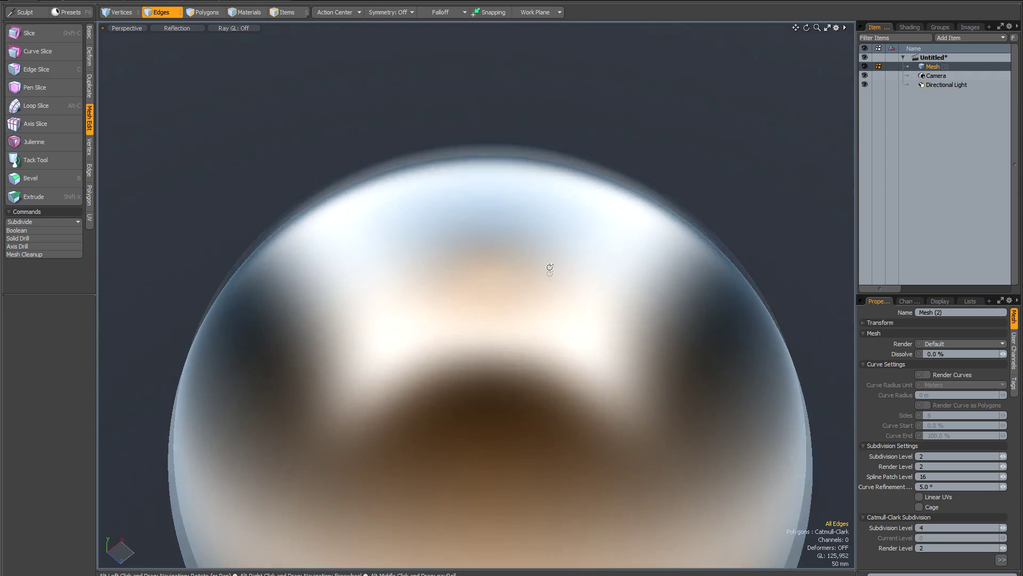
left_click_drag(550, 267, 560, 285, "alt")
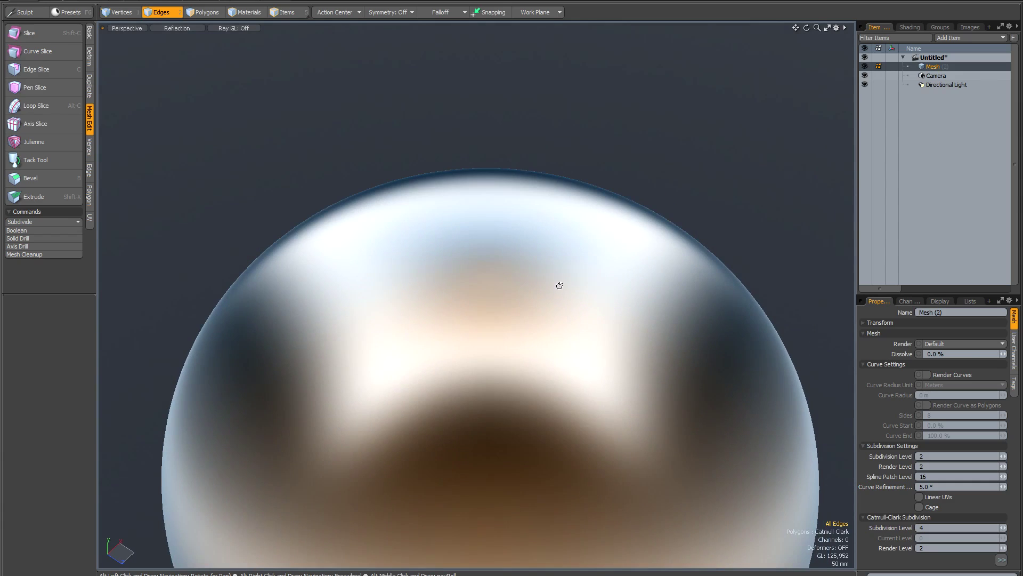
left_click_drag(544, 320, 538, 260, "alt+shift")
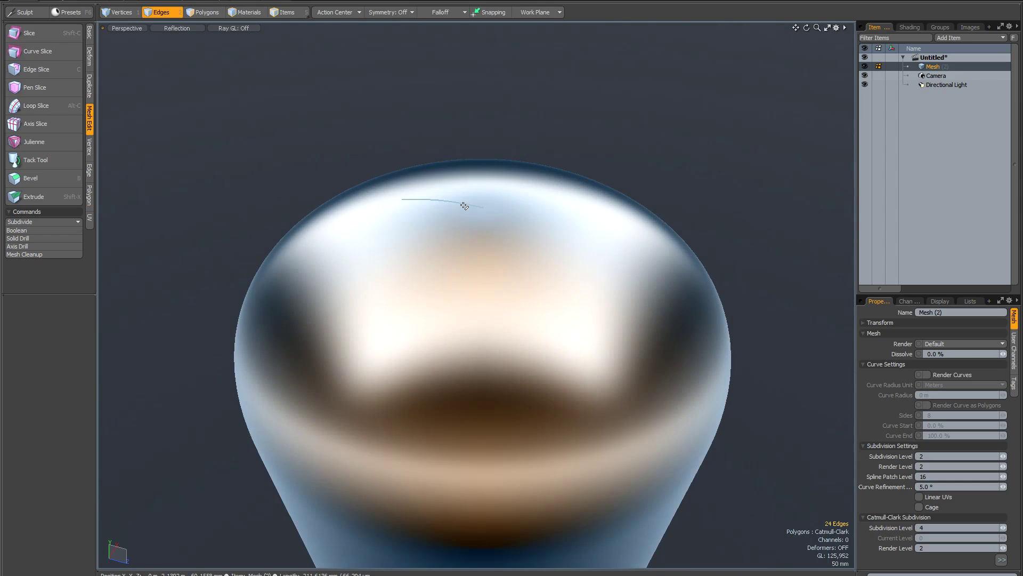
left_click_drag(470, 196, 481, 219, "alt")
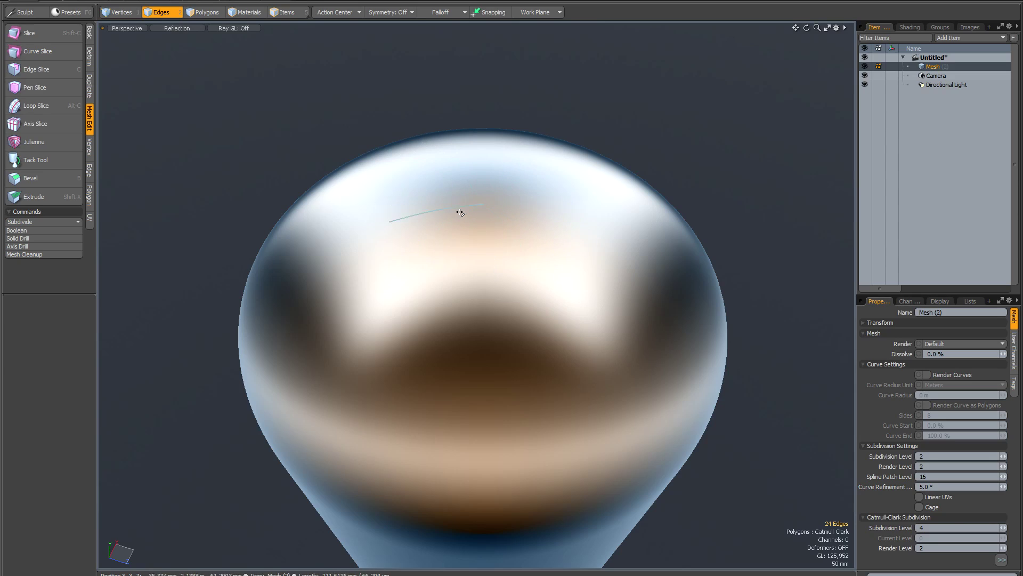
Scale up the tightly gathered vertices at the dome's centre to reopen the hole
left_click(125, 14)
scroll(482, 207, "up", 3)
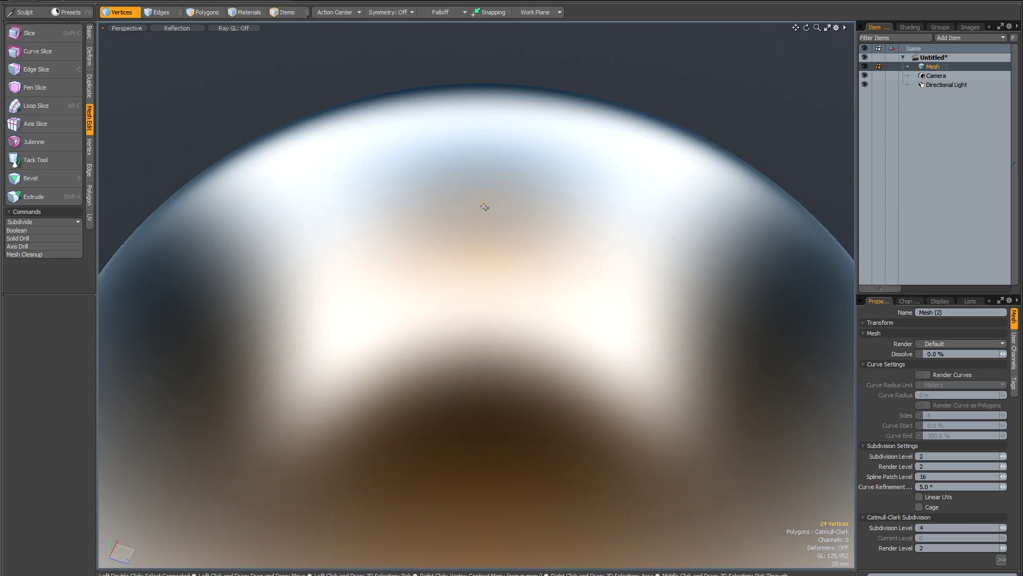
scroll(484, 207, "up", 5)
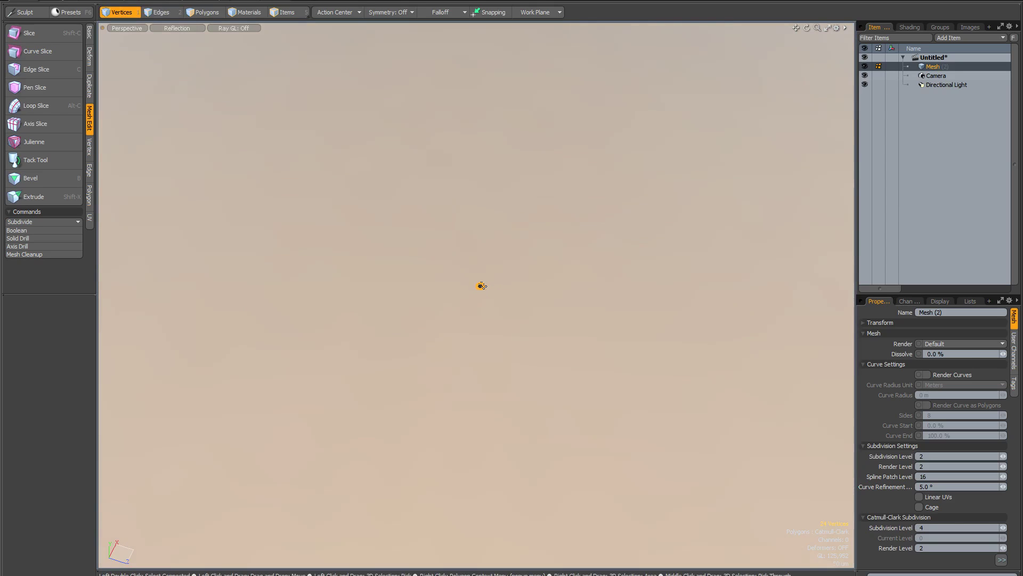
key("r")
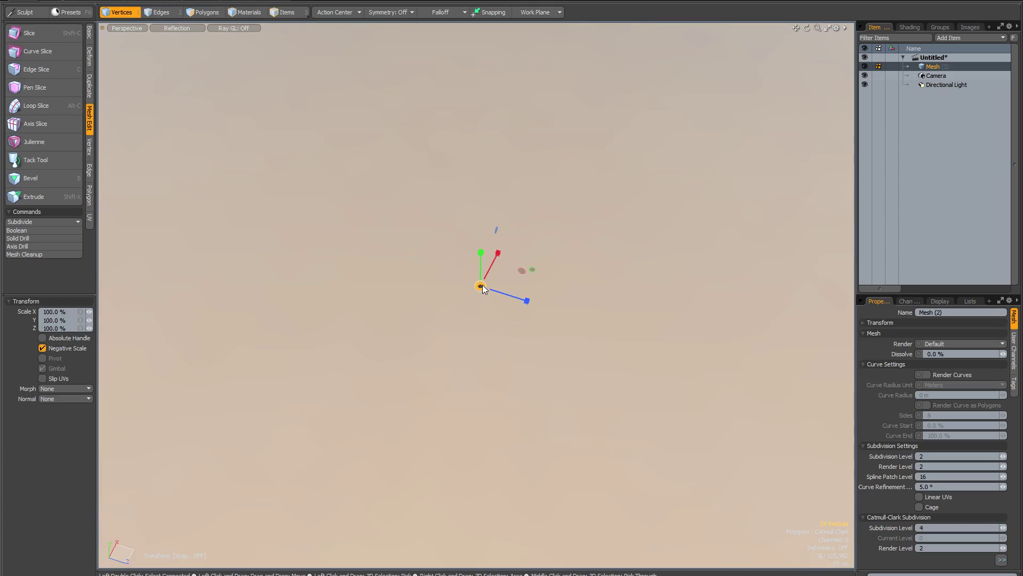
left_click_drag(481, 286, 527, 287)
key("space")
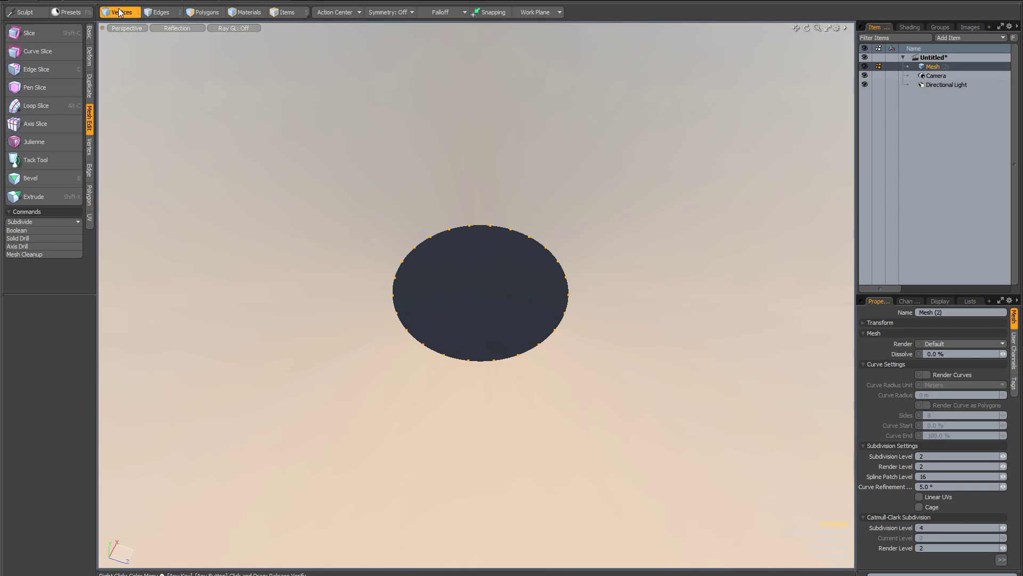
Fill the reopened hole at the dome's centre with a single polygon and inspect the reflections around it
left_click(165, 17, "alt")
key("Delete")
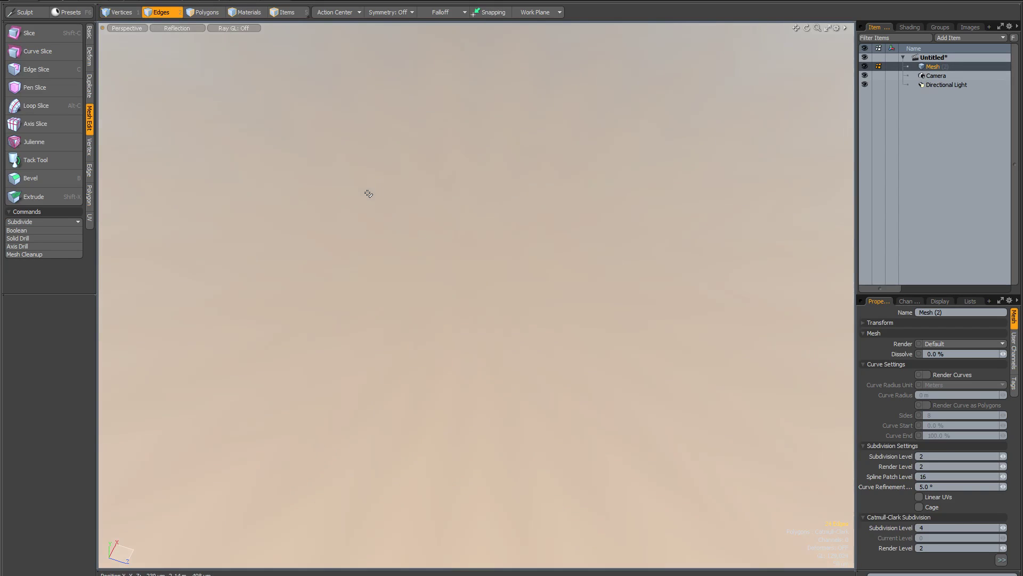
scroll(409, 268, "down", 10)
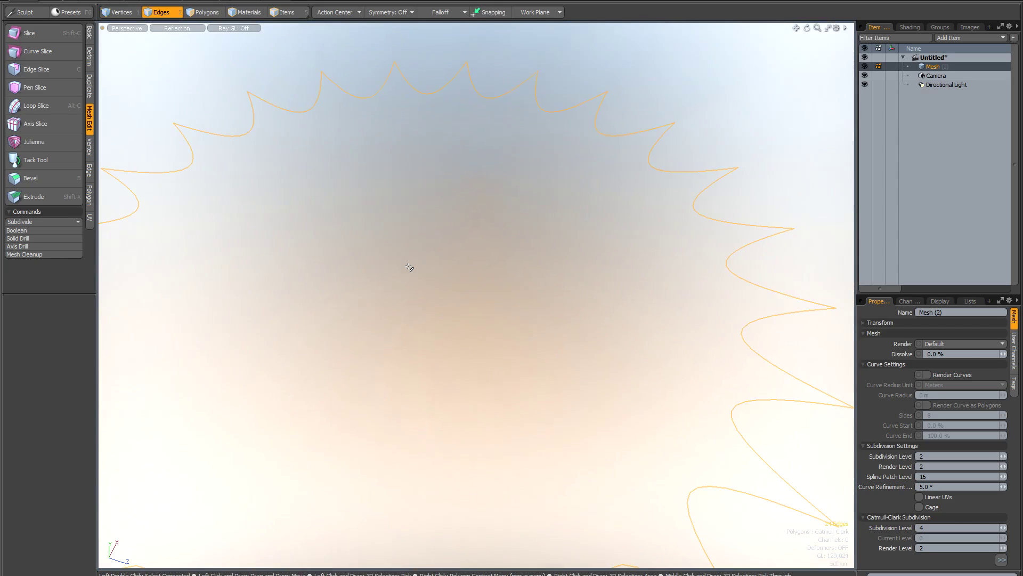
scroll(409, 267, "down", 3)
key("3")
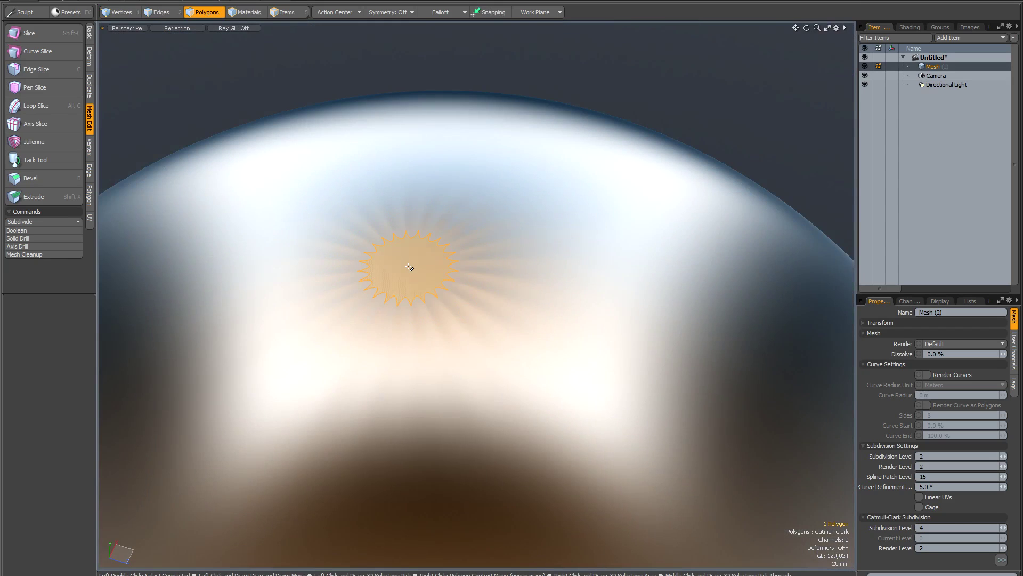
left_click_drag(400, 268, 476, 265, "alt+shift")
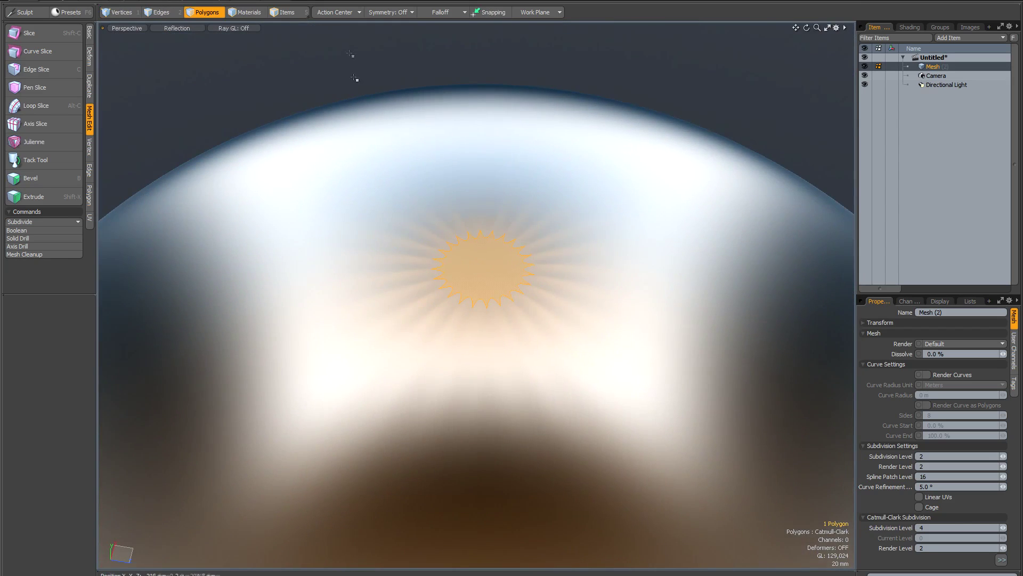
Turn off subdivision, reduce the polygon selection at the dome's centre to the cap polygon, and hide everything else
key("shift+Tab")
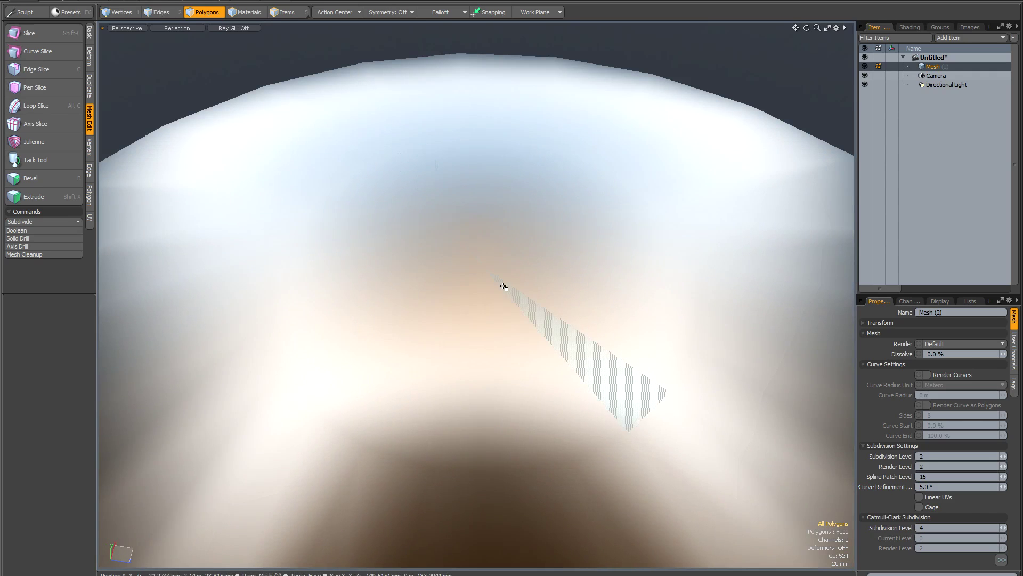
mouse_move(480, 264)
right_mouse_down()
mouse_move(470, 261)
mouse_move(487, 278)
right_mouse_up()
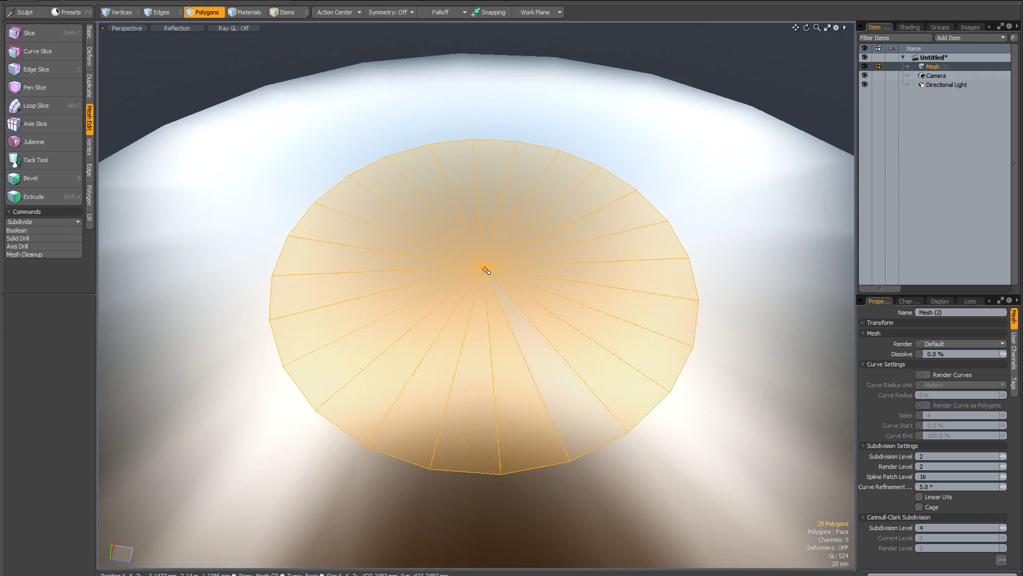
key("shift+BackSpace")
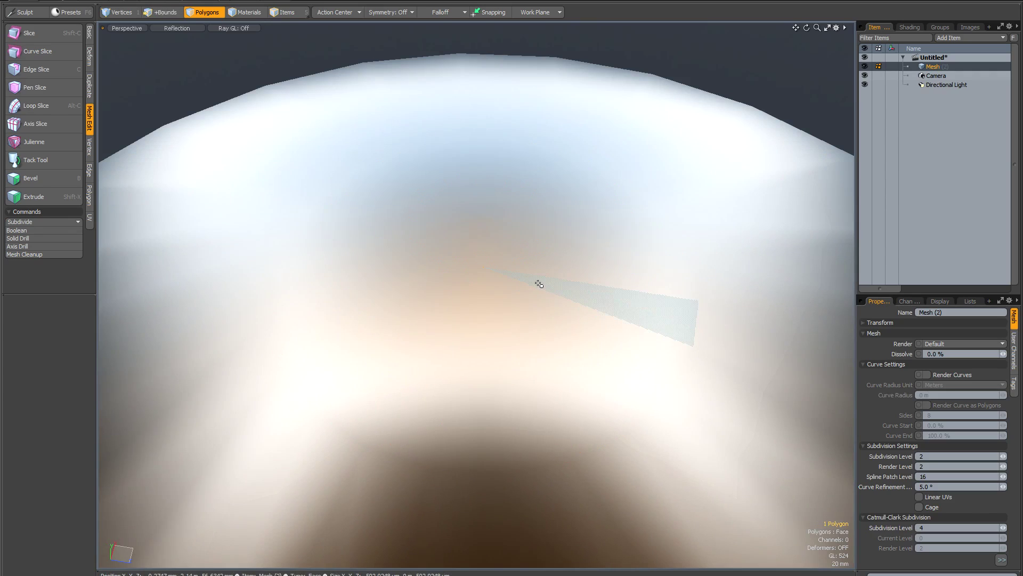
key("shift+h")
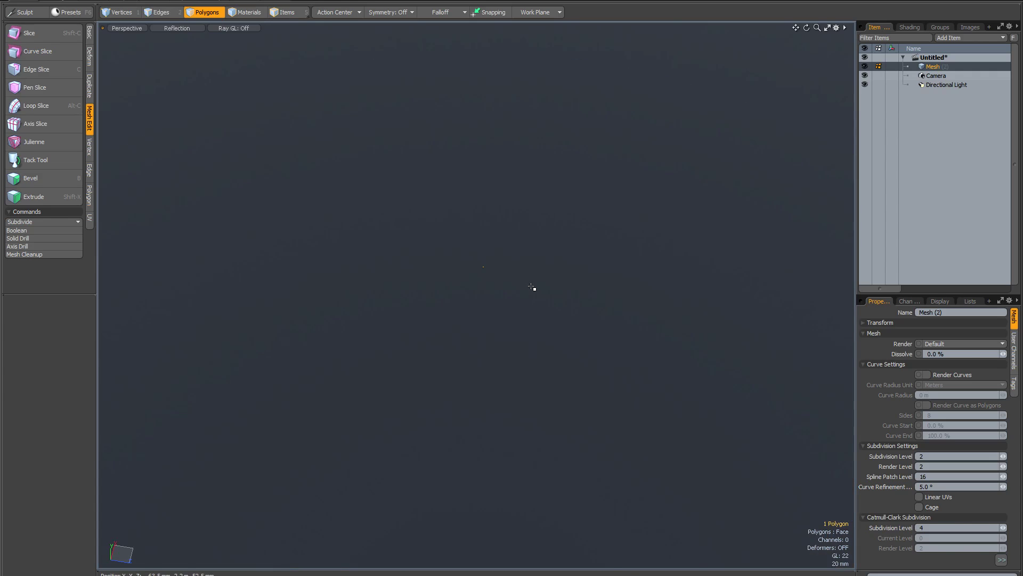
Show the isolated cap polygon from the top, fitted to the view, with its vertices displayed
key("KP_2")
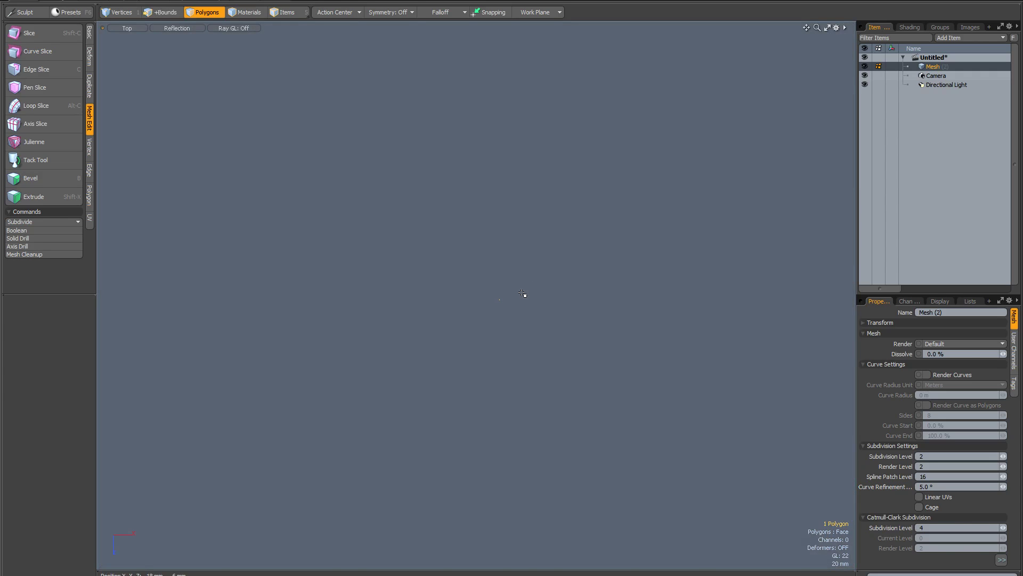
key("a")
left_click(644, 136)
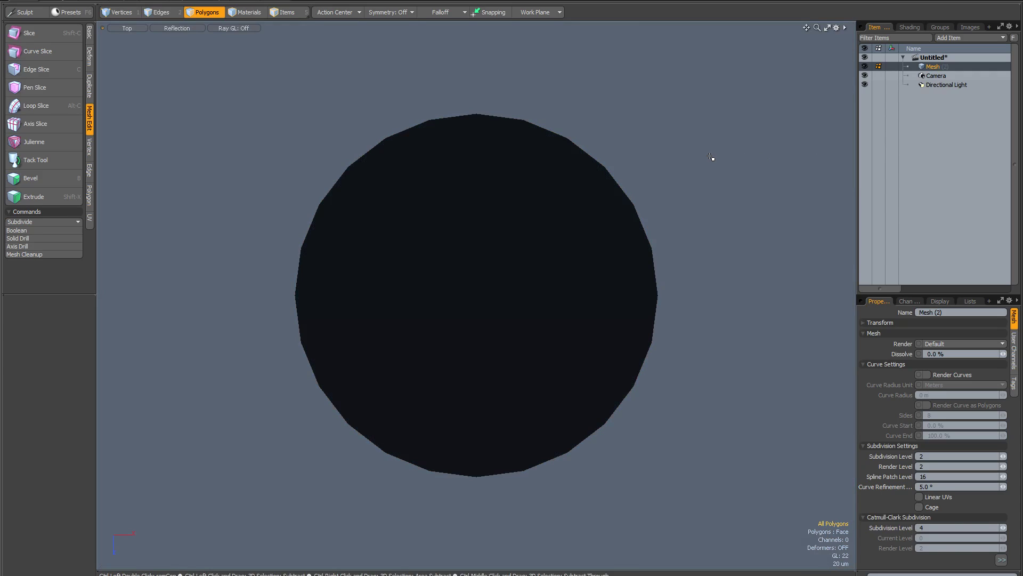
key("ctrl+3")
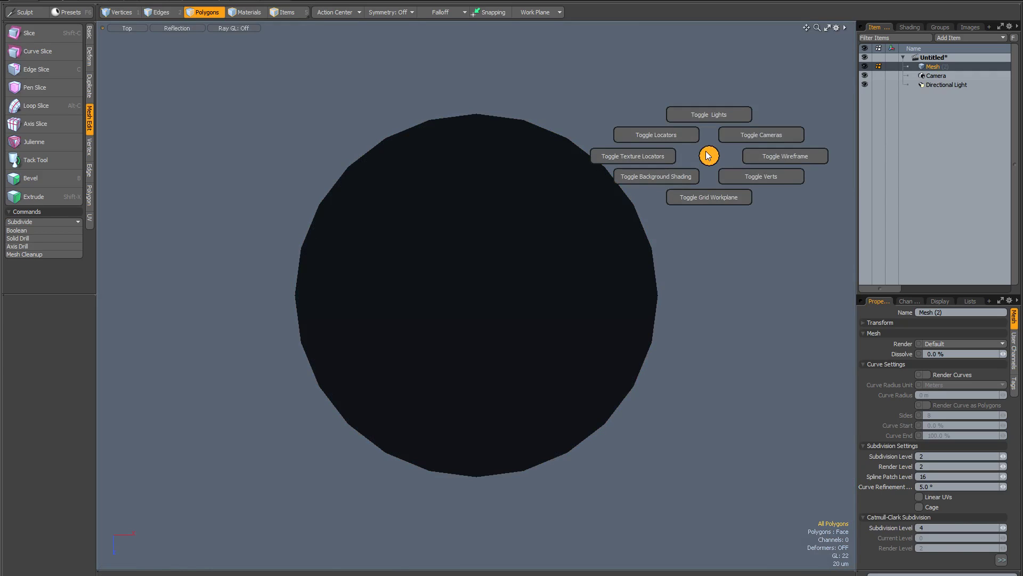
left_click(734, 171)
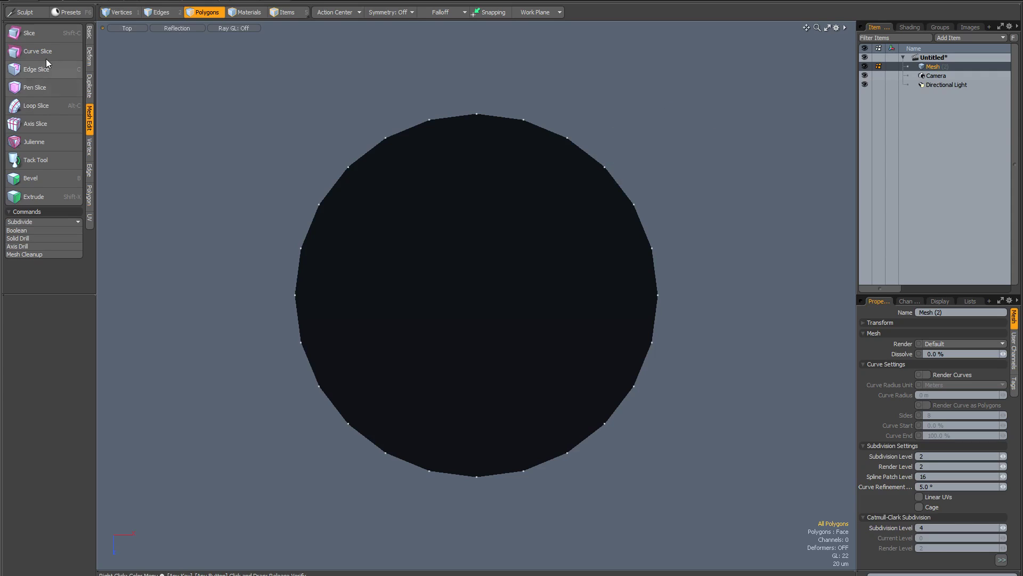
With vertex snapping enabled, slice the cap polygon horizontally and vertically through its centre between opposite vertices
left_click(483, 13)
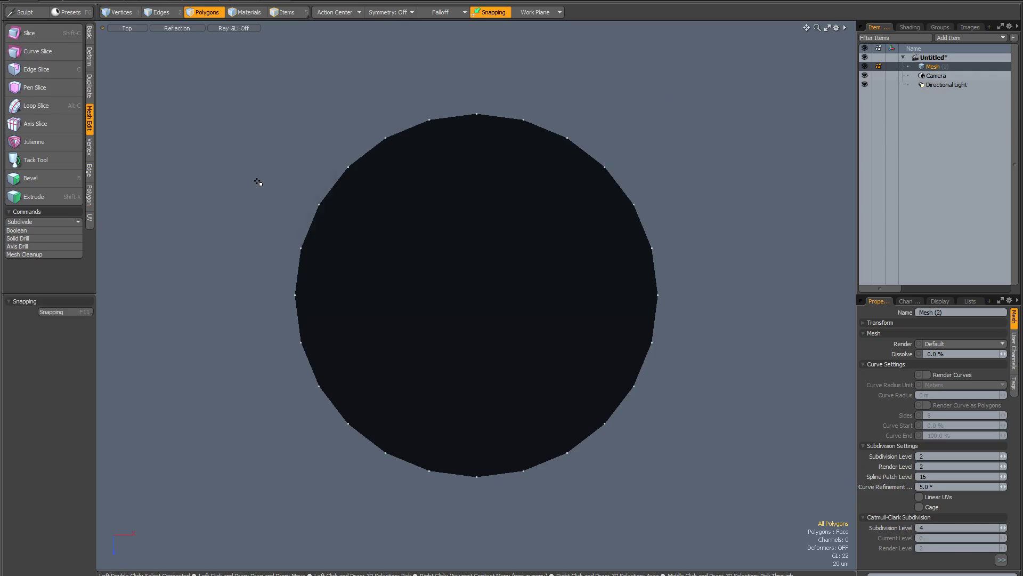
key("F11")
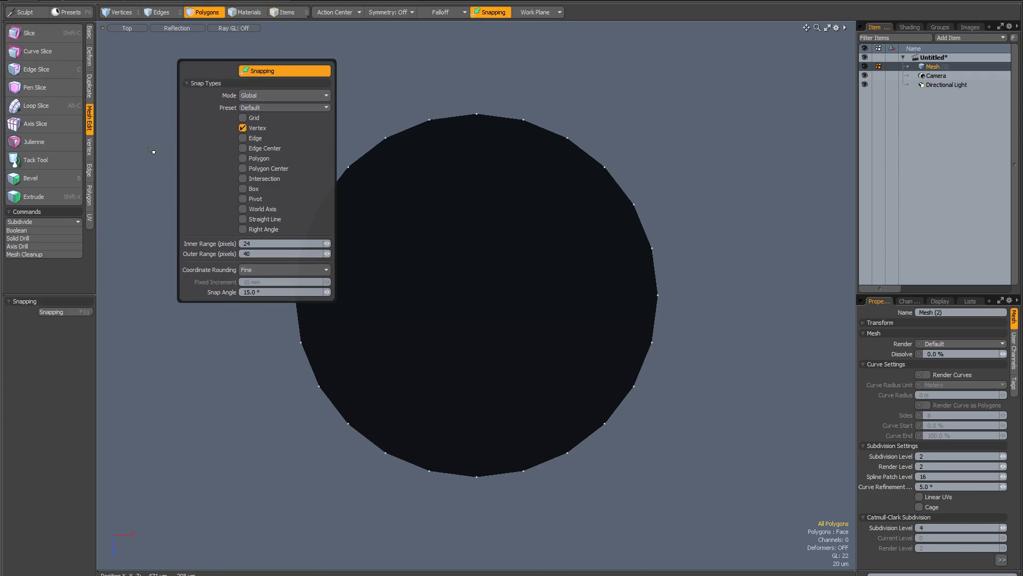
left_click(16, 33)
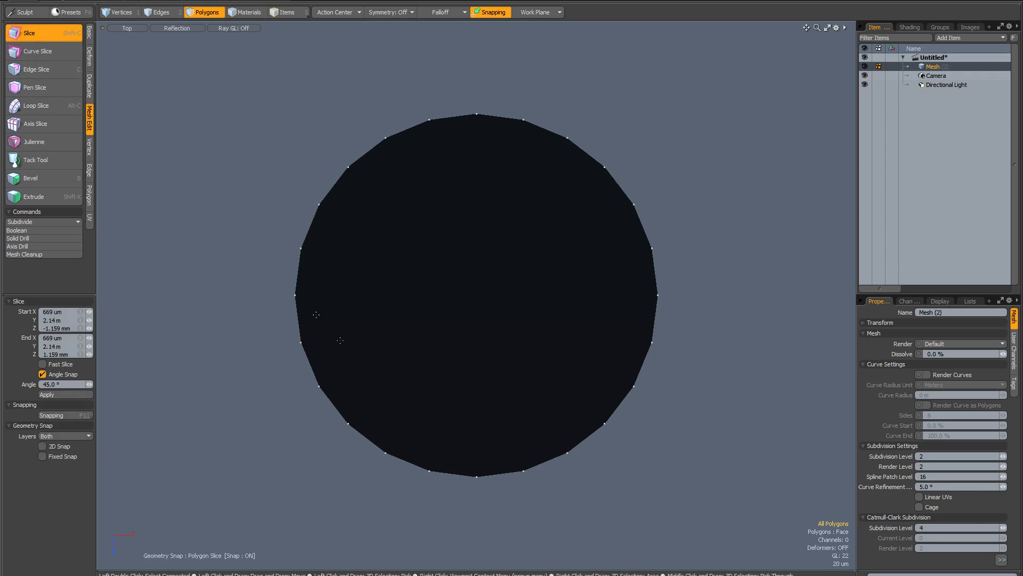
left_click_drag(294, 296, 657, 295)
key("shift")
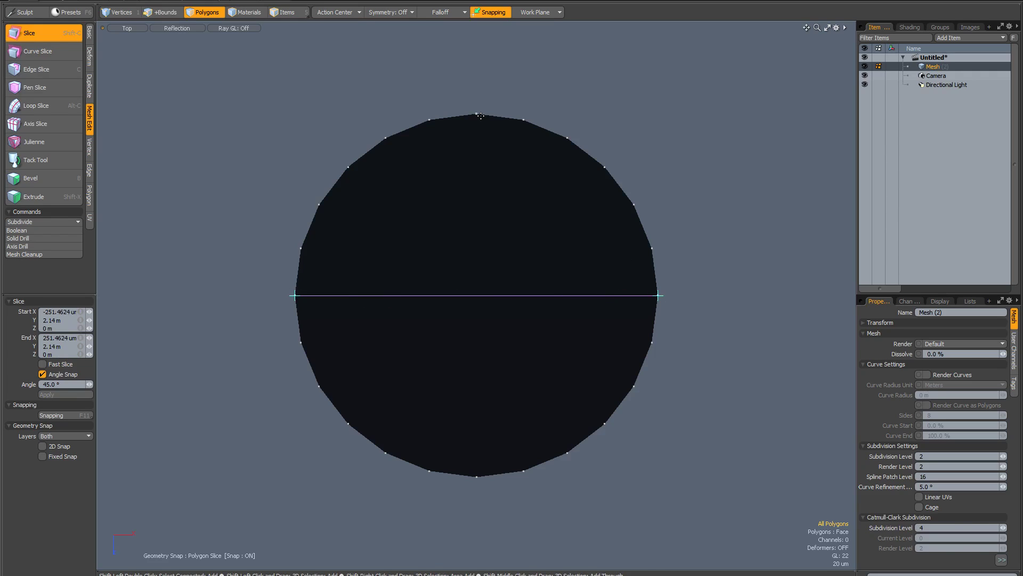
left_click_drag(478, 114, 475, 476, "shift")
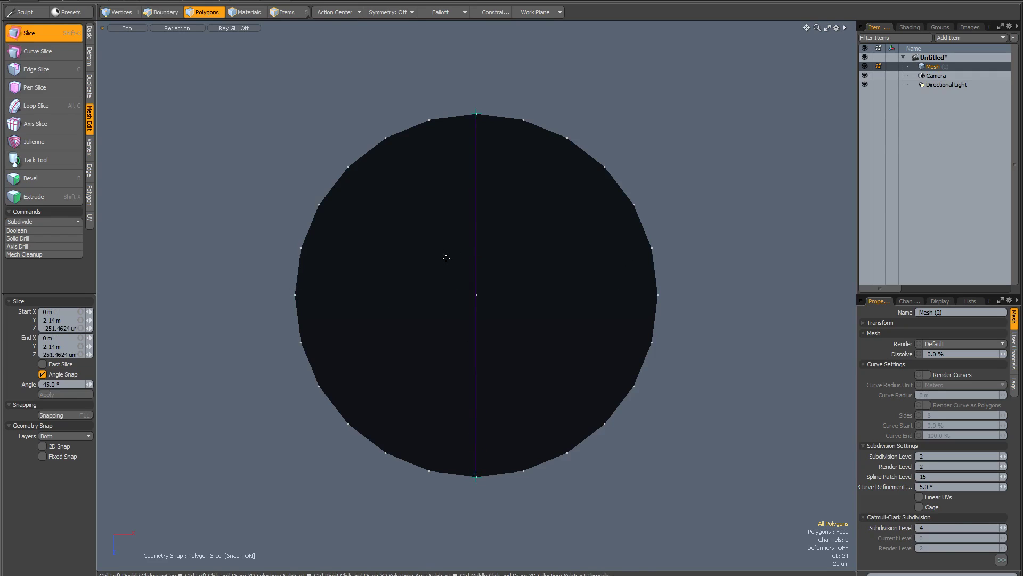
In wireframe display, add horizontal and vertical slices through the vertex pairs immediately on either side of both centre lines
key("ctrl+2")
left_click(445, 218)
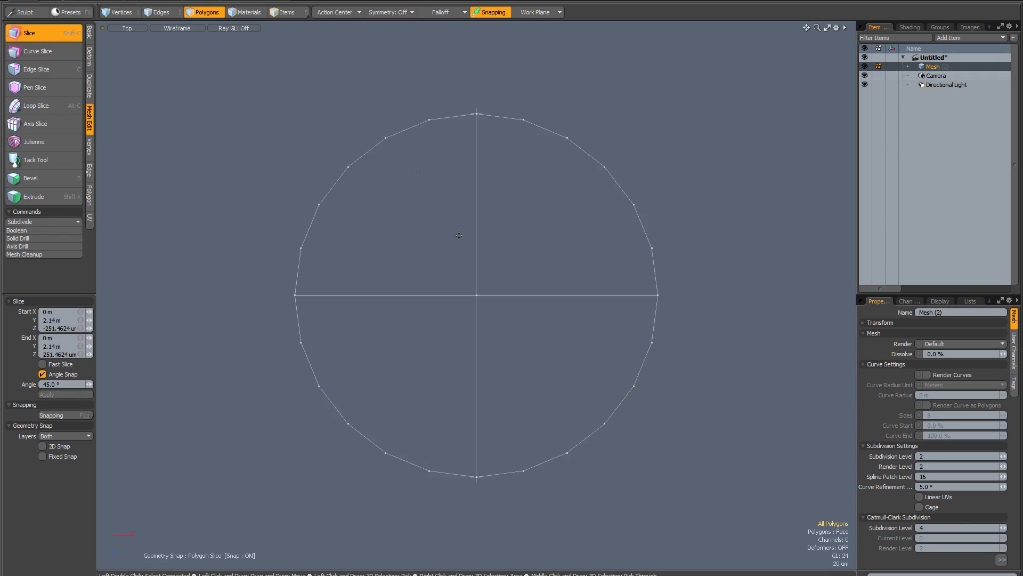
left_click_drag(303, 250, 649, 254, "shift")
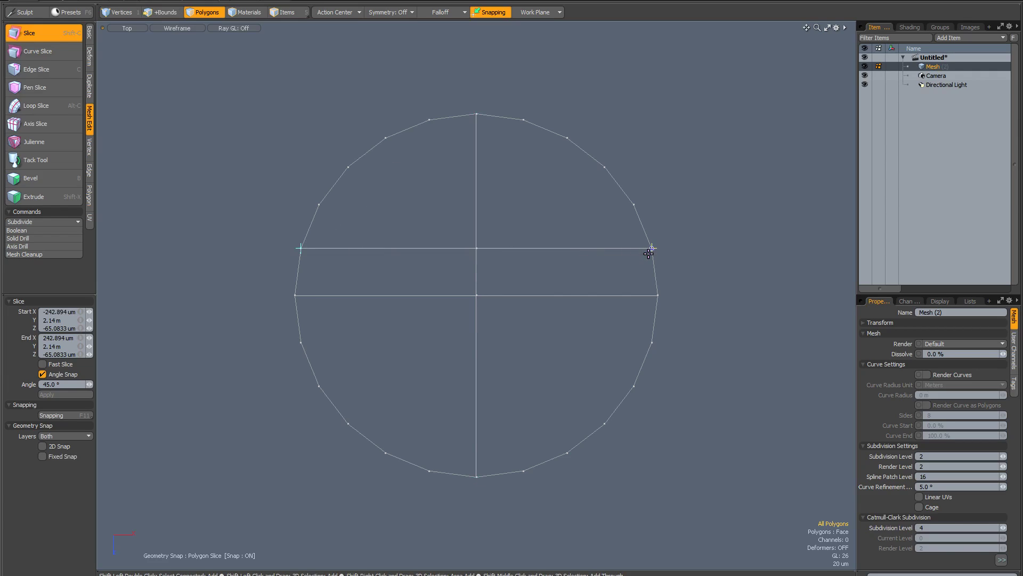
left_click_drag(304, 341, 647, 349, "shift")
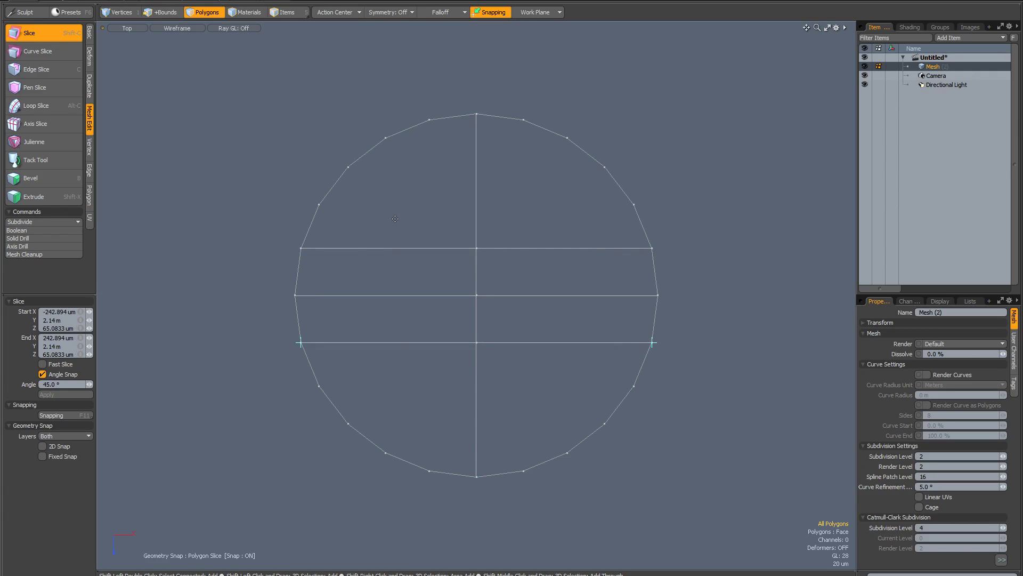
left_click_drag(428, 122, 438, 464, "shift")
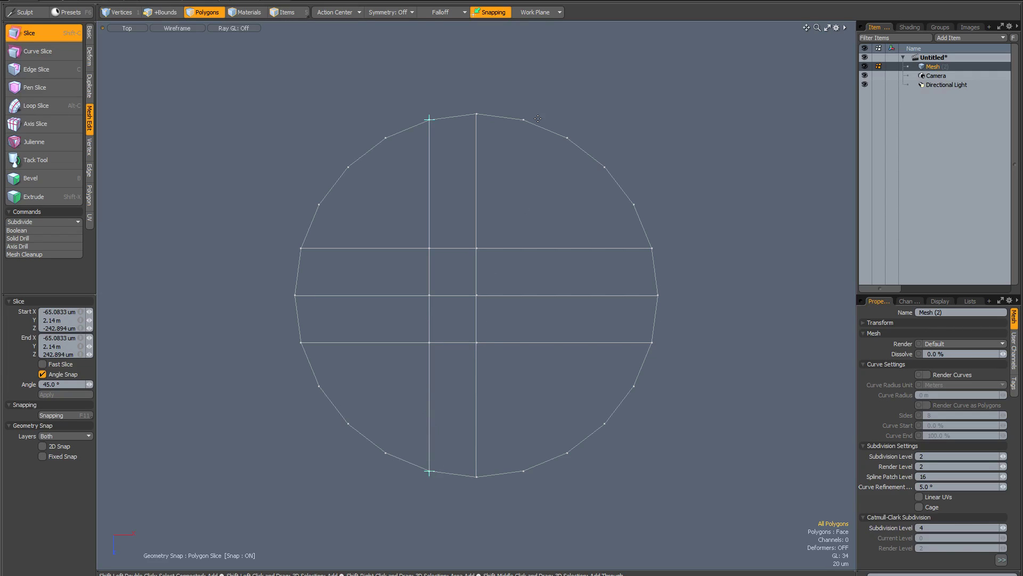
left_click_drag(524, 122, 524, 465, "shift")
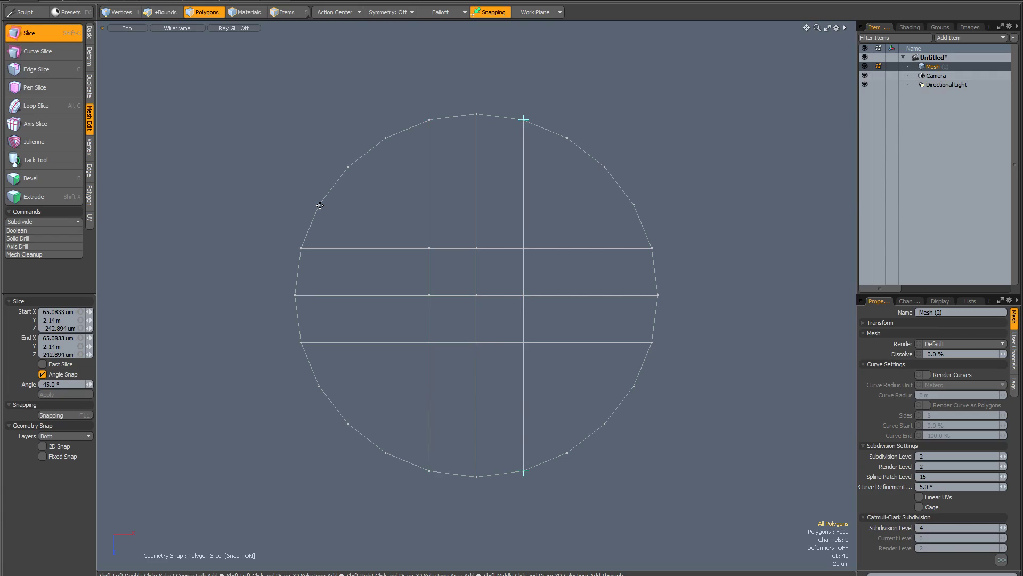
Slice the cap through the next vertex pairs outward, two horizontally and two vertically, extending the grid
left_click_drag(320, 206, 634, 205, "shift")
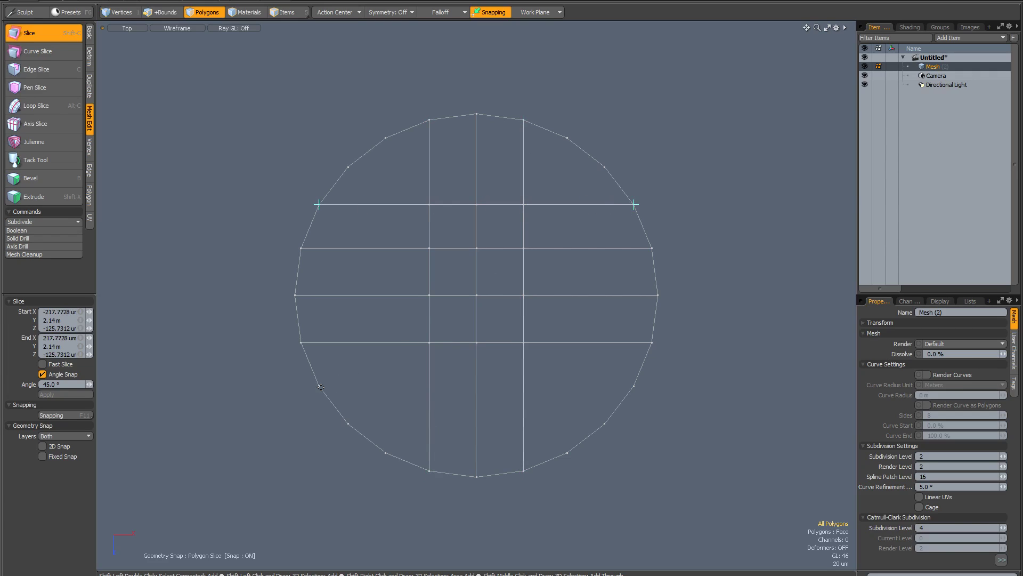
left_click_drag(321, 387, 625, 390, "shift")
left_click_drag(387, 139, 385, 453, "shift")
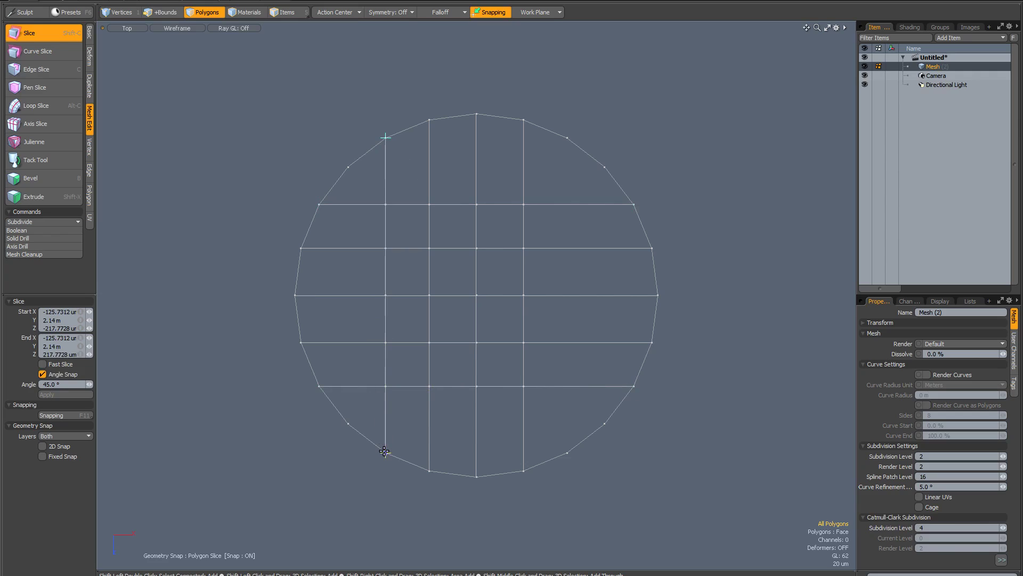
left_click_drag(567, 137, 567, 452, "shift")
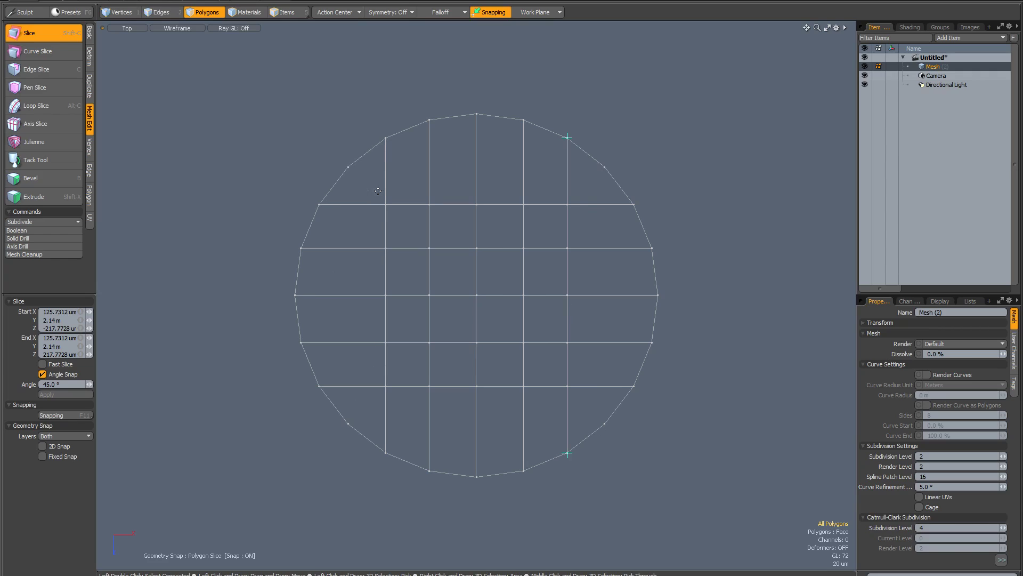
Finish slicing, unhide the rest of the mesh and convert the sliced cap polygons to Catmull-Clark subdivision
key("space")
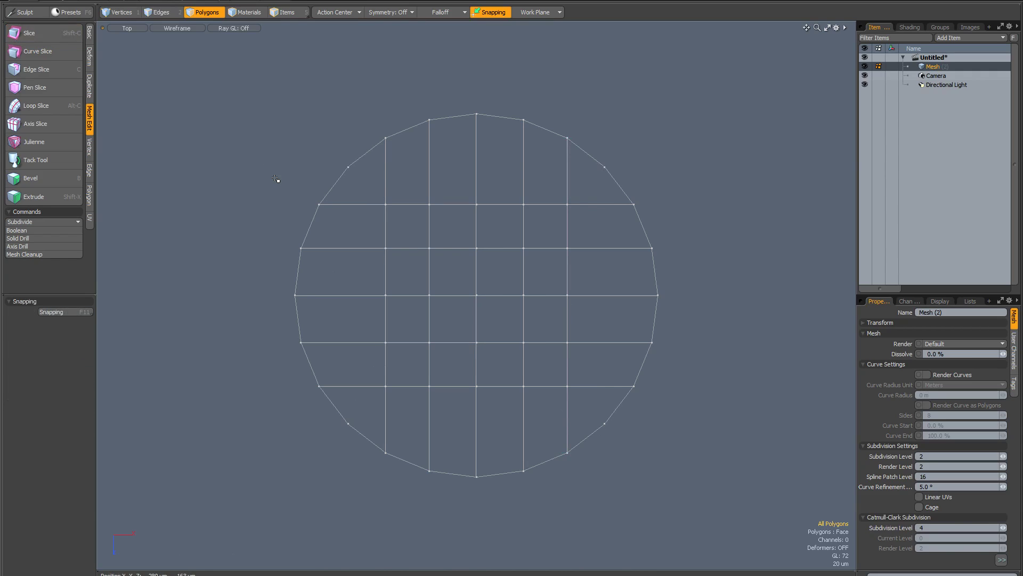
scroll(374, 299, "down", 6)
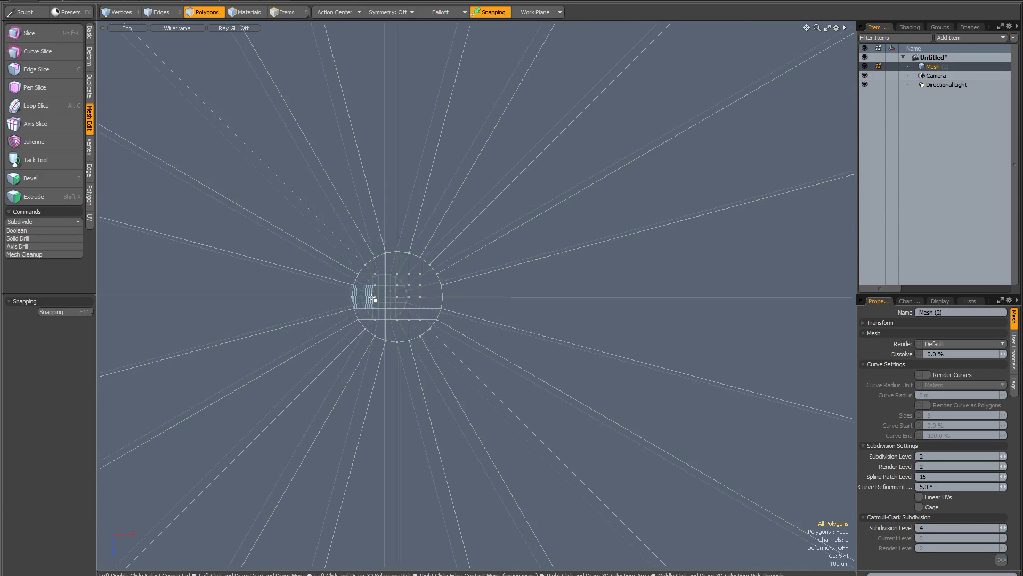
scroll(373, 299, "down", 3)
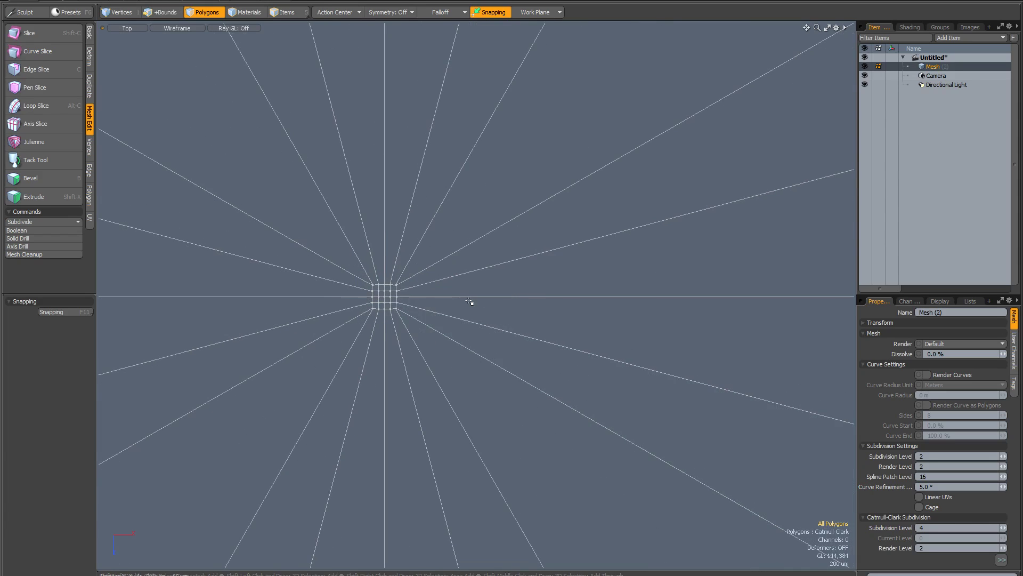
key("Tab")
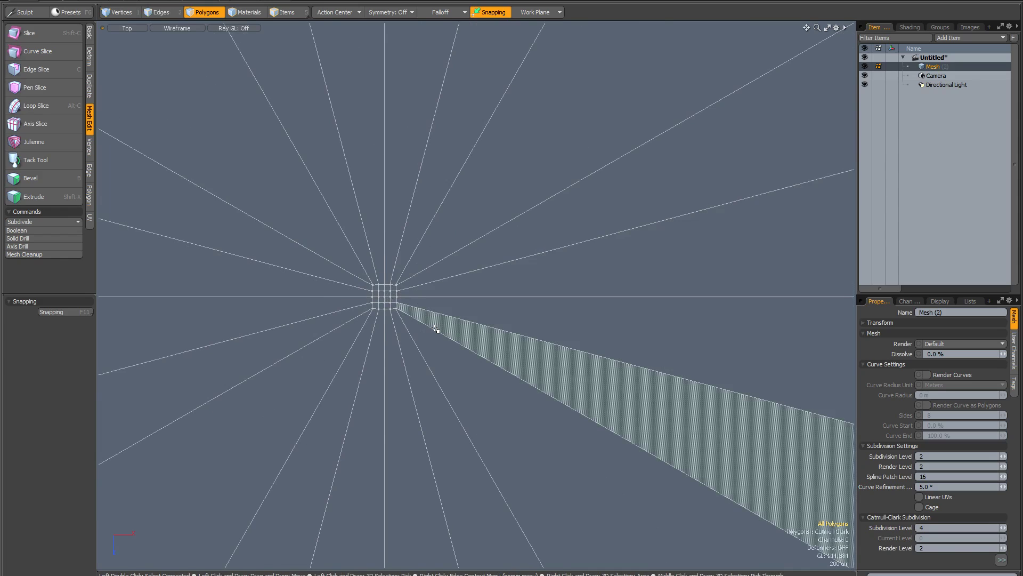
scroll(441, 322, "down", 5)
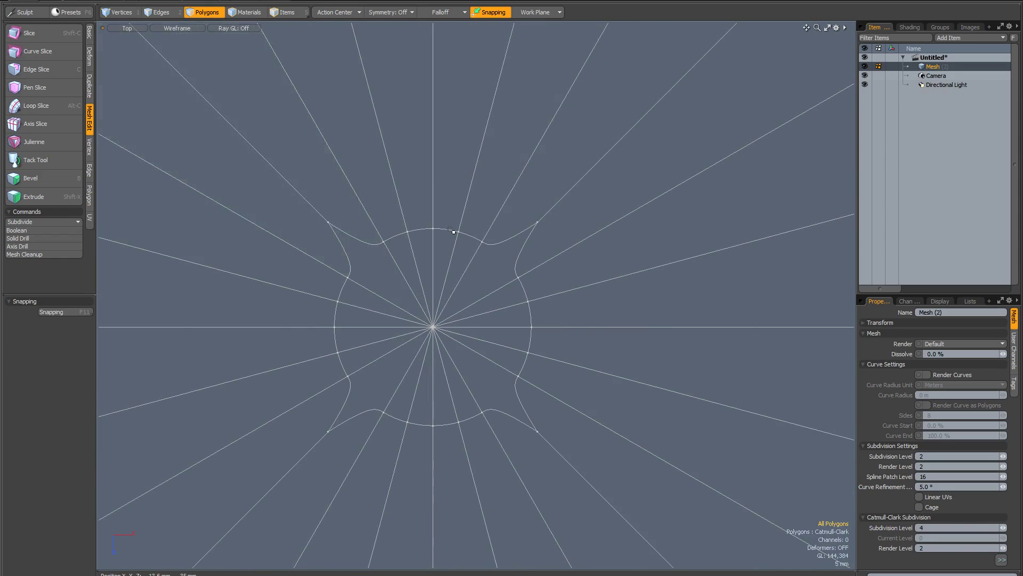
scroll(496, 308, "down", 8)
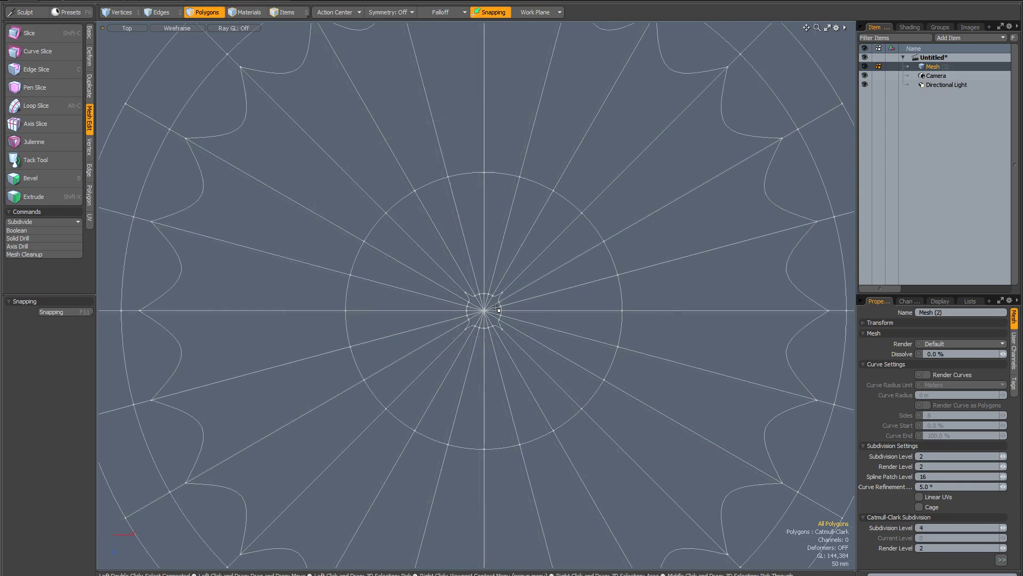
Show the cylinder in perspective with reflection shading, hiding the wireframe and vertices
scroll(495, 307, "up", 3)
key("period")
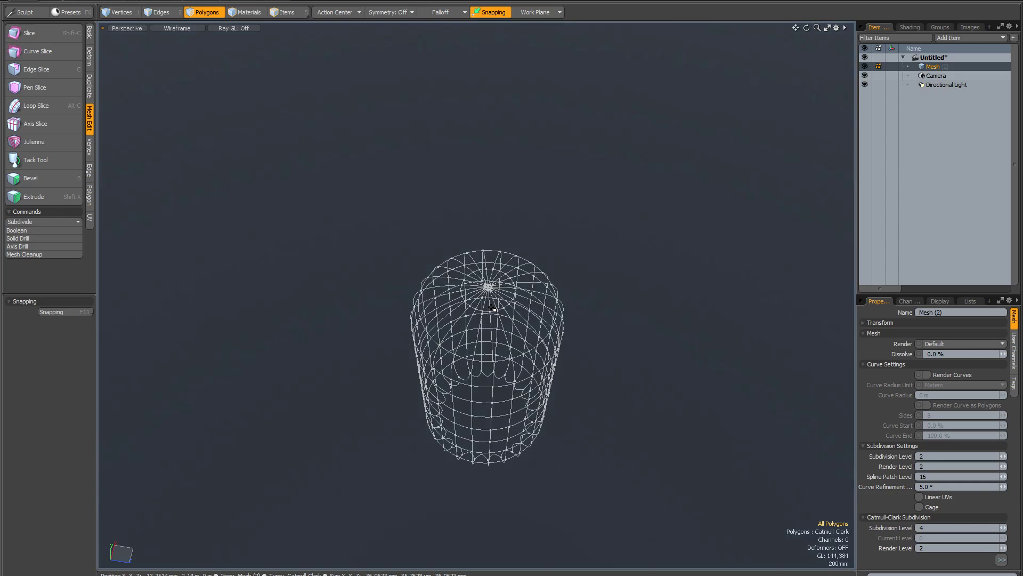
key("ctrl+2")
left_click(448, 282)
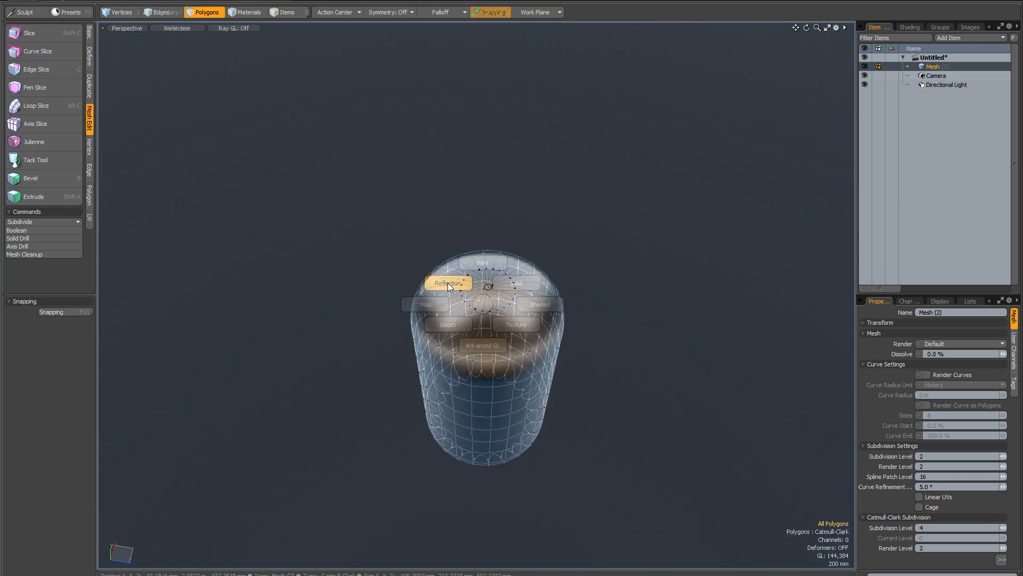
scroll(488, 291, "up", 4)
key("ctrl+Tab")
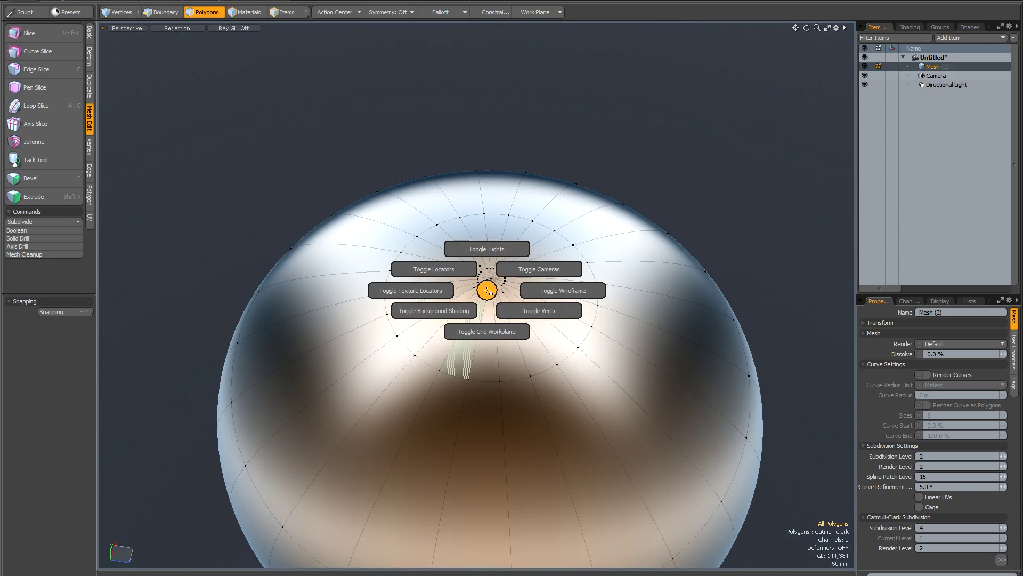
left_click(535, 293)
key("ctrl+Tab")
left_click(565, 311)
key("x")
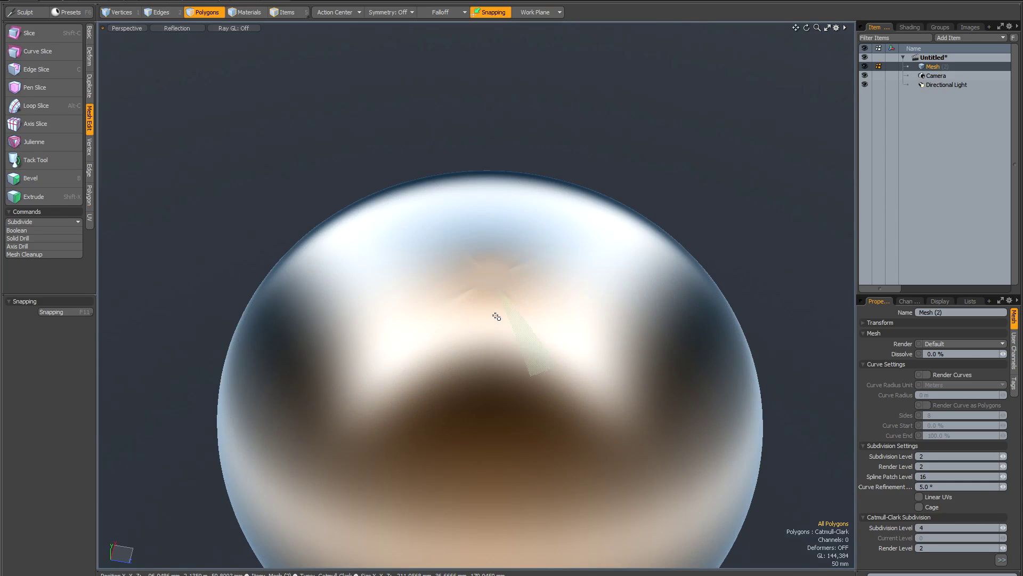
Examine the reflections around the capped centre of the dome from different distances and angles
scroll(493, 306, "up", 3)
scroll(493, 306, "down", 3)
left_click_drag(494, 297, 475, 270, "alt+shift")
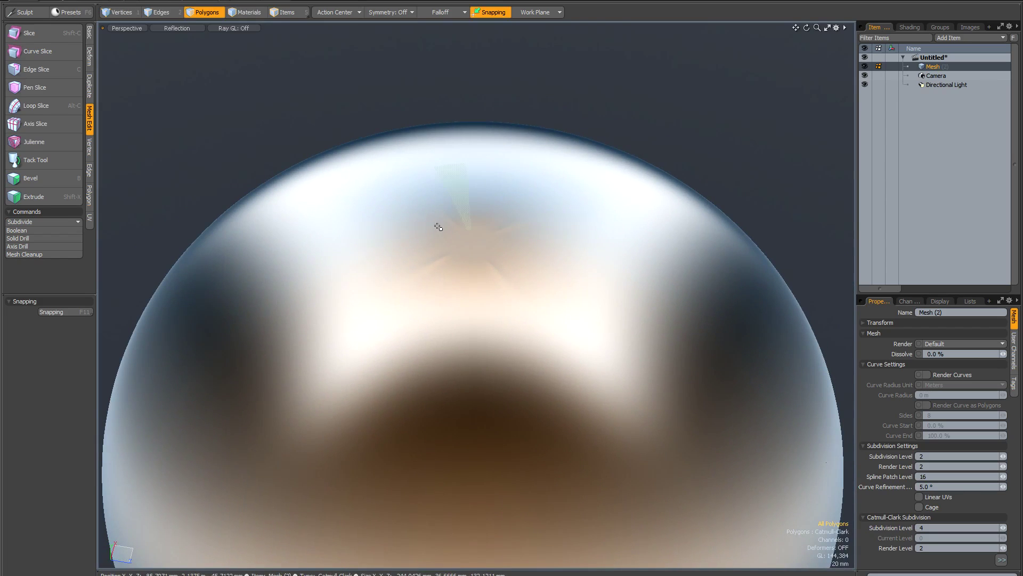
scroll(492, 249, "down", 4)
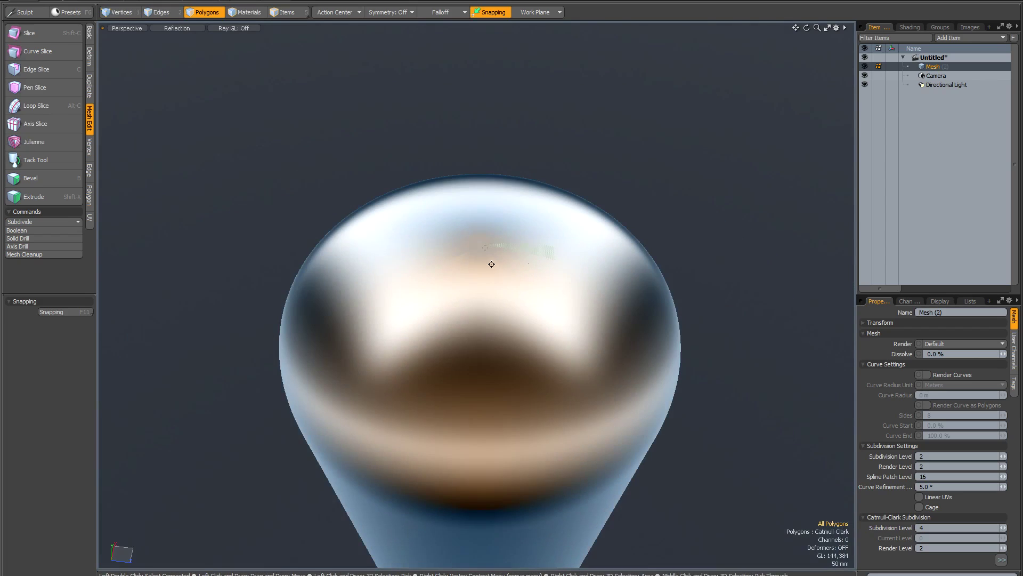
left_click_drag(492, 264, 489, 242, "alt+shift")
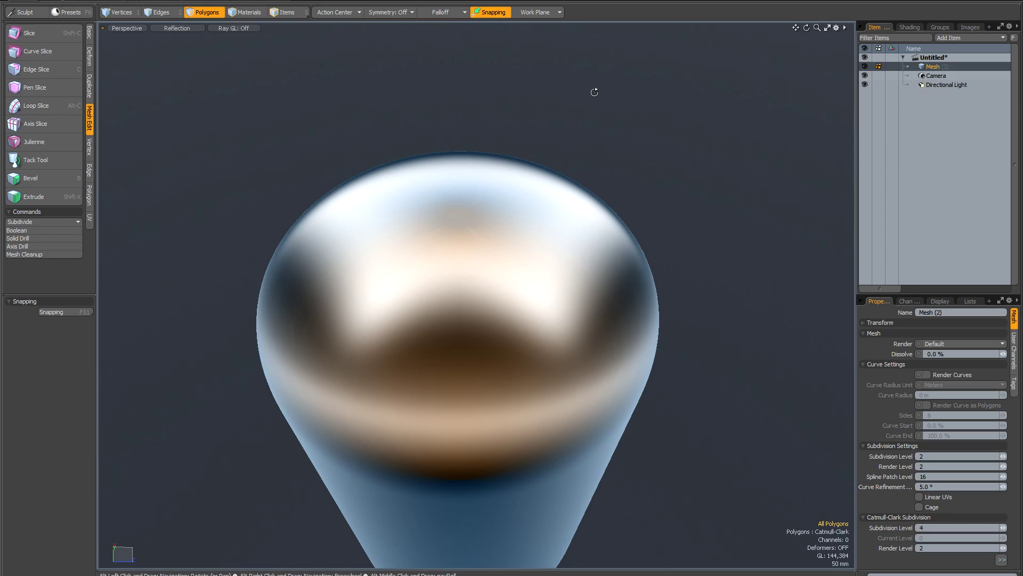
left_click_drag(593, 91, 591, 115, "alt")
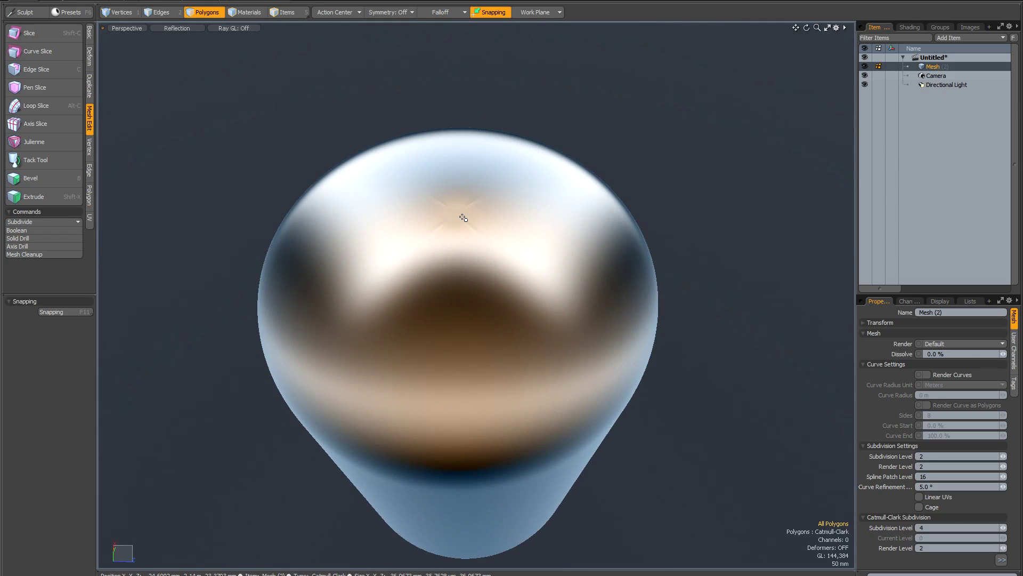
Select the ring of polygons around the dome's centre, grow the selection by two rings and delete the whole domed top
scroll(458, 211, "up", 3)
double_click(507, 254)
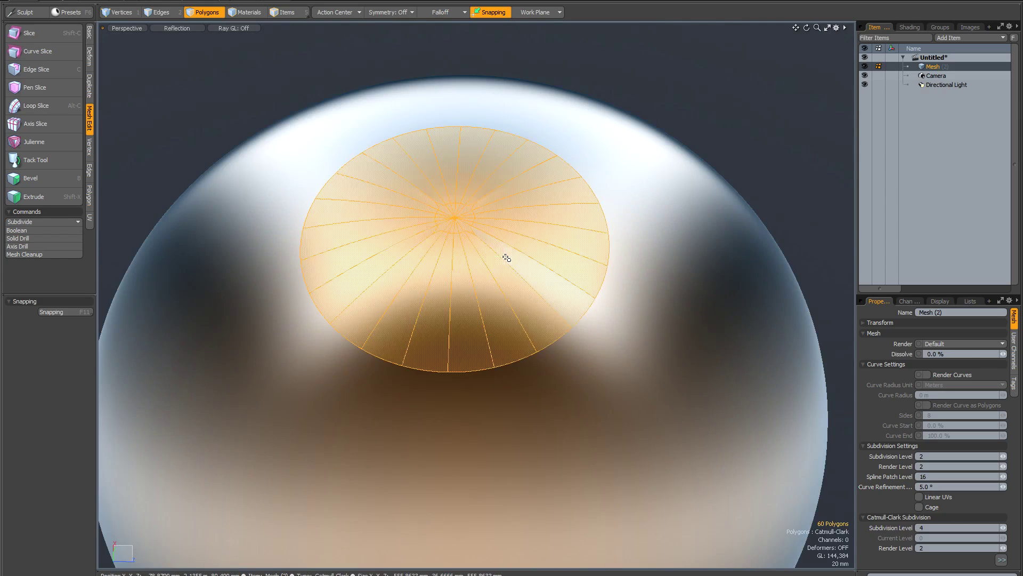
scroll(481, 254, "down", 3)
scroll(480, 254, "down", 1)
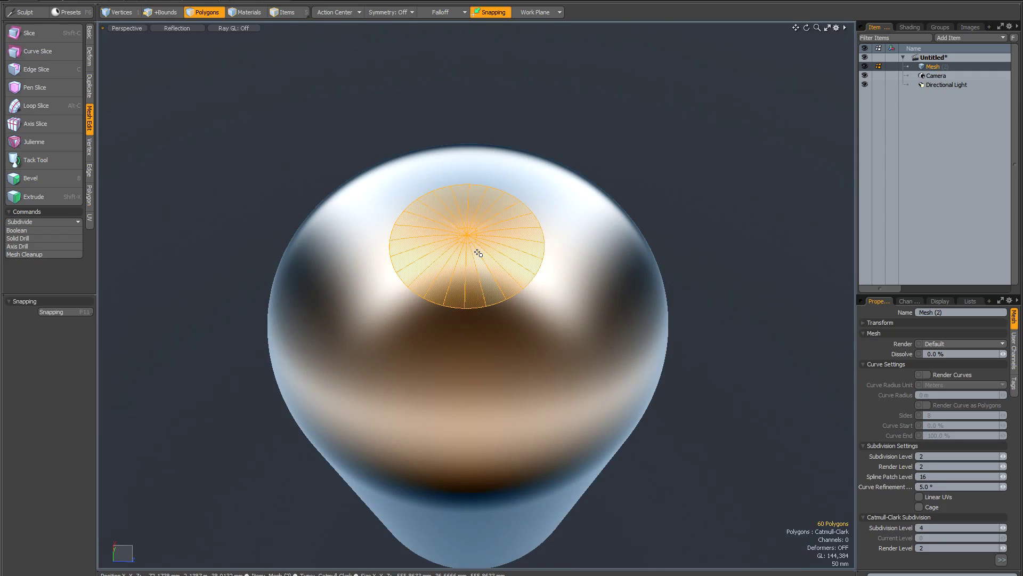
key("shift+Up")
key("shift+Up")
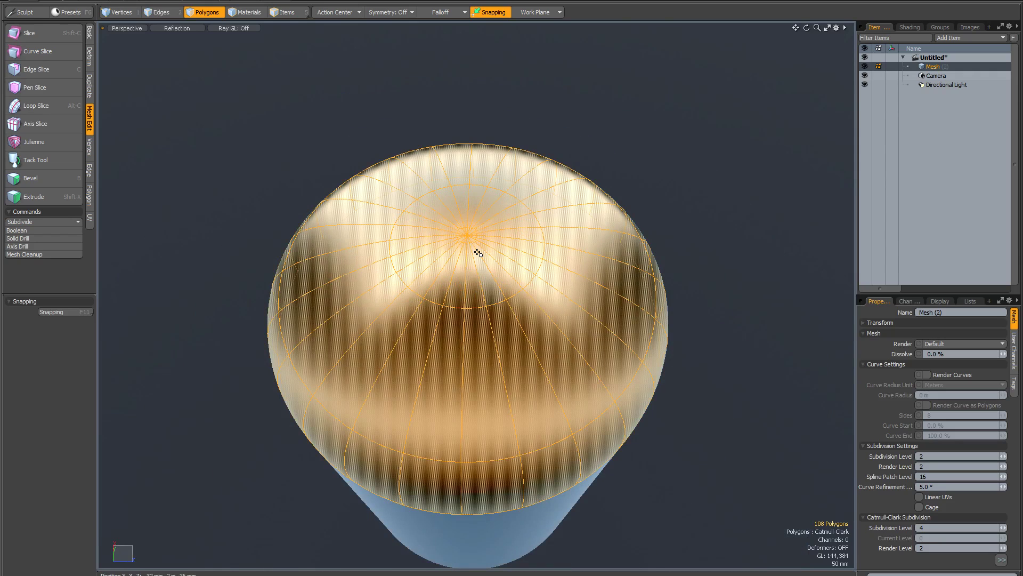
scroll(485, 298, "down", 4)
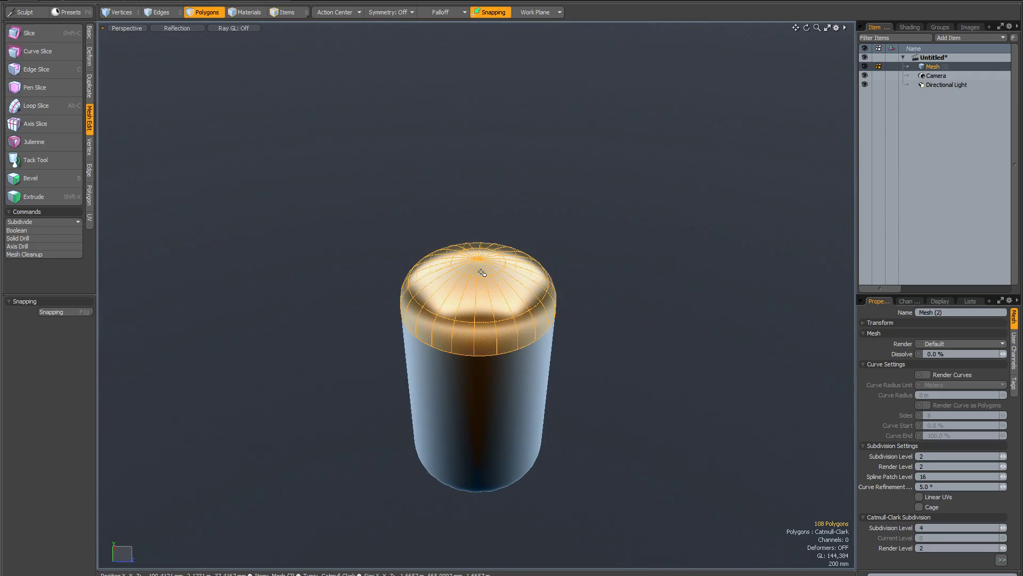
key("Delete")
Switch to Advanced OpenGL shading and flip the open cylinder's polygons to face inward
key("ctrl+Tab")
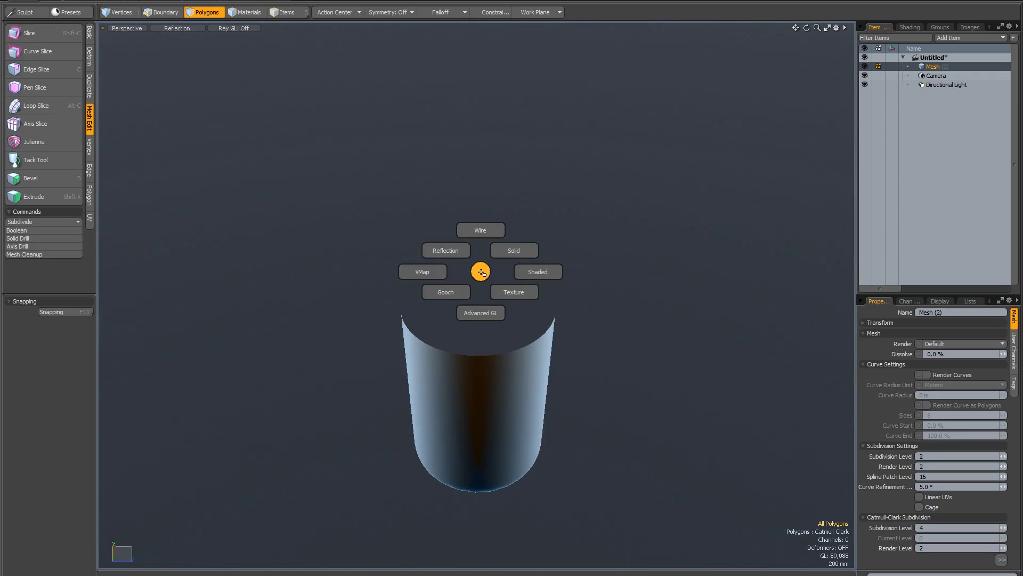
left_click(481, 310)
left_click_drag(487, 213, 482, 201, "alt")
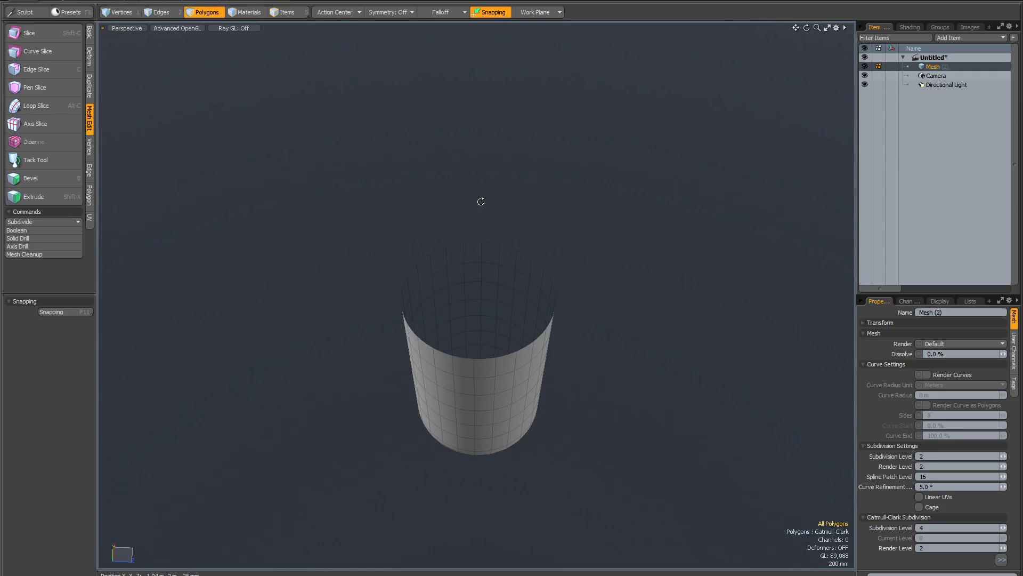
key("f")
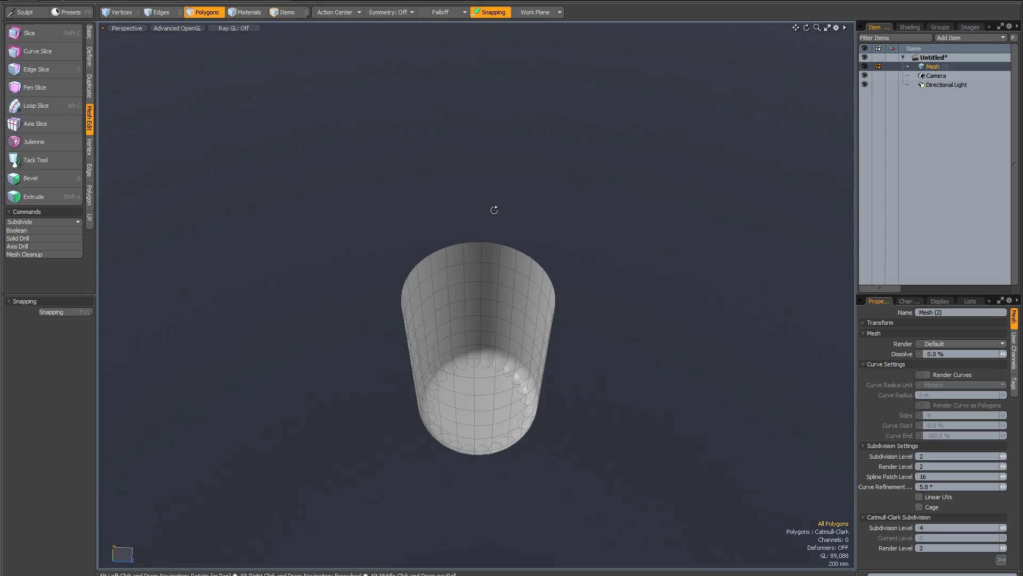
left_click_drag(494, 210, 472, 282, "alt")
Add a new mesh item and, from the top with snapping off, draw a flat 8 × 8 segment cube of about 1.75 × 1.8 m
key("n")
key("KP_1")
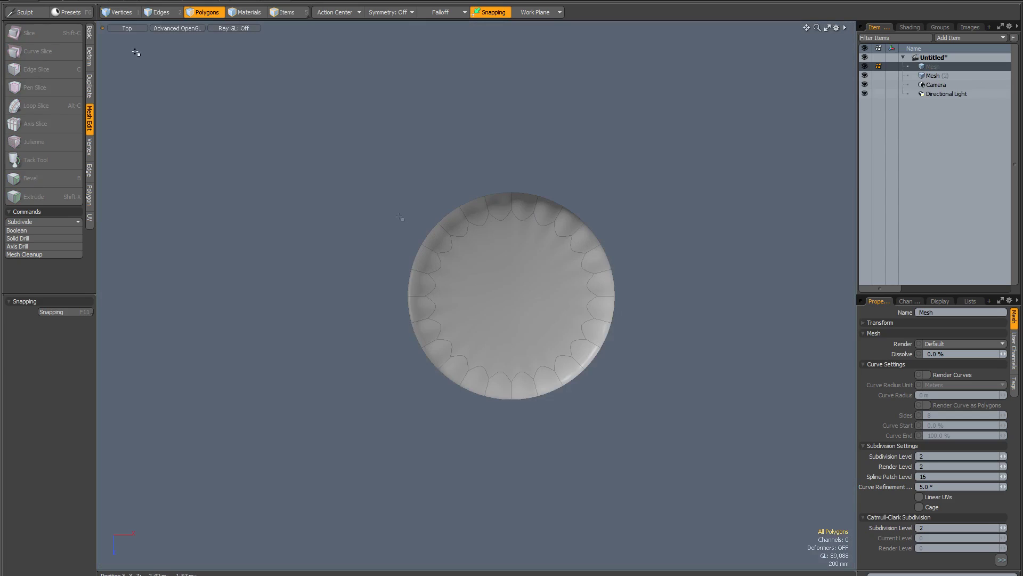
left_click(89, 33)
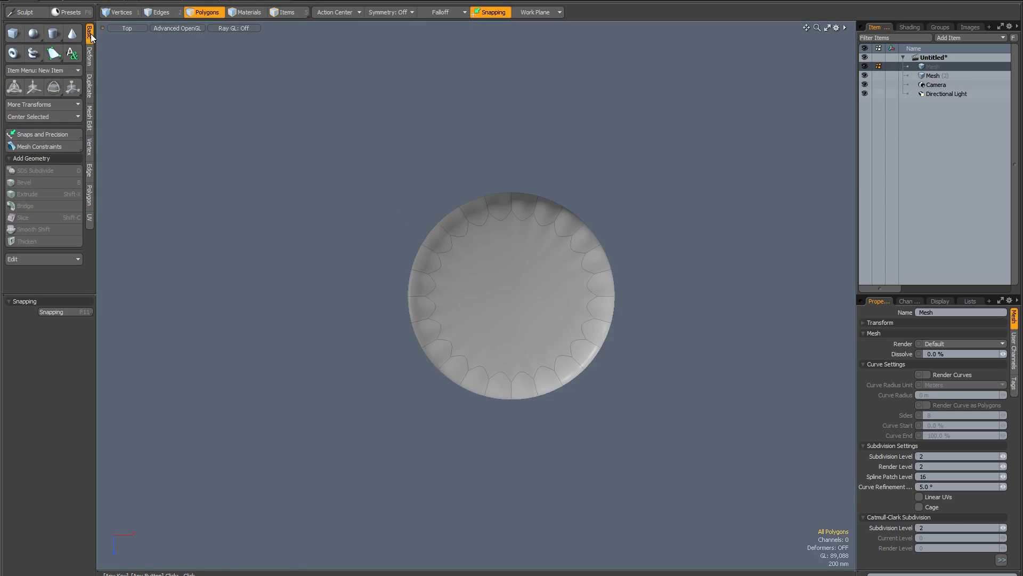
left_click(14, 34)
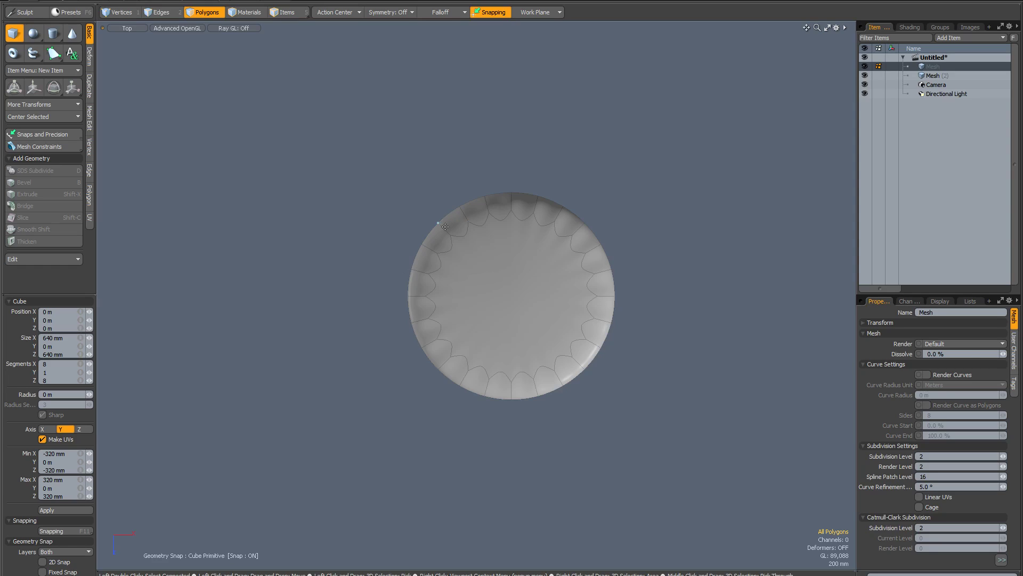
key("F11")
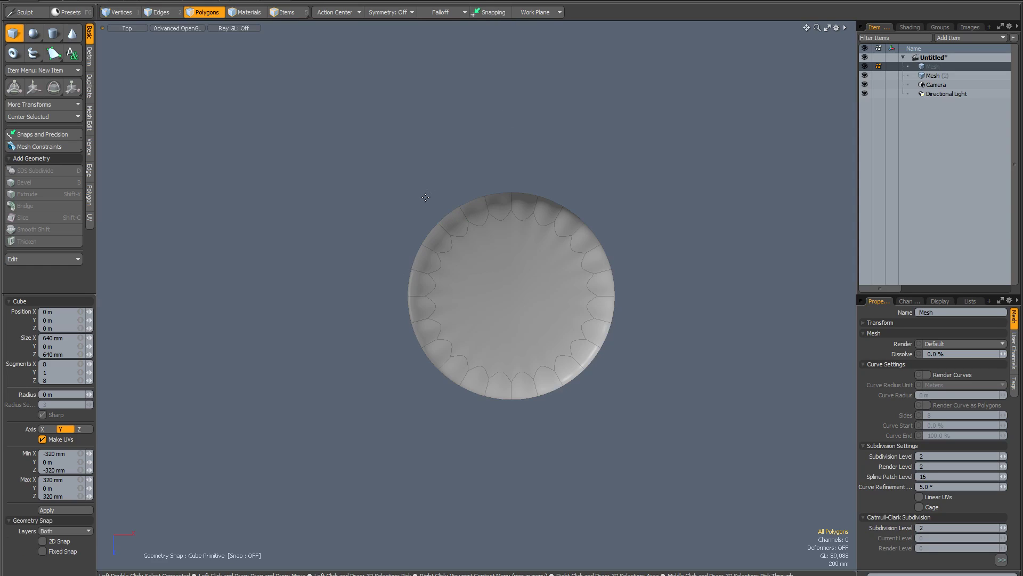
left_click_drag(396, 180, 614, 406)
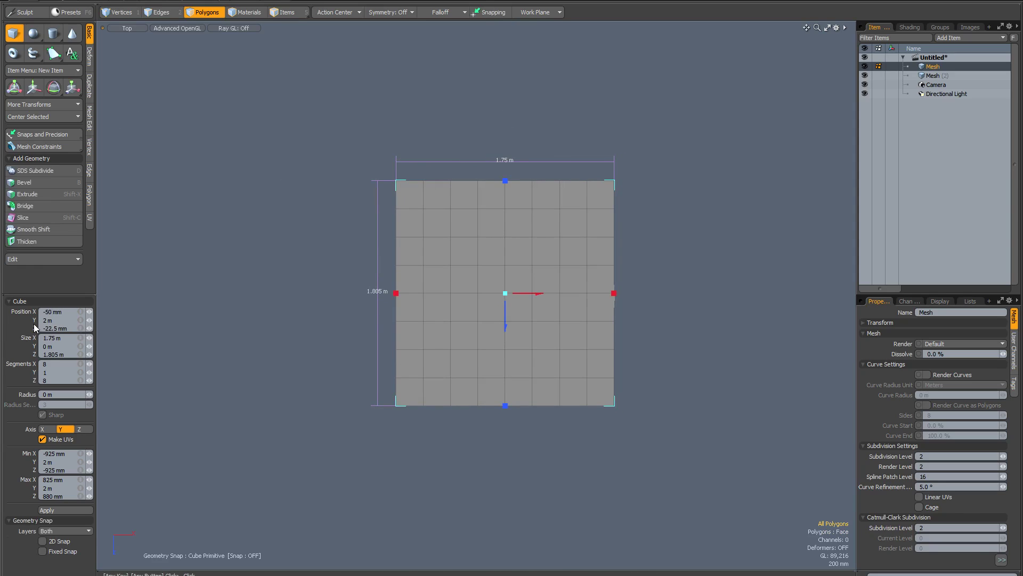
Set the flat cube's X and Z positions to 0 to centre it over the cylinder
left_click(68, 313)
type("0")
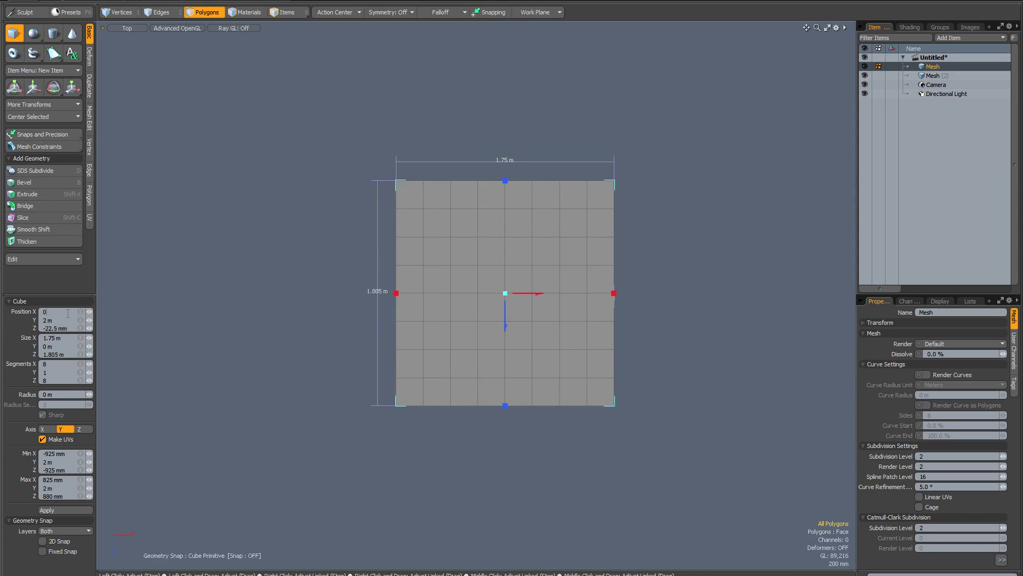
key("Return")
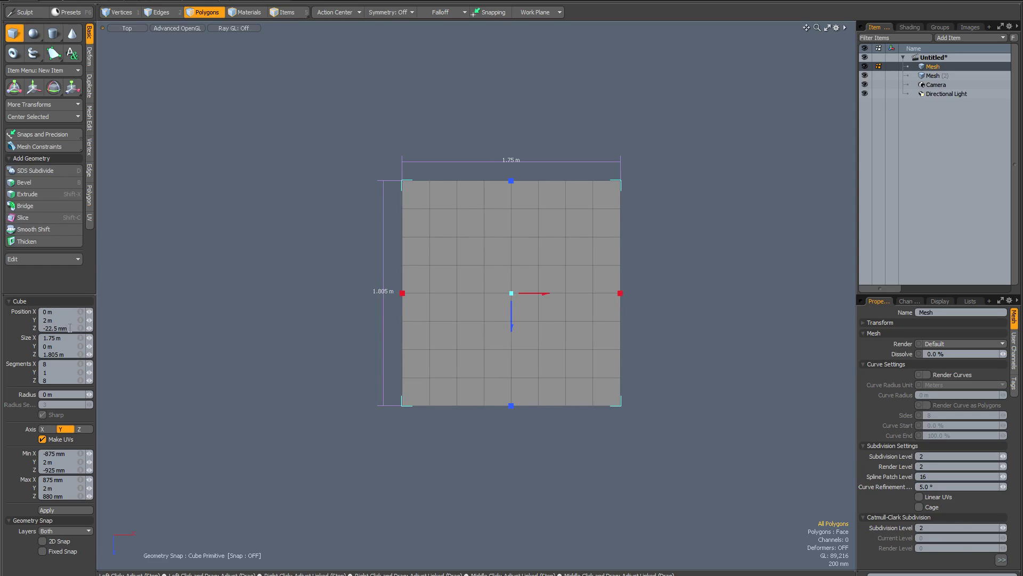
left_click(69, 328)
type("0")
key("Return")
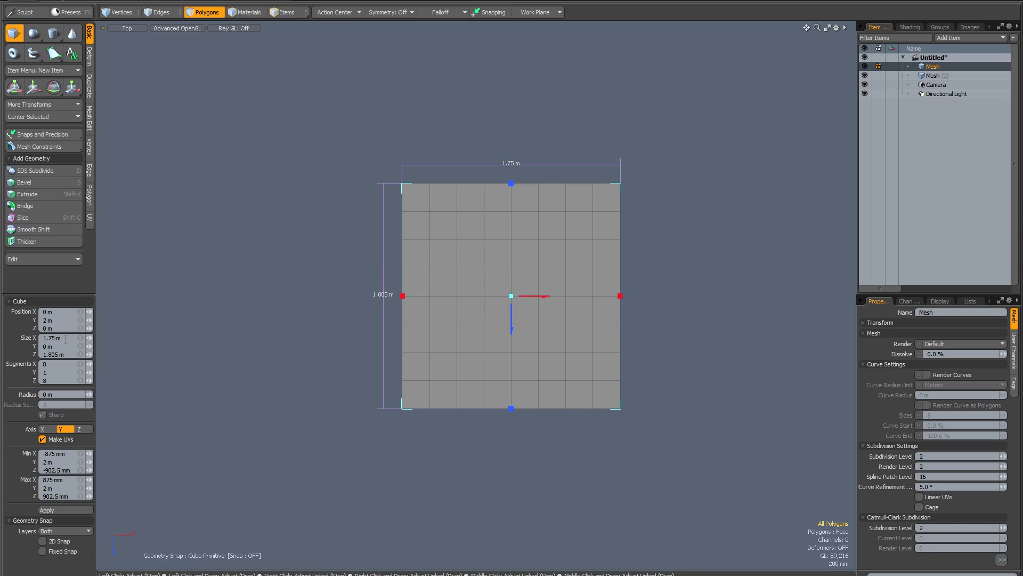
Set the flat cube's X and Z sizes to 1 m and finish the primitive
left_click(65, 339)
type("1")
key("Return")
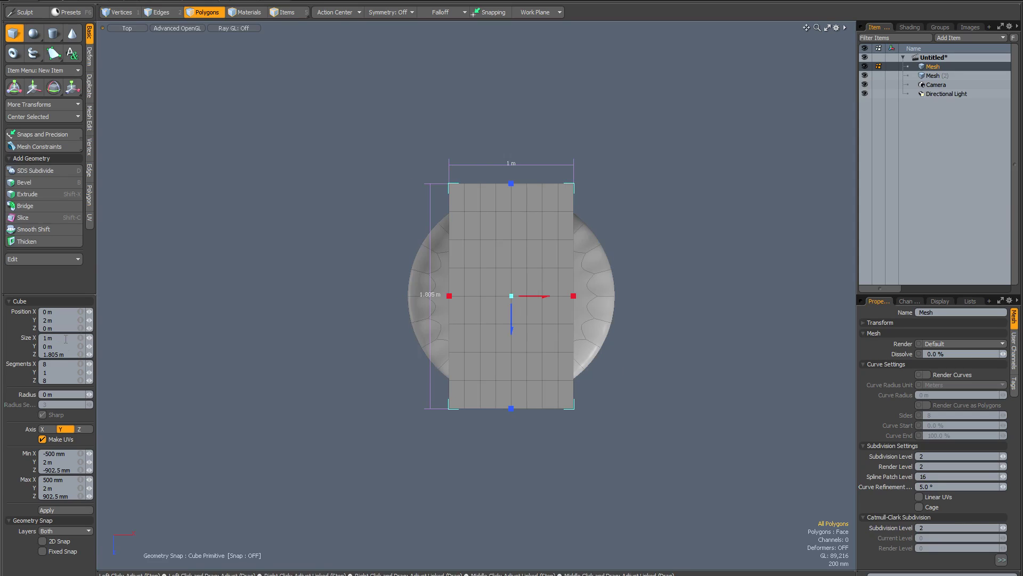
left_click(65, 354)
type("1")
key("Return")
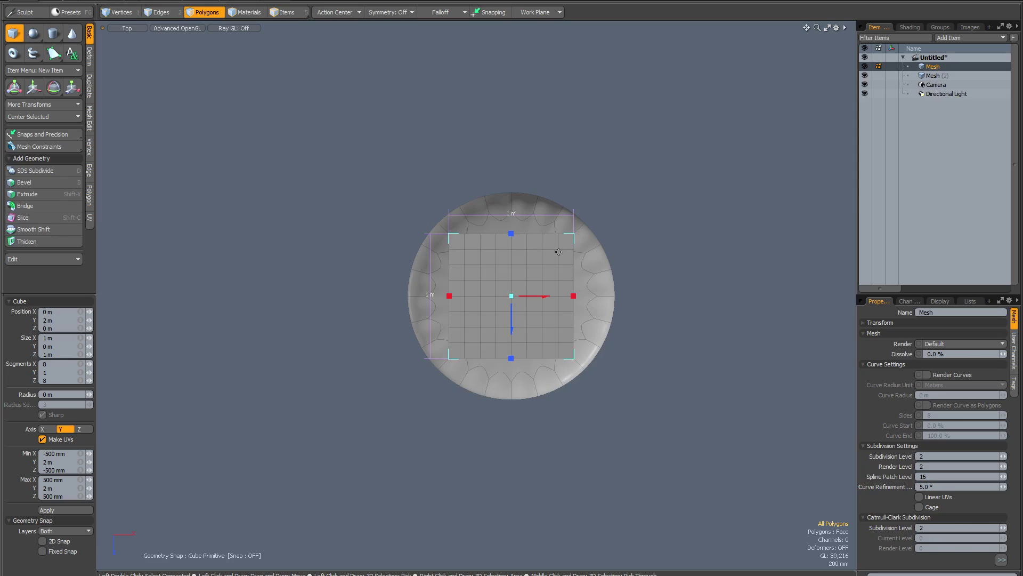
key("space")
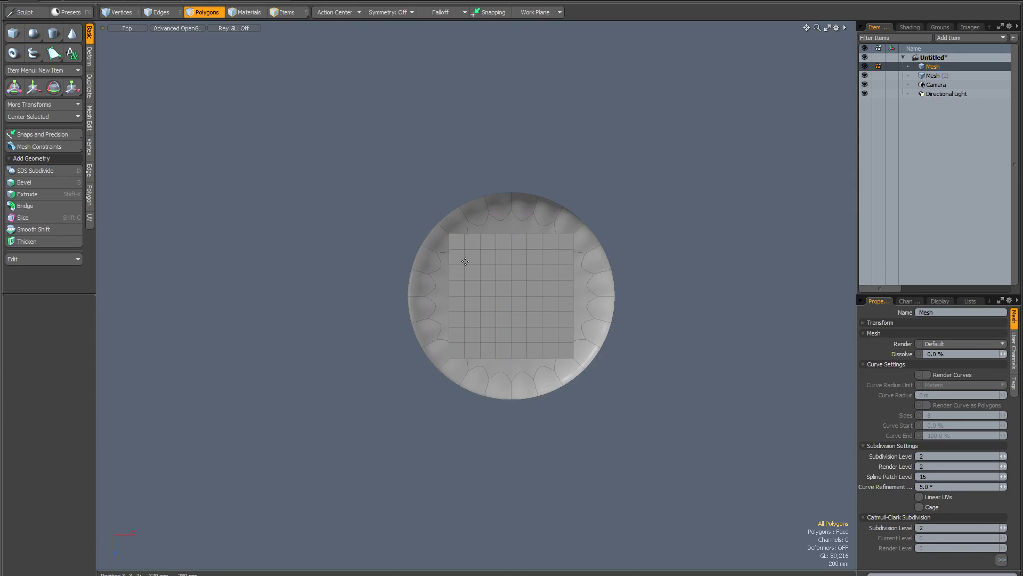
In perspective, move the flat grid about 865 mm down along Y into the open cylinder
left_click_drag(465, 261, 477, 217, "alt")
left_click_drag(491, 311, 486, 283, "alt")
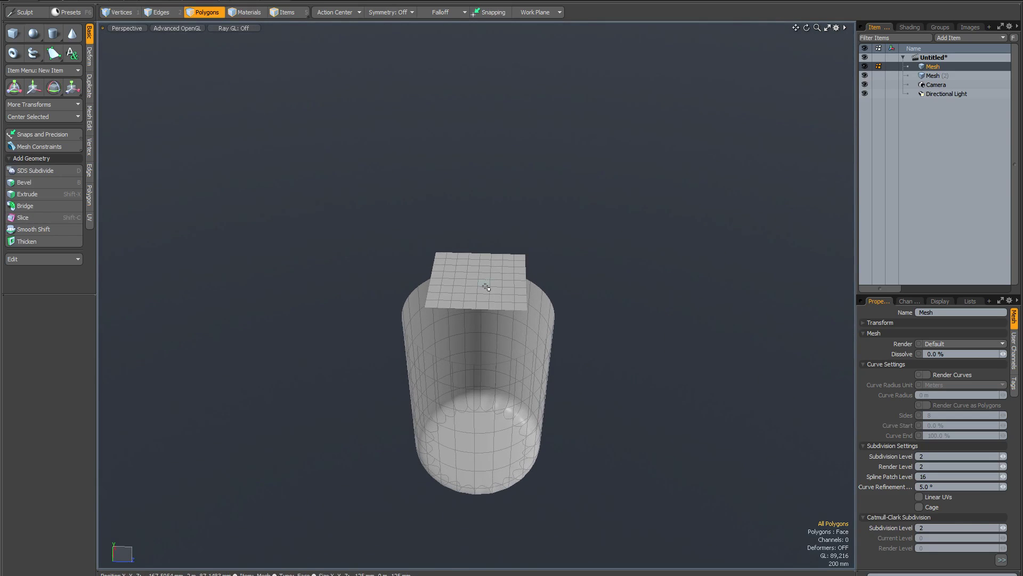
key("w")
left_click_drag(481, 252, 471, 354, "alt")
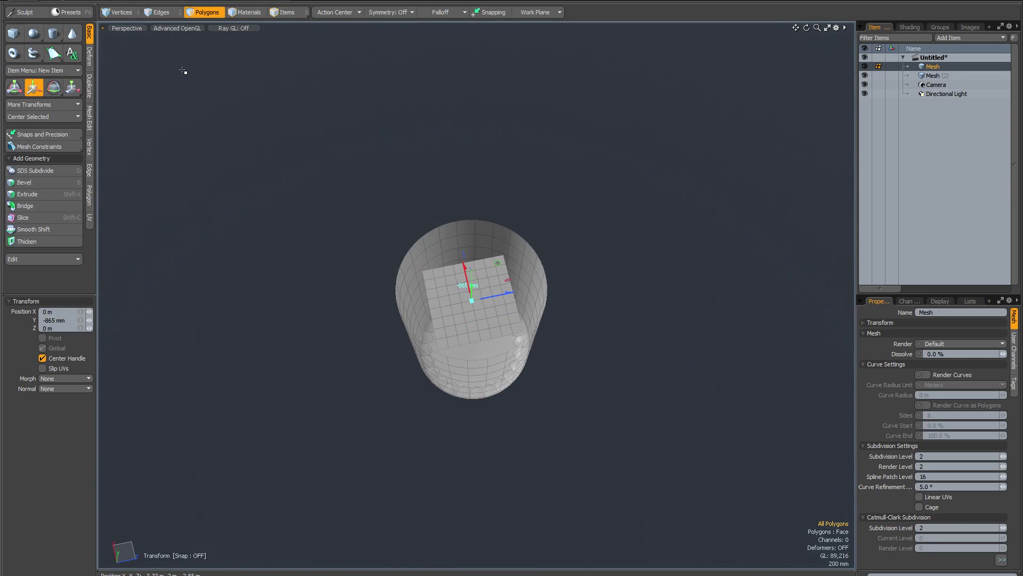
Enable the Background mesh constraint and scale the flat grid up uniformly until its edges meet the cylinder's inner wall
left_click(49, 145)
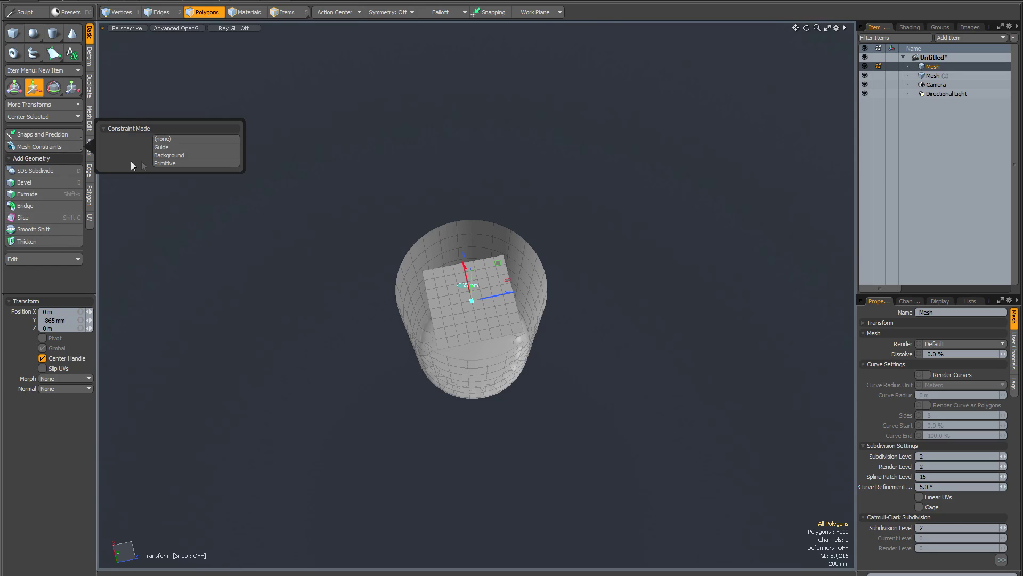
left_click(174, 156)
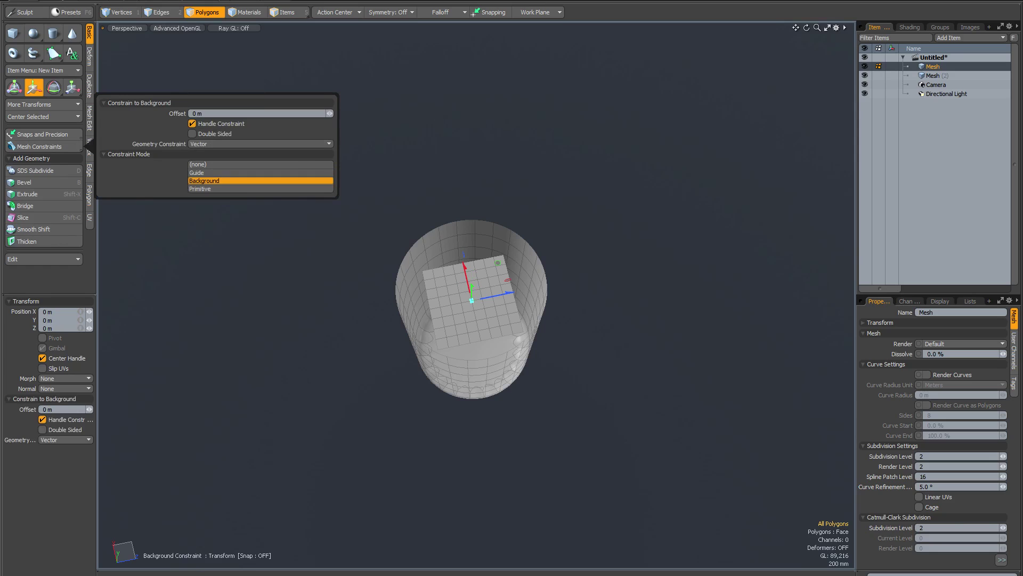
key("r")
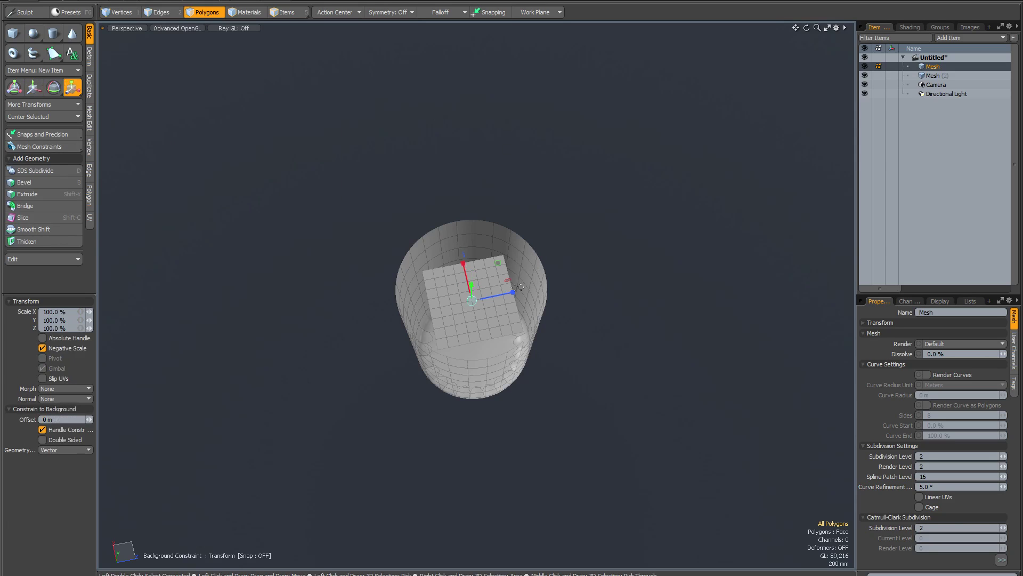
left_click_drag(535, 258, 471, 269, "alt")
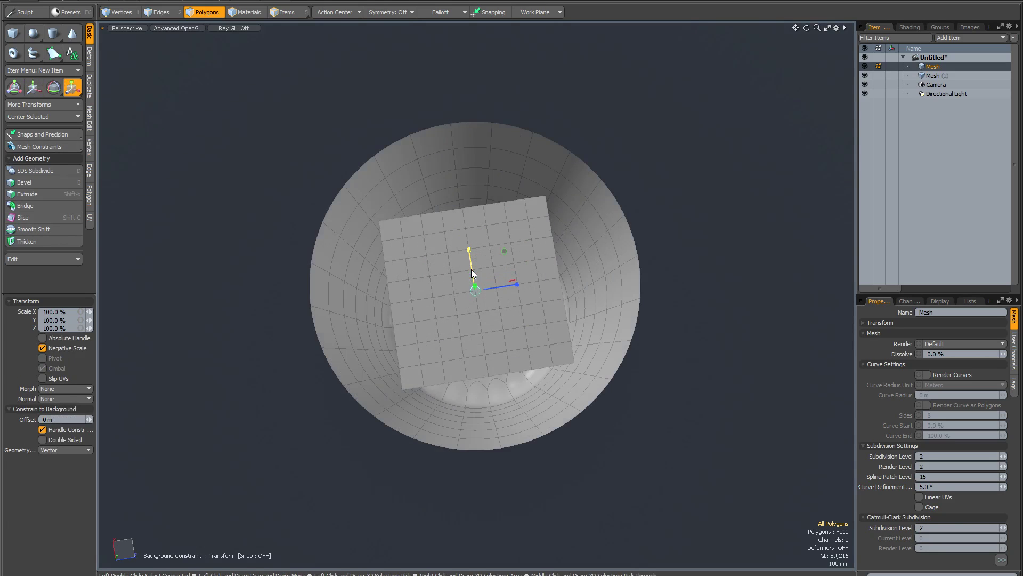
left_click_drag(478, 289, 527, 294)
key("space")
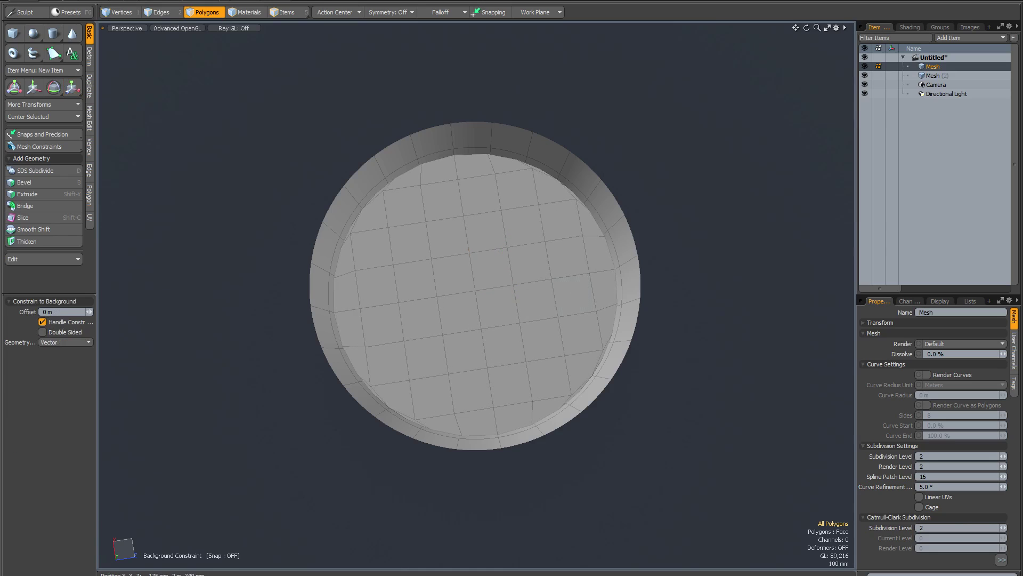
Hide the cylinder mesh, select the grid's outer boundary edge loop and scale it outward uniformly to form a wider rim
left_click(865, 75)
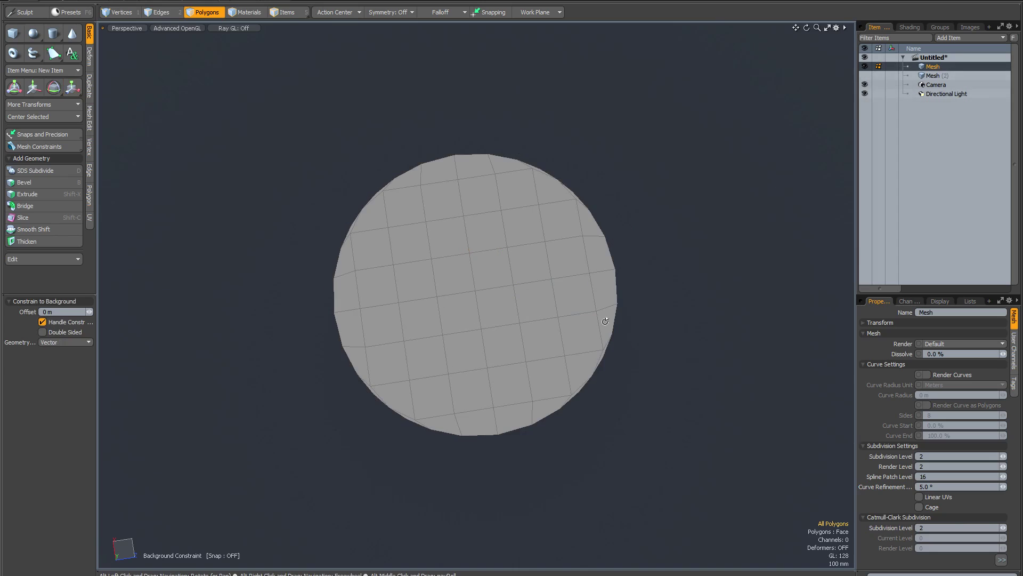
left_click_drag(600, 235, 602, 292, "alt")
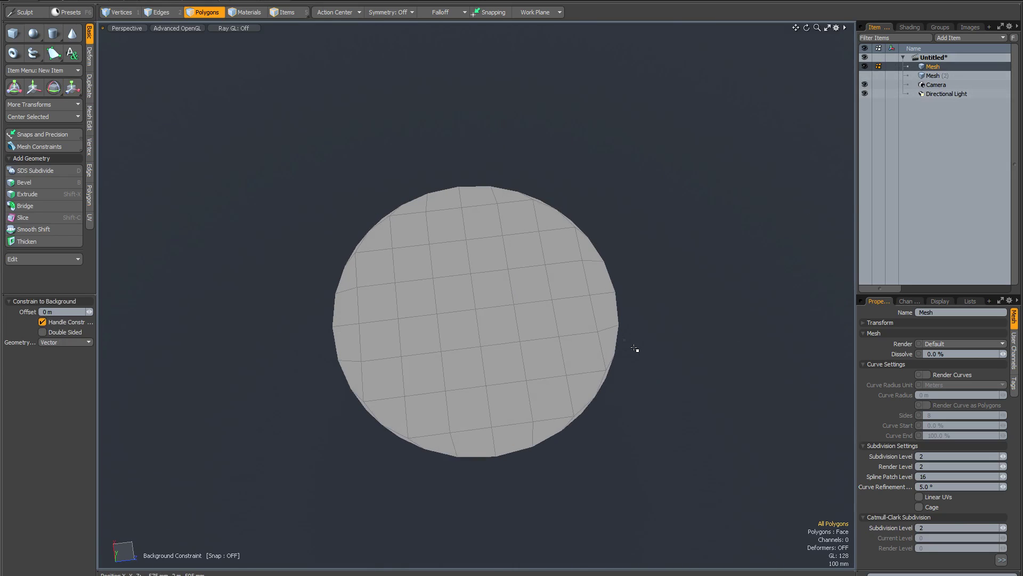
key("2")
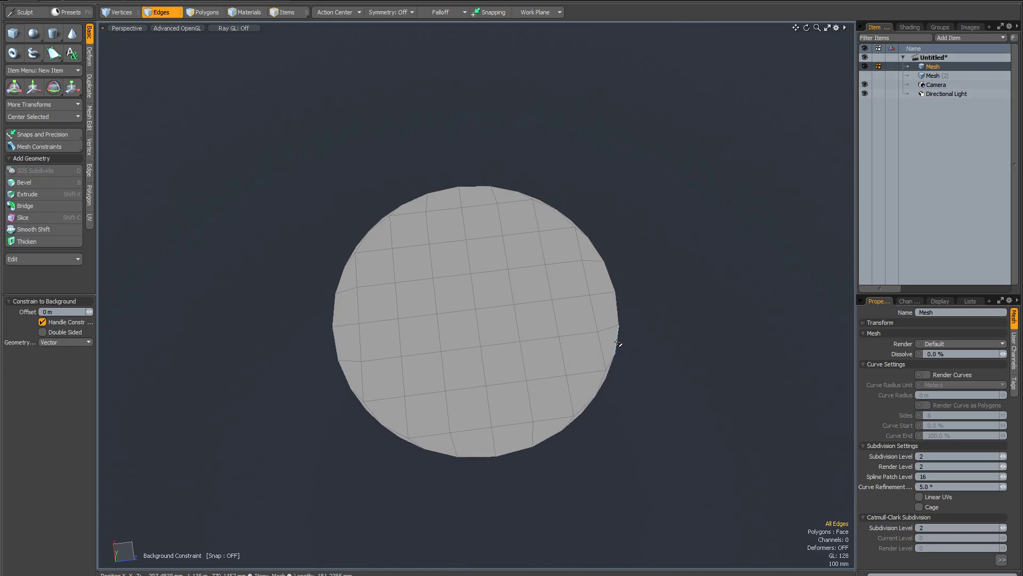
double_click(618, 342)
key("r")
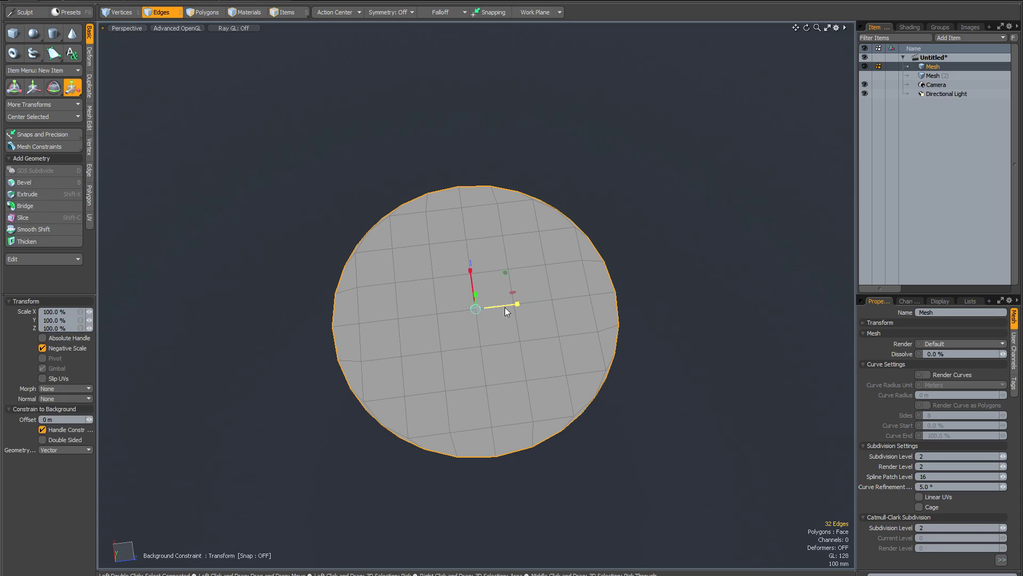
left_click_drag(478, 312, 527, 312)
key("space")
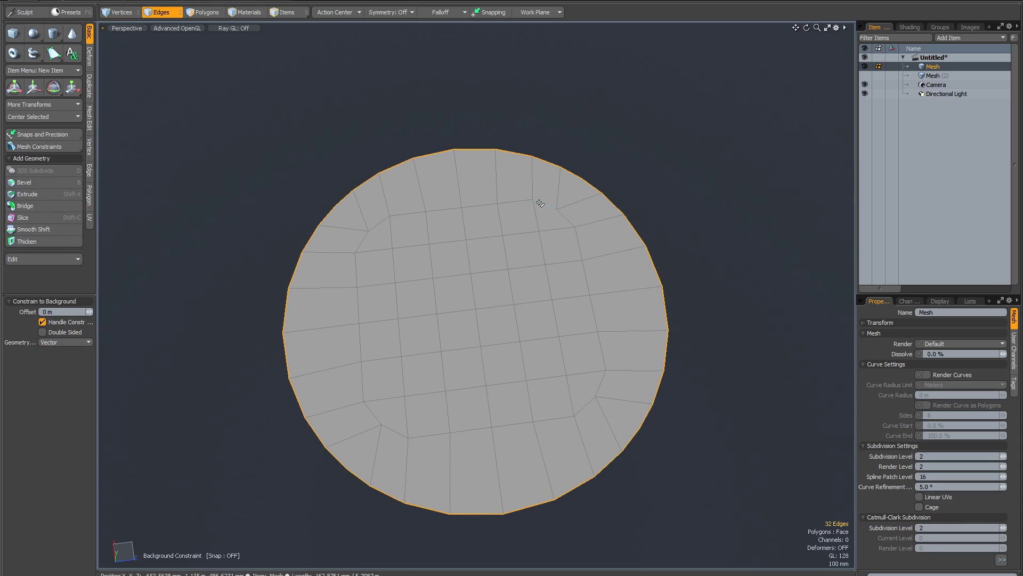
Select the closed loop of inner edges just inside the grid's outer rim
double_click(539, 203)
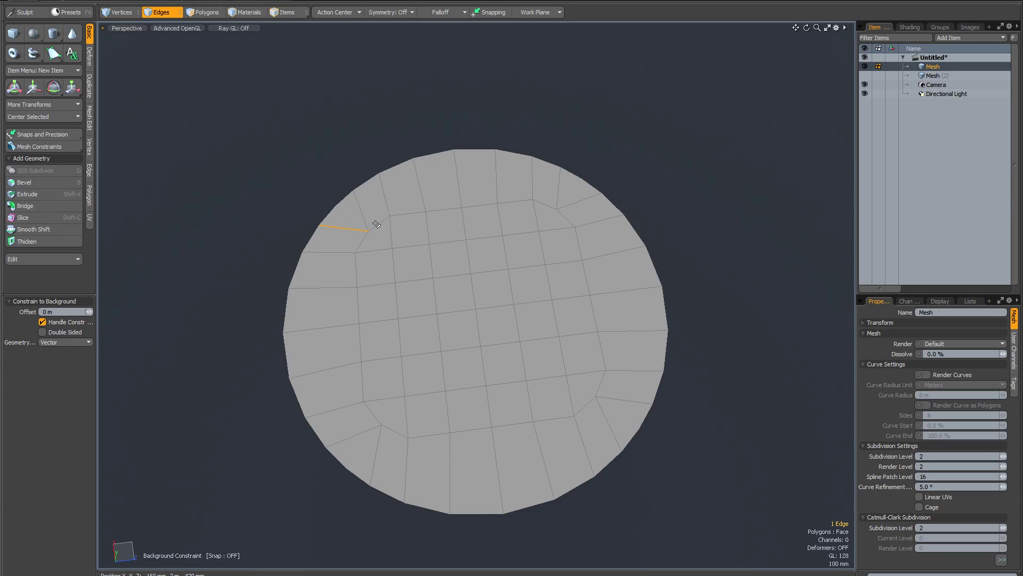
left_click(377, 225)
key("ctrl")
left_click(547, 203, "ctrl")
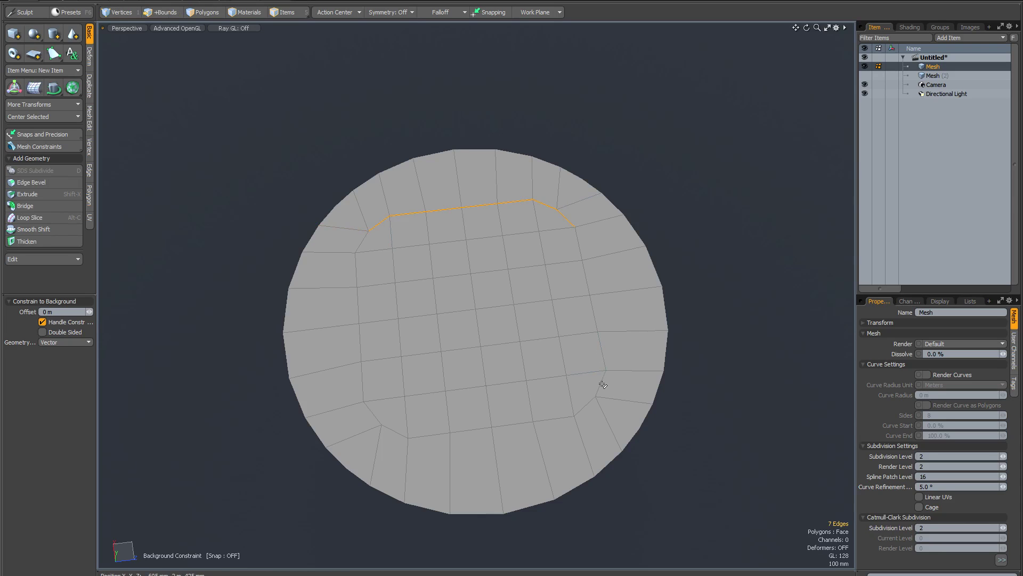
left_click(590, 405, "ctrl")
left_click(367, 410, "ctrl")
left_click(362, 246, "ctrl")
Show the cylinder mesh and scale the inner edge loop to about 130.5% so it rounds out against the wall
left_click(864, 75)
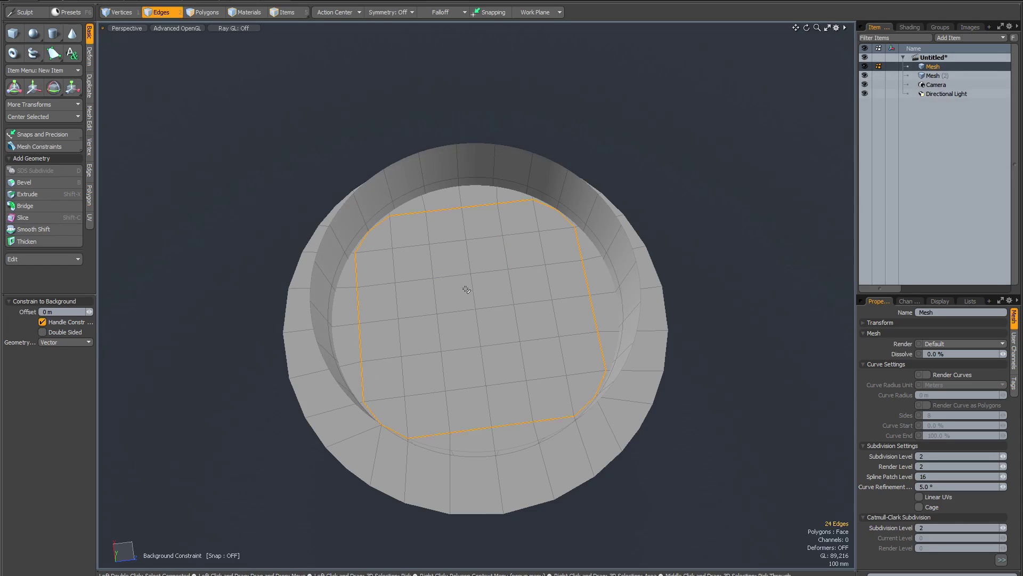
key("r")
left_click_drag(478, 314, 518, 314)
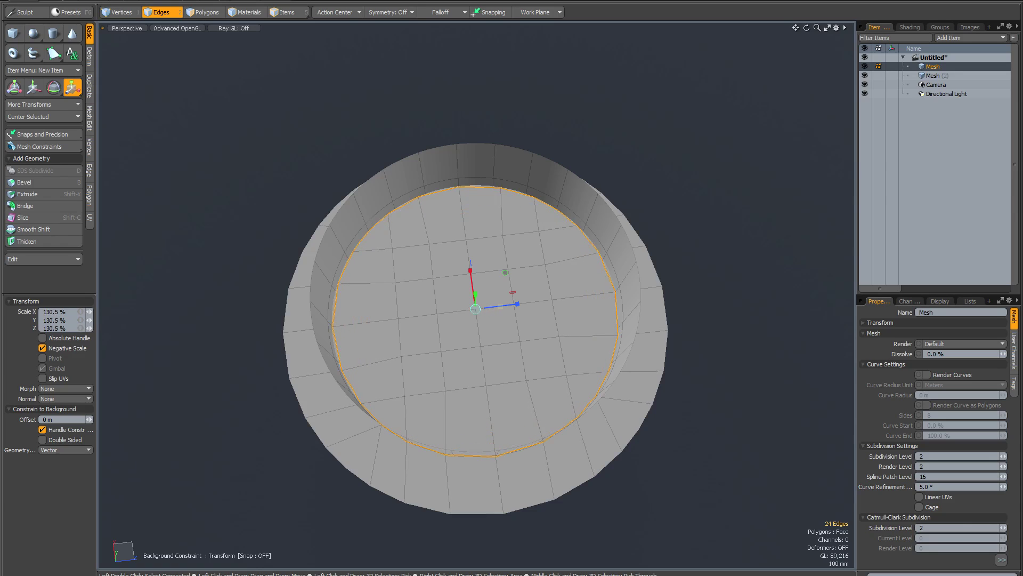
key("space")
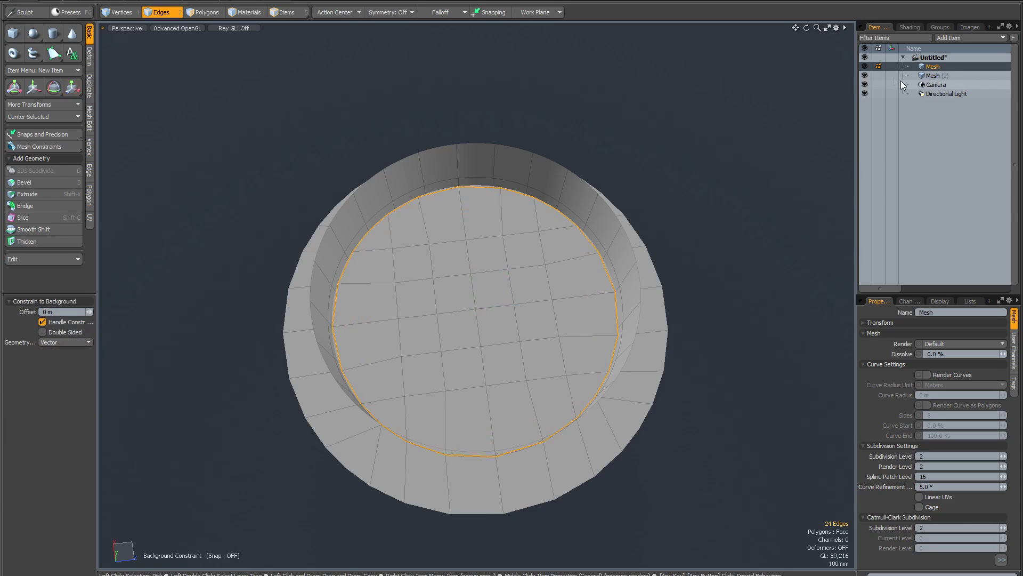
Hide the cylinder mesh, clear the edge selection and scale the whole grid down to about 51.5%
left_click(865, 75)
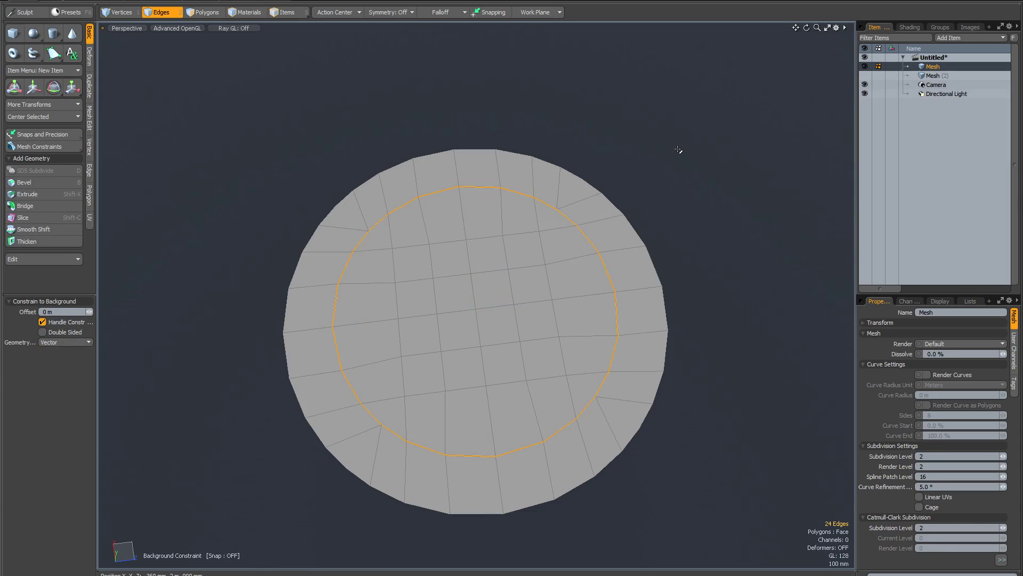
left_click(695, 143)
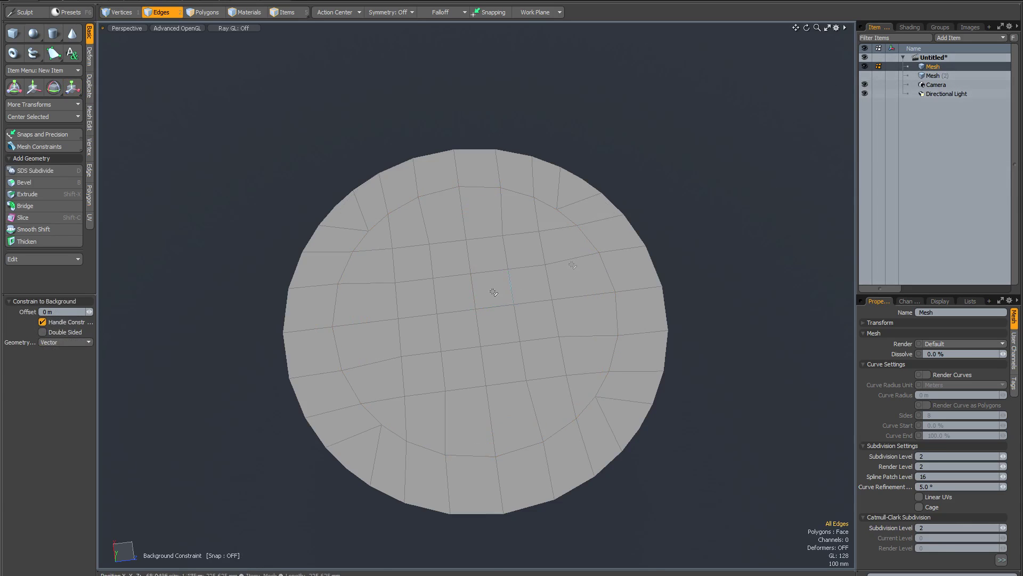
key("e")
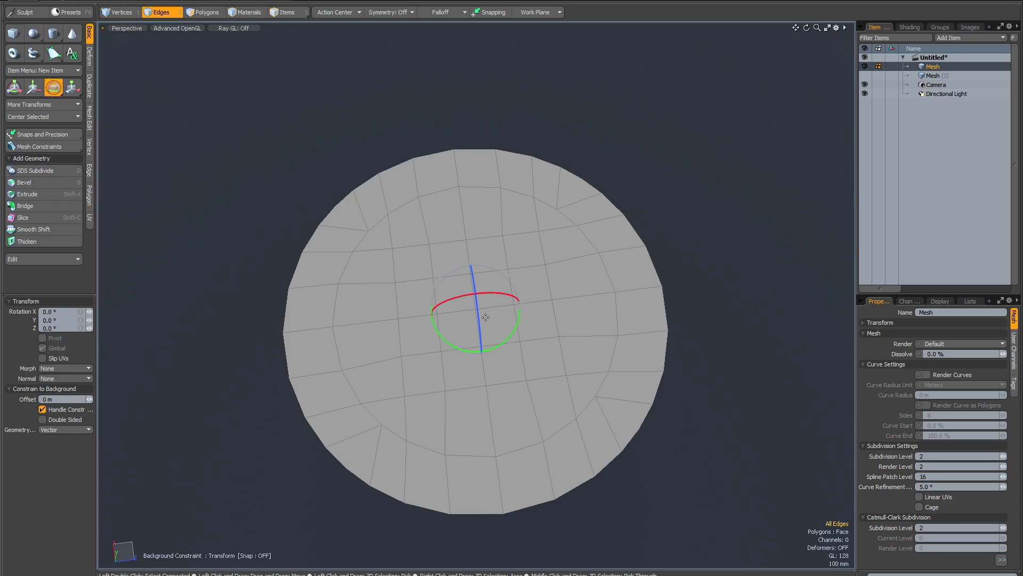
key("r")
left_click_drag(480, 317, 427, 298)
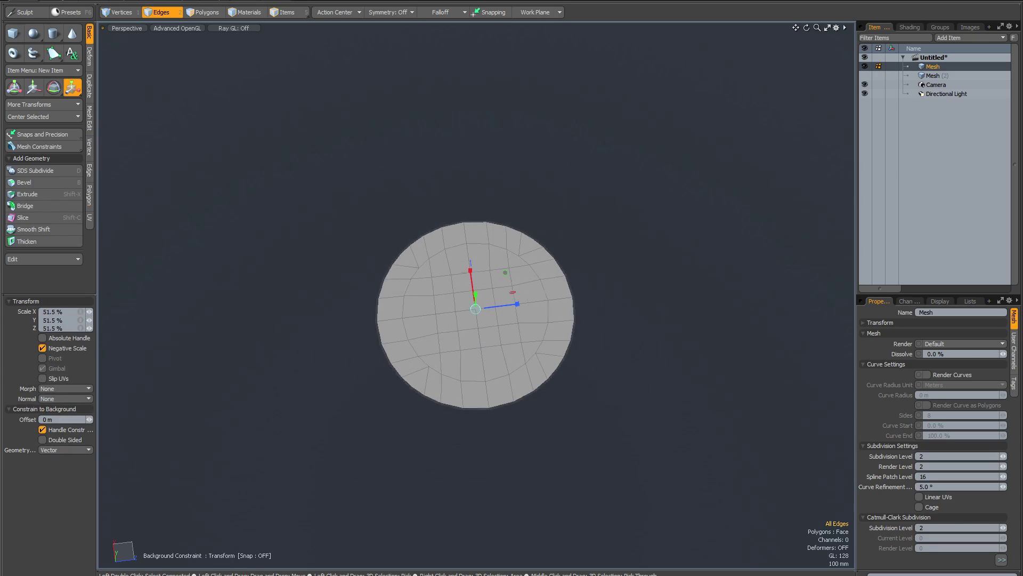
Show the cylinder mesh and scale the whole grid up to about 144% so its rim conforms to the inner wall
left_click(865, 76)
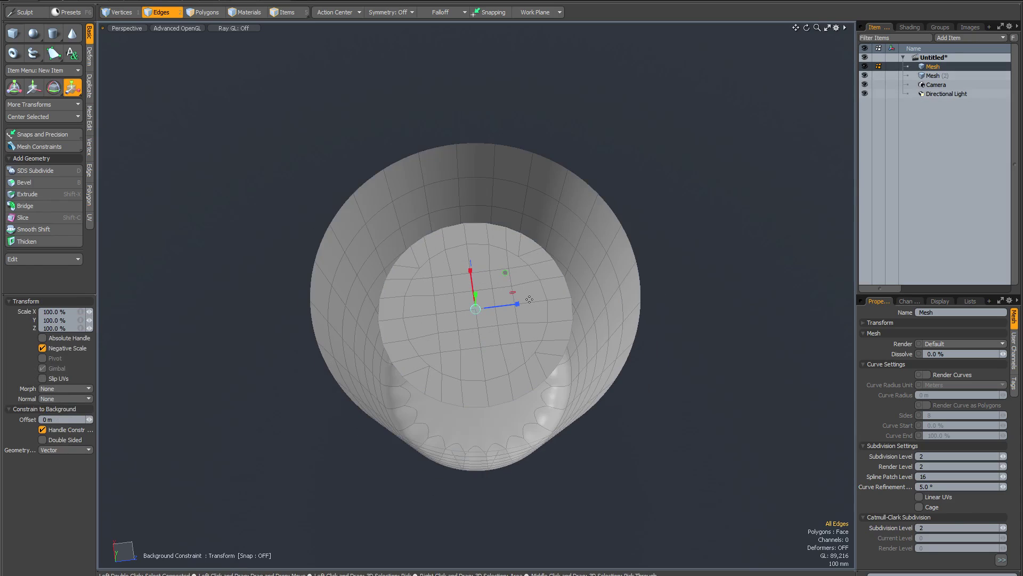
left_click_drag(478, 306, 553, 334)
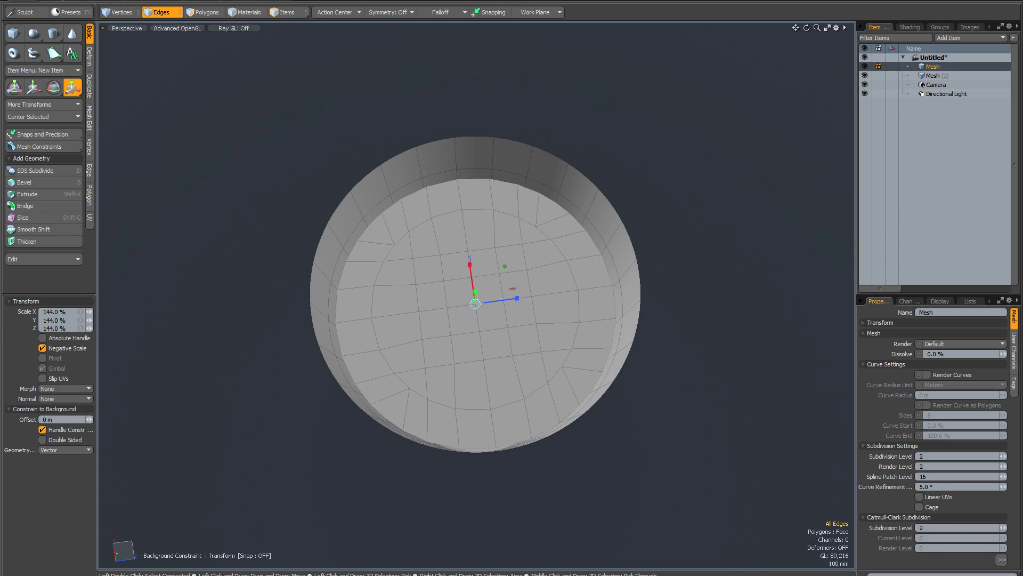
key("space")
With the cylinder hidden and snapping on, draw a radial falloff from the grid's centre in top view and set its X size to 860 mm
left_click(865, 75)
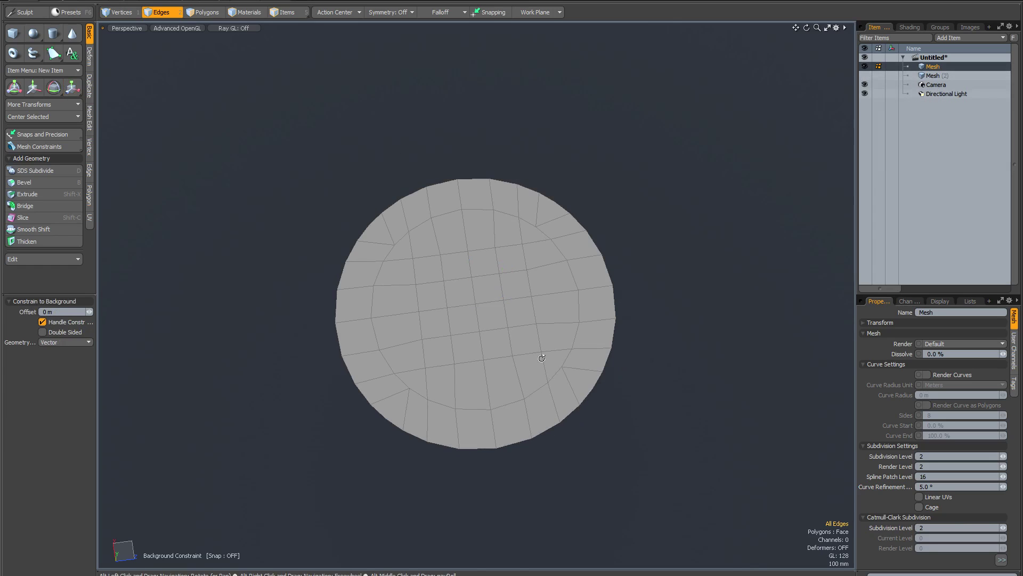
mouse_move(541, 358)
left_mouse_down("alt")
mouse_move(530, 311)
mouse_move(534, 347)
left_mouse_up("alt")
key("KP_1")
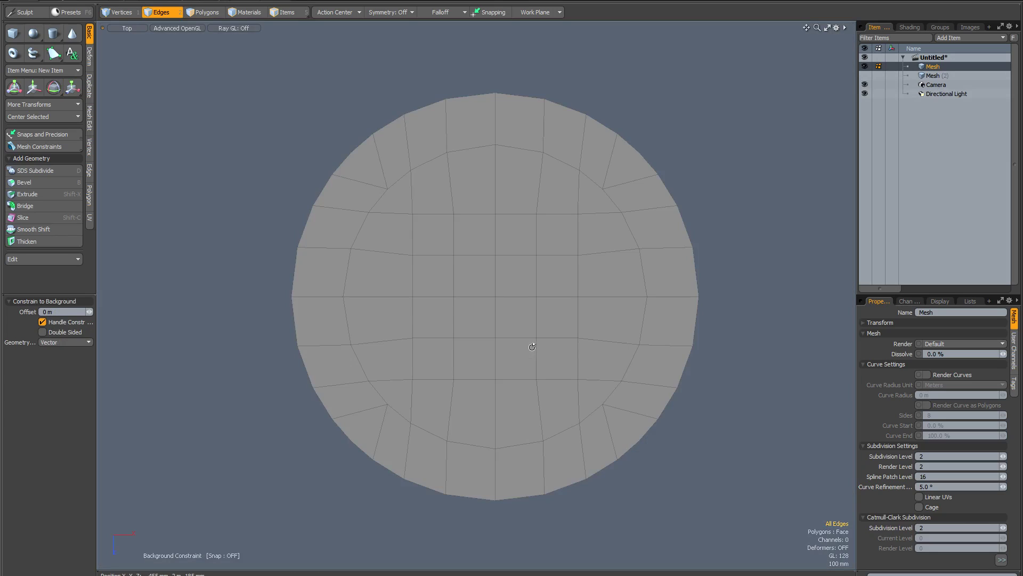
left_click(490, 13)
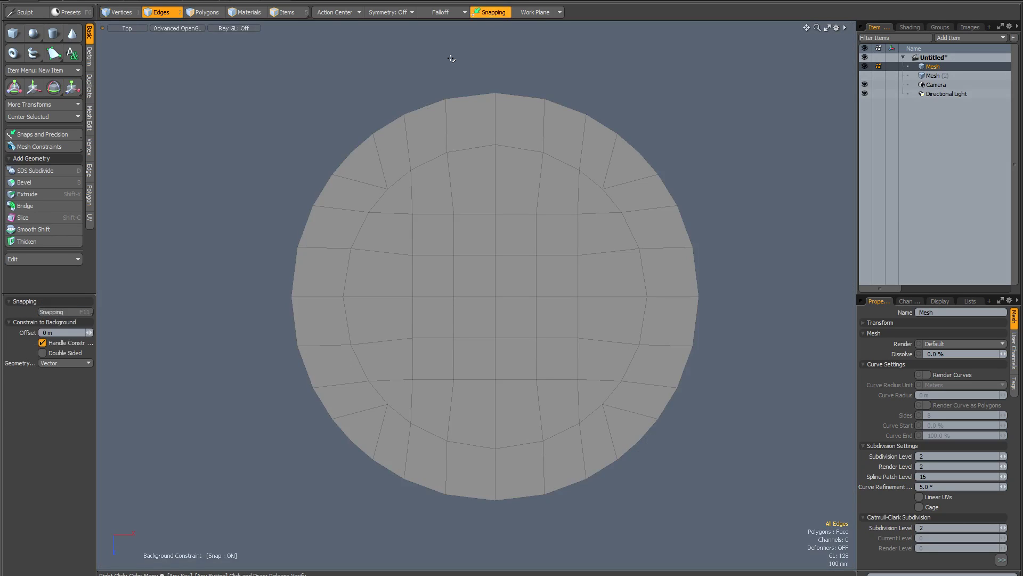
left_click(437, 13)
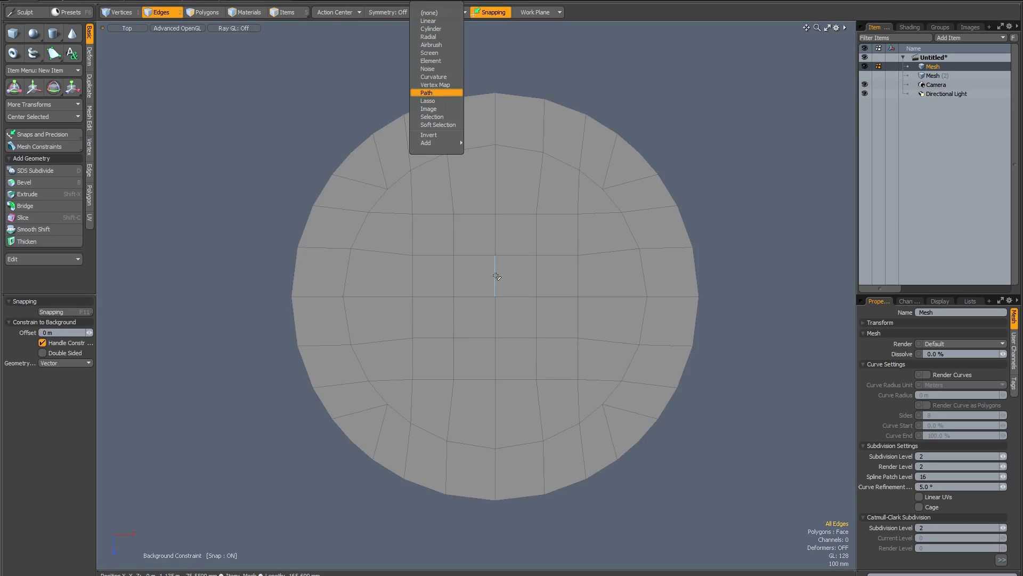
left_click(428, 37)
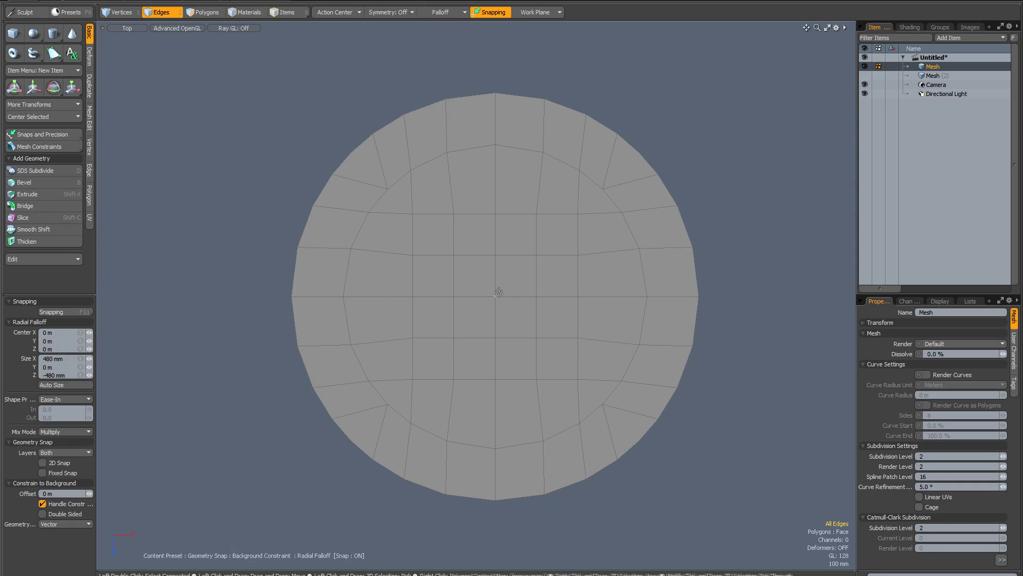
left_click_drag(497, 296, 699, 82)
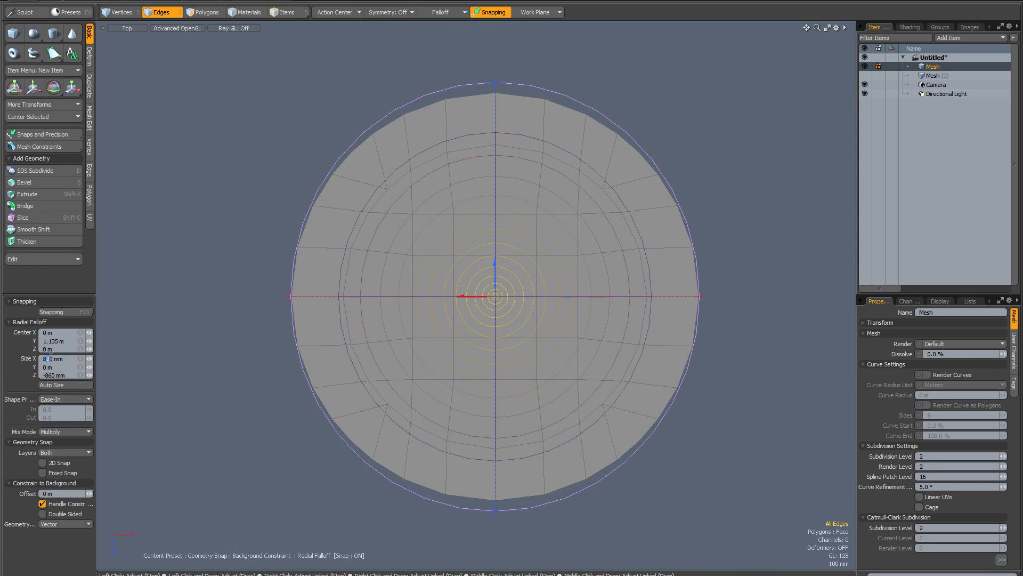
key("Return")
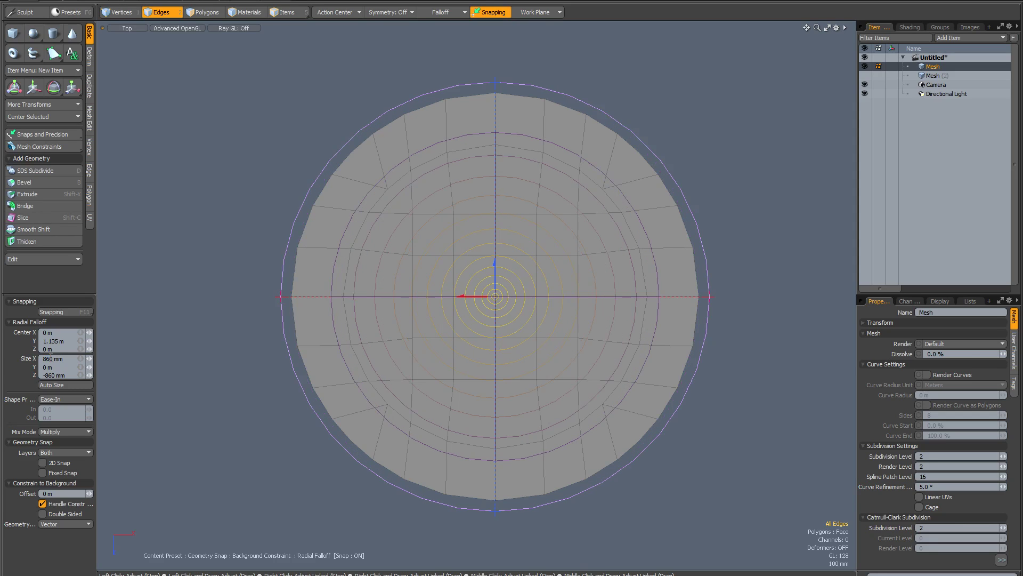
Turn snapping off and, in front view, move the grid up about 490 mm along Y through the falloff to form a dome
key("KP_Decimal")
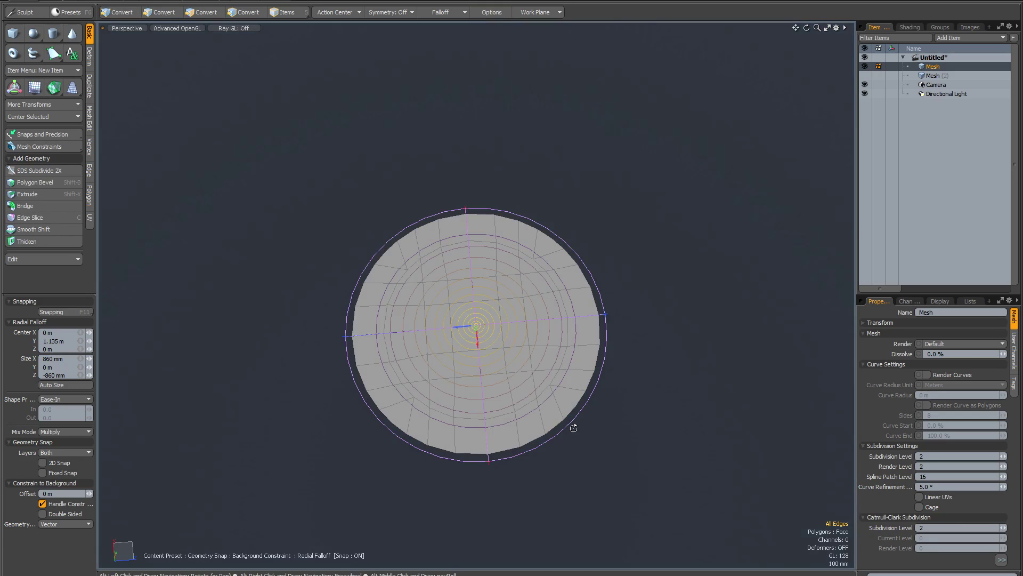
left_click_drag(528, 395, 495, 324, "alt")
left_click_drag(481, 382, 504, 234, "alt+shift")
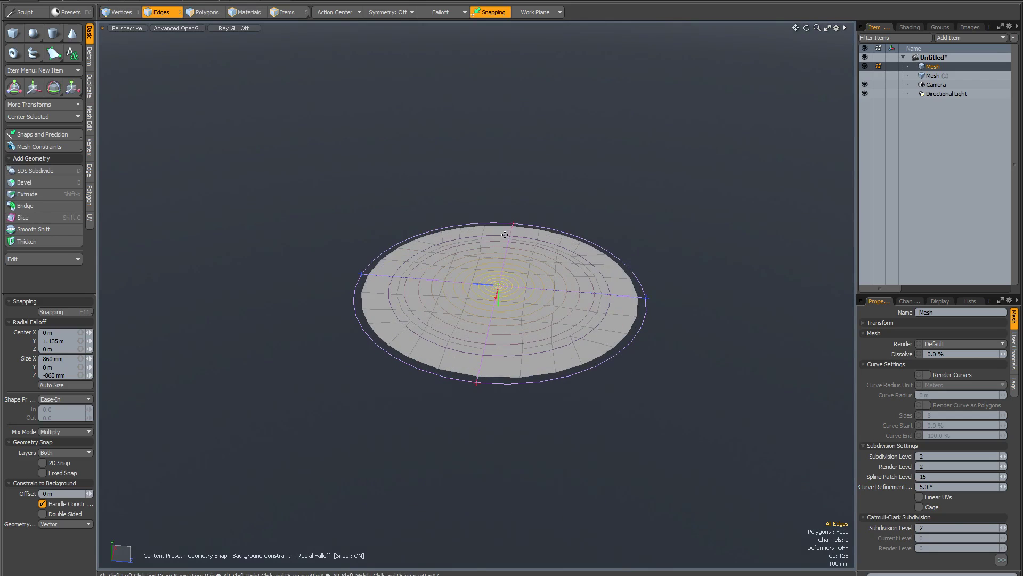
left_click(494, 11)
left_click_drag(526, 267, 469, 287, "alt")
key("w")
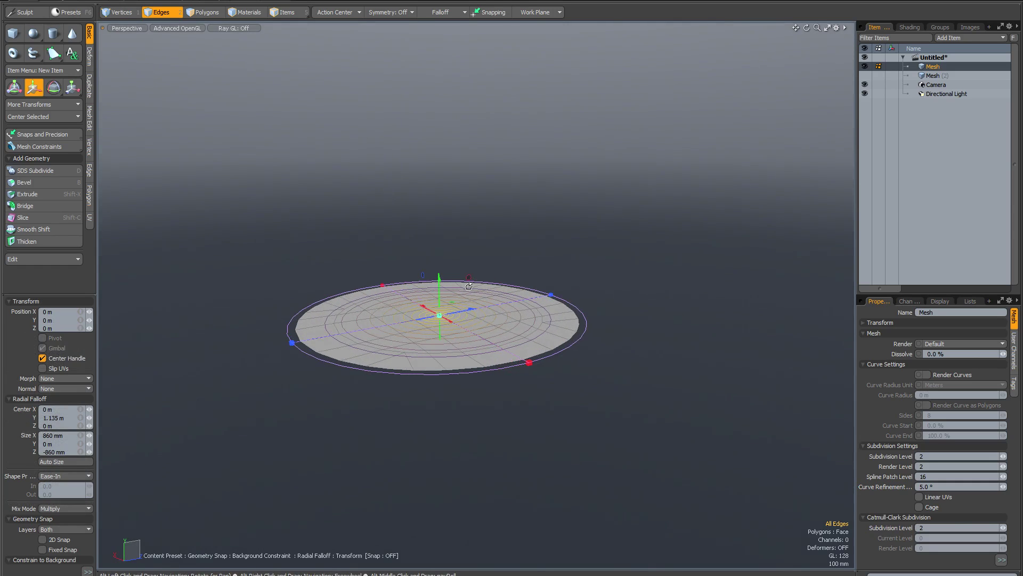
key("KP_2")
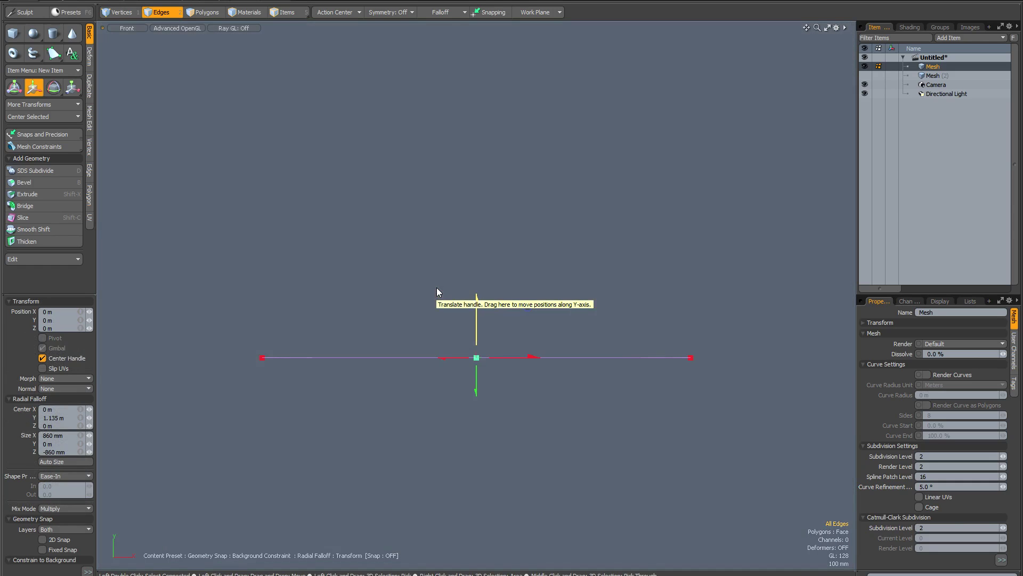
left_click_drag(526, 301, 528, 184)
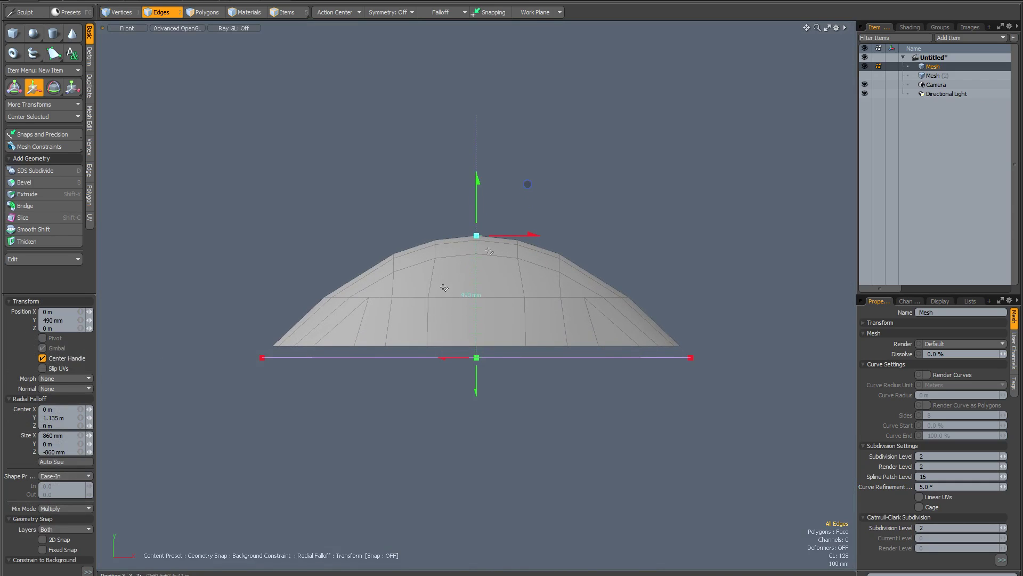
Change the radial falloff's shape preset to Custom and set its In value to 1
left_click(61, 476)
left_click(71, 475)
left_click(70, 499)
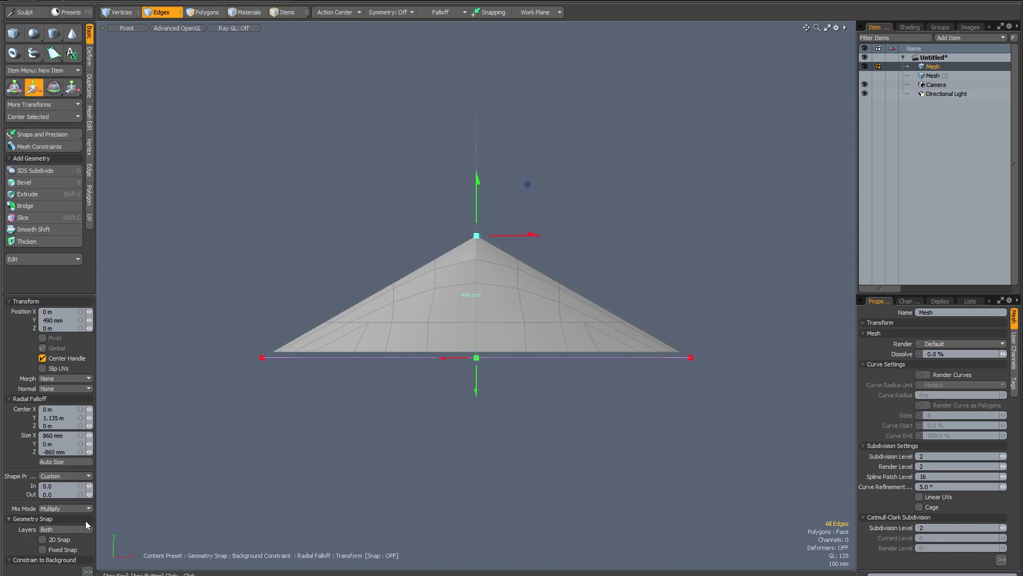
left_click(56, 485)
type("1")
key("Return")
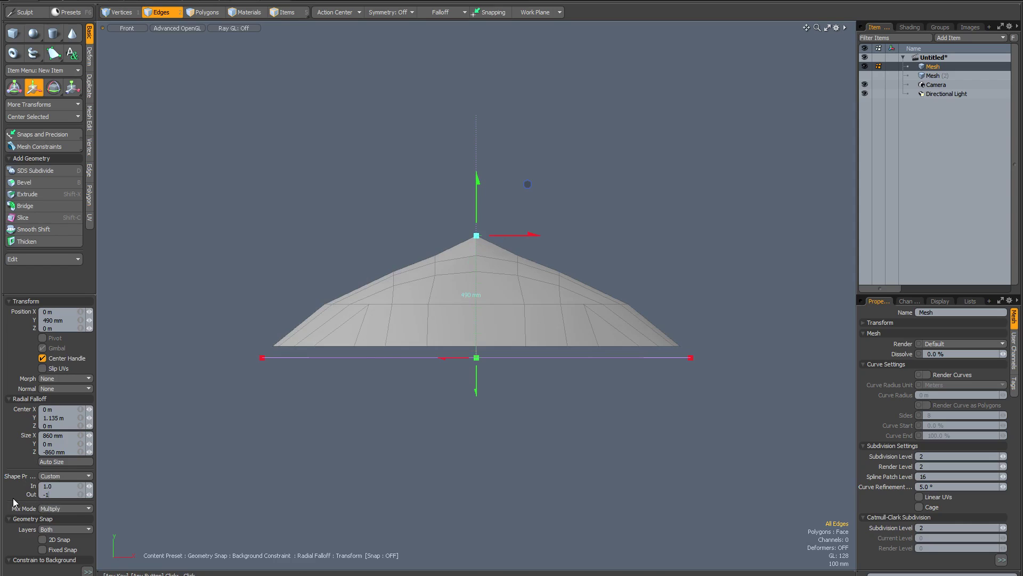
Set the radial falloff's Out value to -1, then end the transform and drop the falloff and background constraint
type("-1")
key("Return")
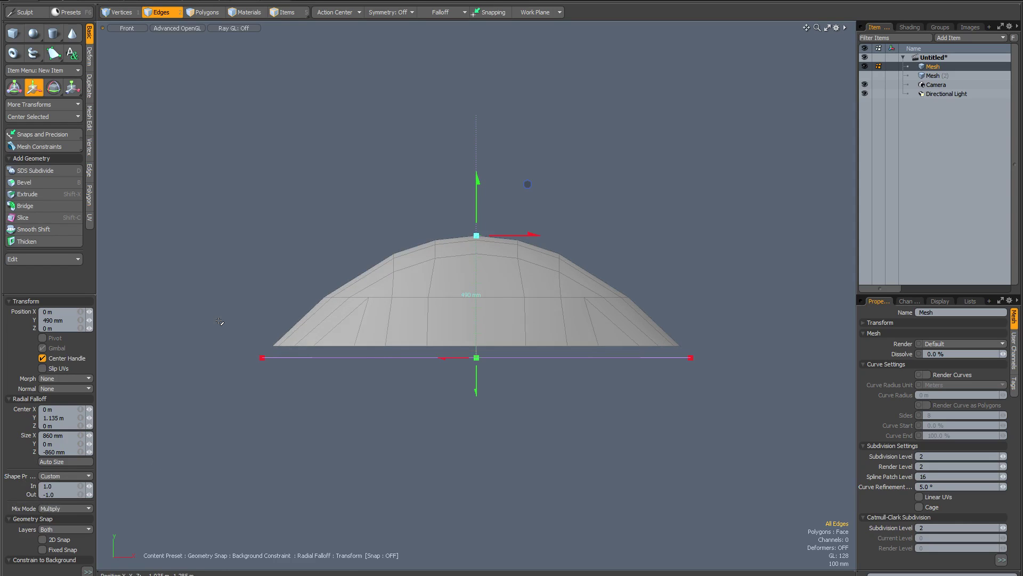
key("space")
left_click_drag(220, 322, 238, 347, "alt")
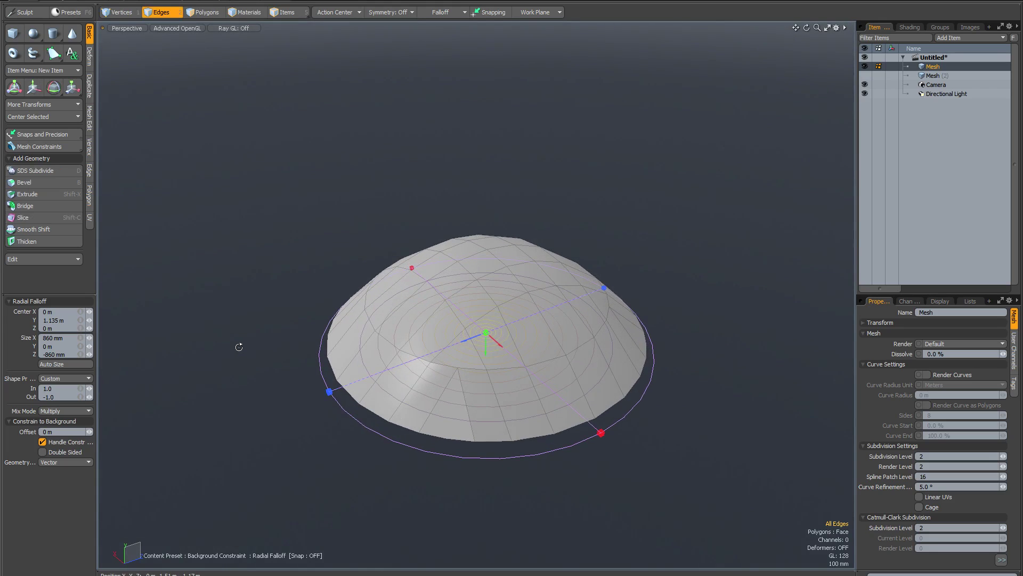
key("Escape")
left_click_drag(280, 440, 266, 435, "alt")
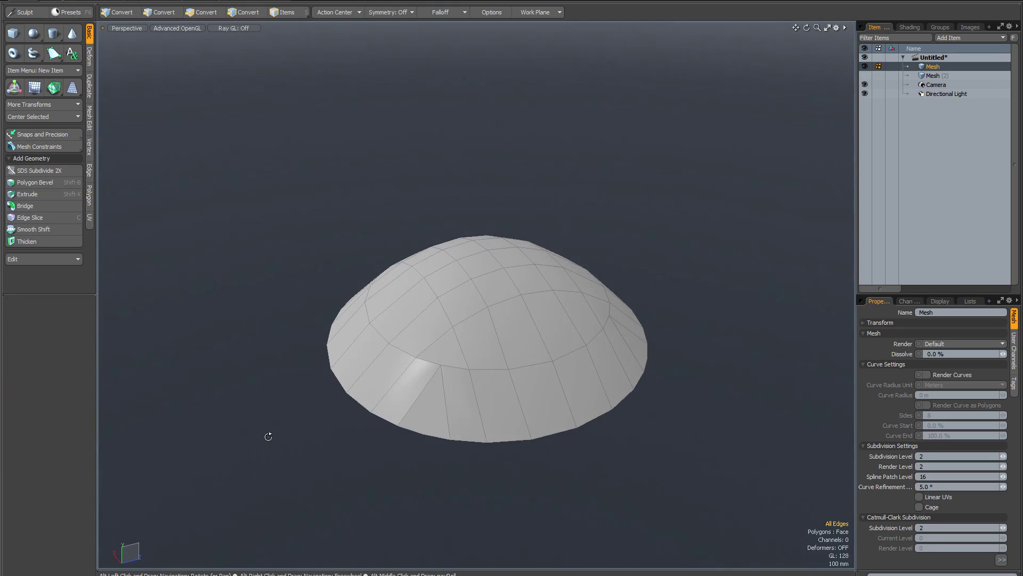
Convert the dome to Catmull-Clark subdivision and display it with Reflection shading and its wireframe hidden
key("Tab")
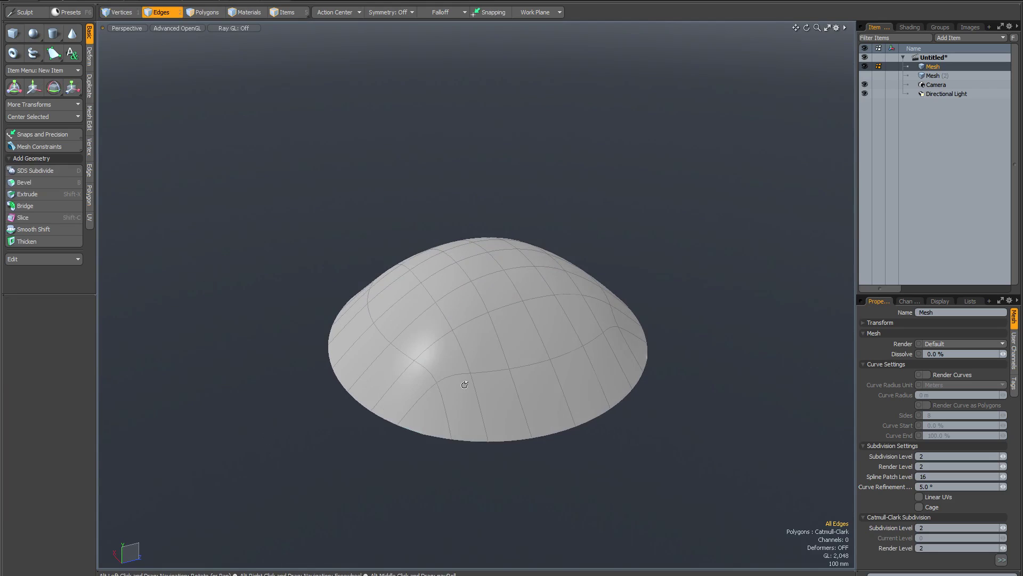
left_click_drag(464, 386, 466, 414, "alt")
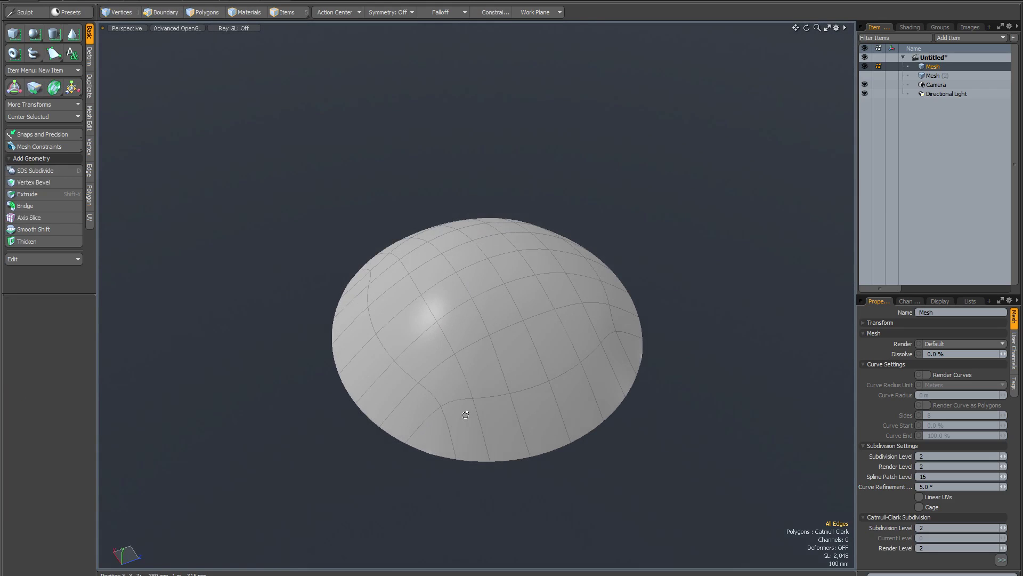
key("ctrl+2")
left_click(445, 396)
key("ctrl+3")
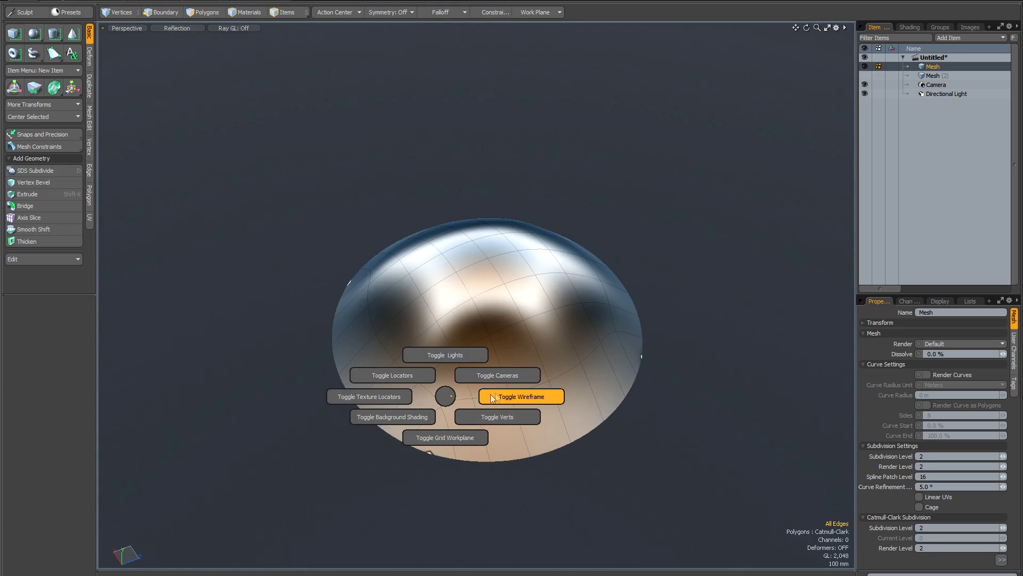
left_click(494, 395)
left_click_drag(536, 391, 535, 362, "alt")
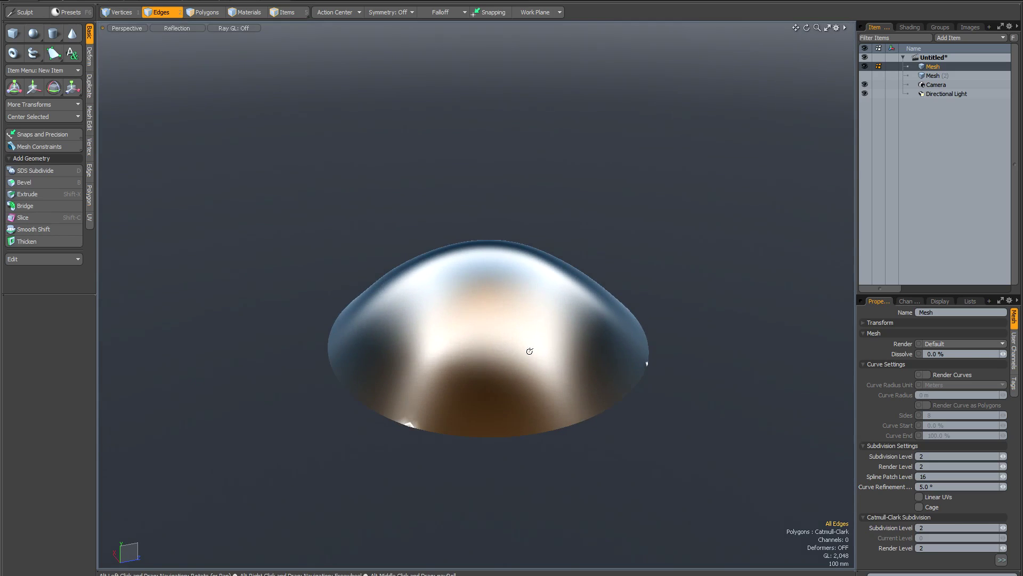
Examine the reflections along the dome's rim up close, then return to Advanced OpenGL shading
scroll(415, 429, "up", 5)
scroll(416, 428, "down", 5)
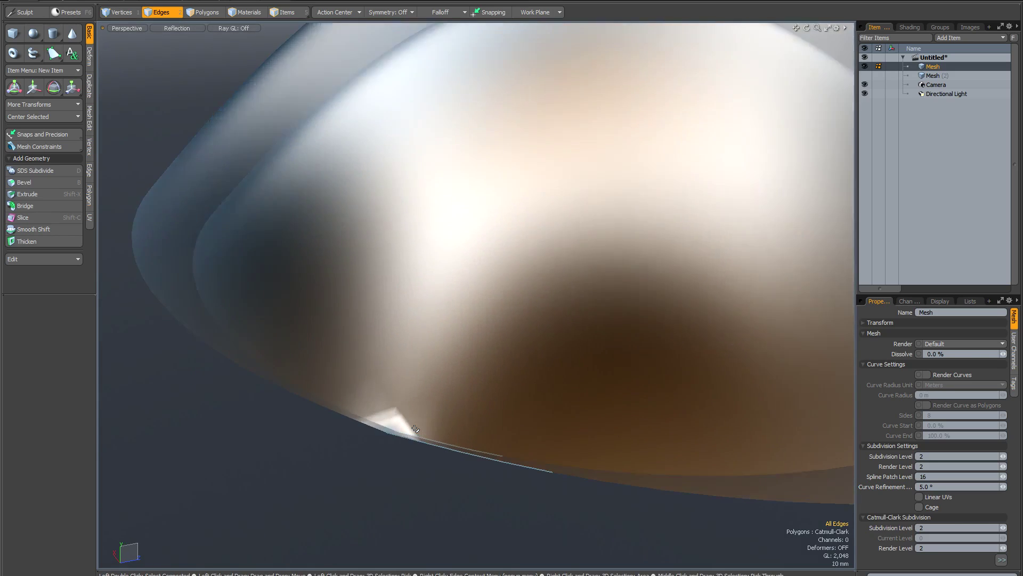
left_click_drag(415, 429, 508, 420, "alt")
key("alt+grave")
left_click(508, 420)
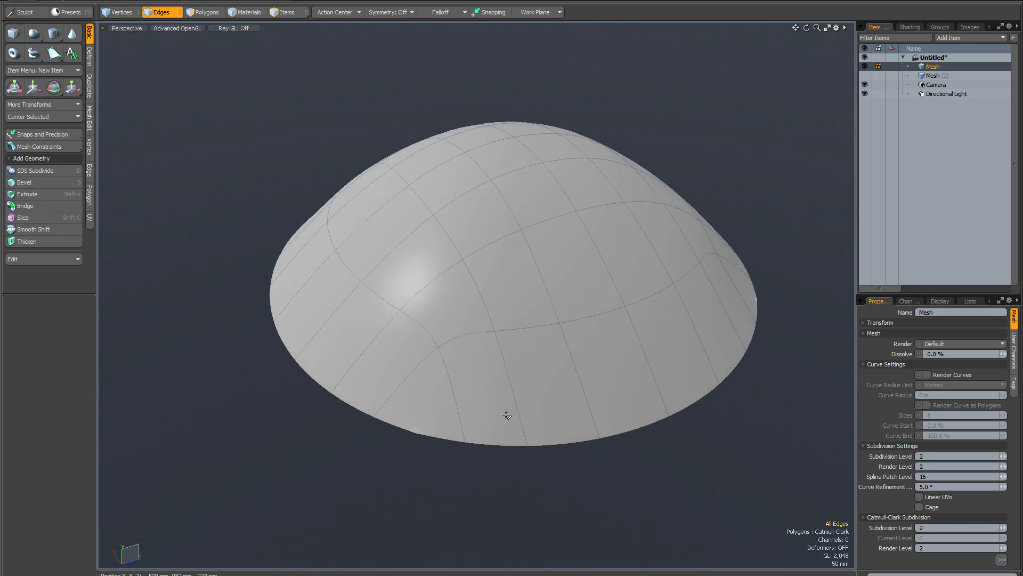
Turn on vertex display and frame the dome's lower rim
scroll(507, 413, "down", 2)
left_click_drag(506, 413, 443, 357, "alt")
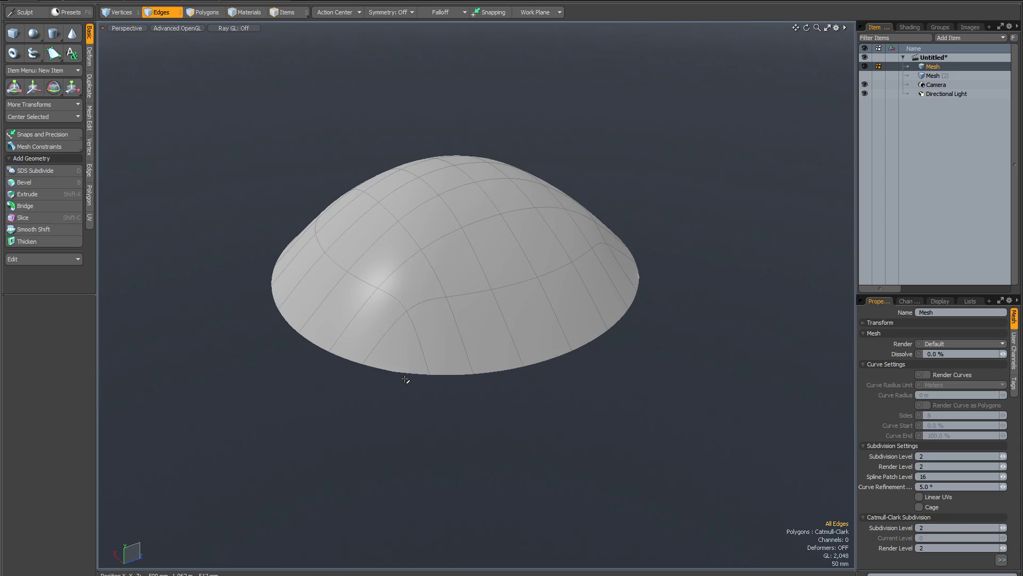
scroll(405, 379, "up", 3)
left_click_drag(398, 363, 408, 370, "alt")
key("ctrl+3")
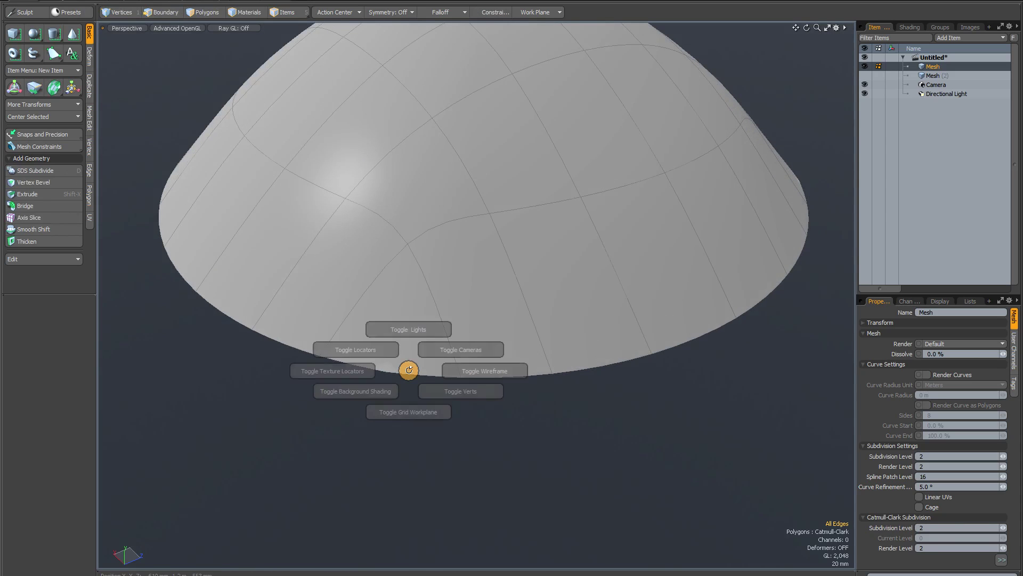
left_click(435, 391)
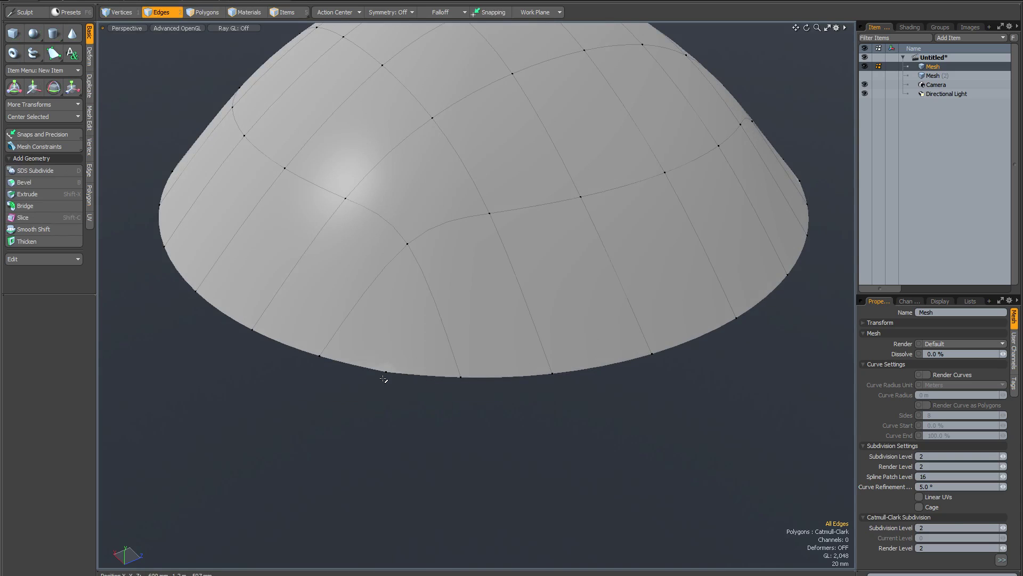
Examine the rim vertices and the surrounding edge flow of the dome from several angles
scroll(384, 386, "up", 1)
scroll(388, 373, "up", 2)
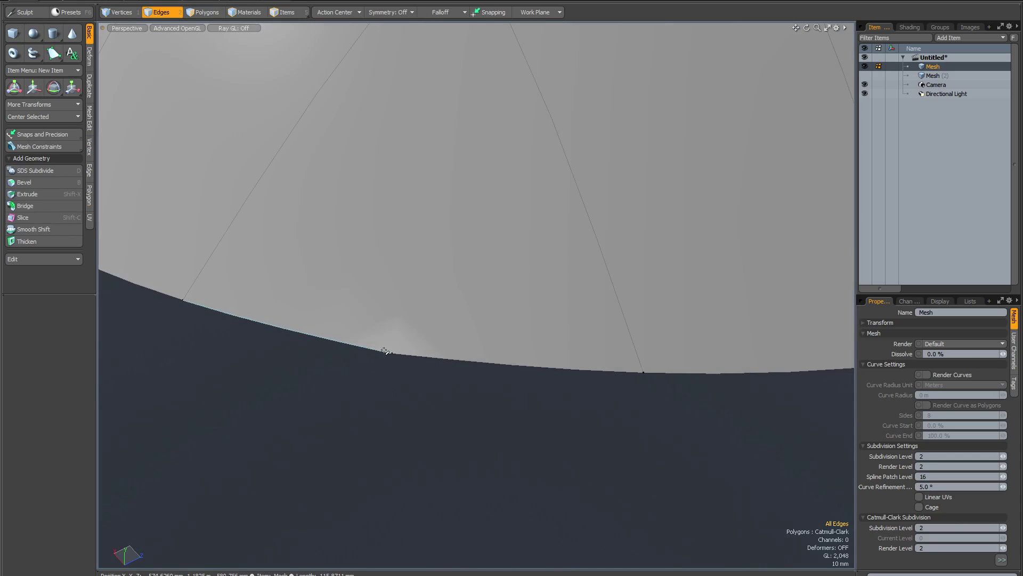
scroll(392, 357, "down", 4)
left_click_drag(394, 363, 400, 401, "alt")
scroll(411, 378, "down", 4)
scroll(434, 335, "up", 5)
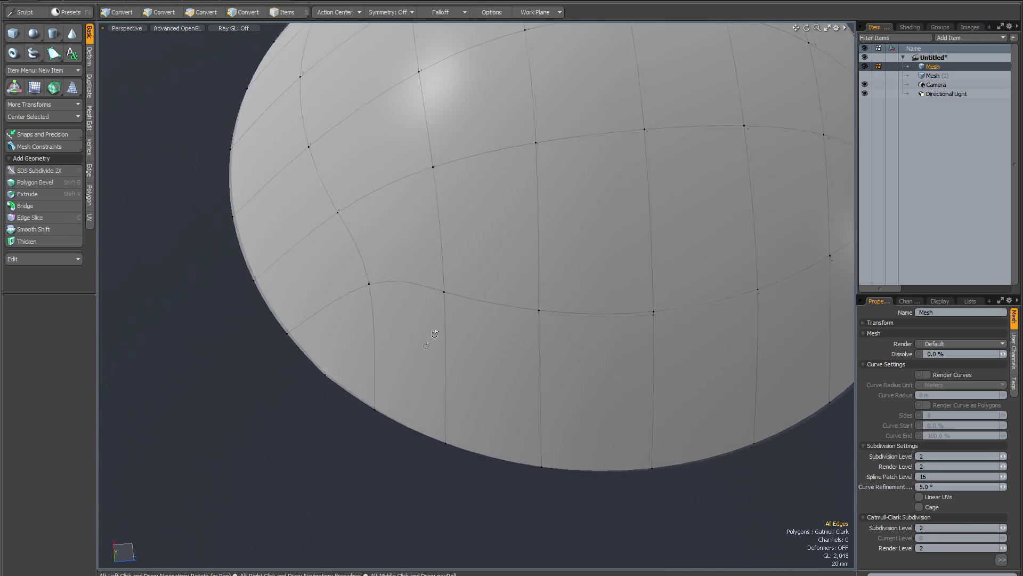
left_click_drag(437, 331, 442, 314, "alt")
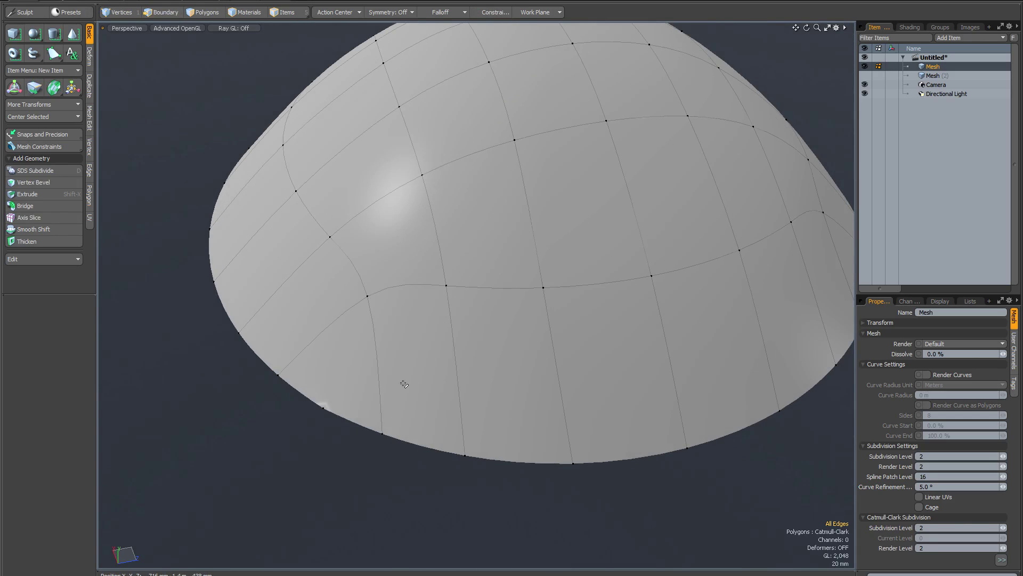
In edge mode, select the full boundary edge loop around the dome's rim
key("ctrl")
key("2")
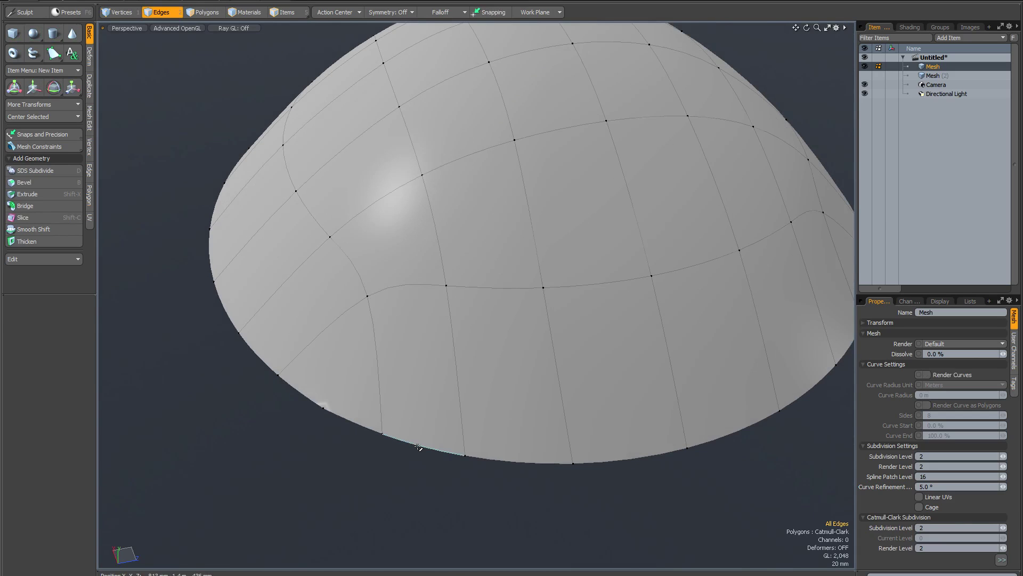
double_click(418, 447)
scroll(421, 445, "down", 5)
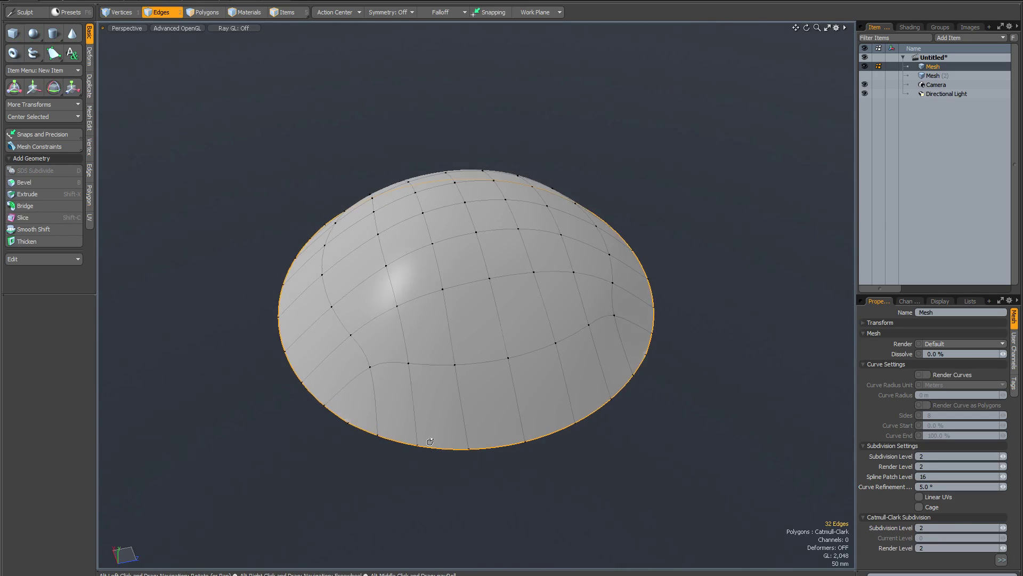
Use Edge Extend on the rim loop, first with zero offset, then again about 144 mm down along Y
left_click_drag(430, 441, 441, 453, "alt")
left_click_drag(440, 453, 475, 379, "alt+shift")
key("z")
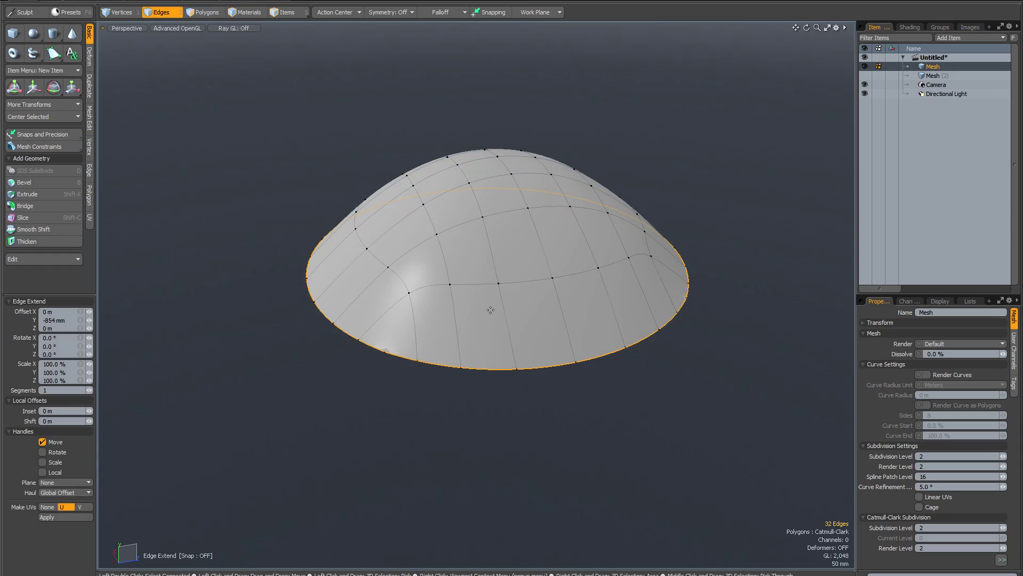
left_click(470, 385)
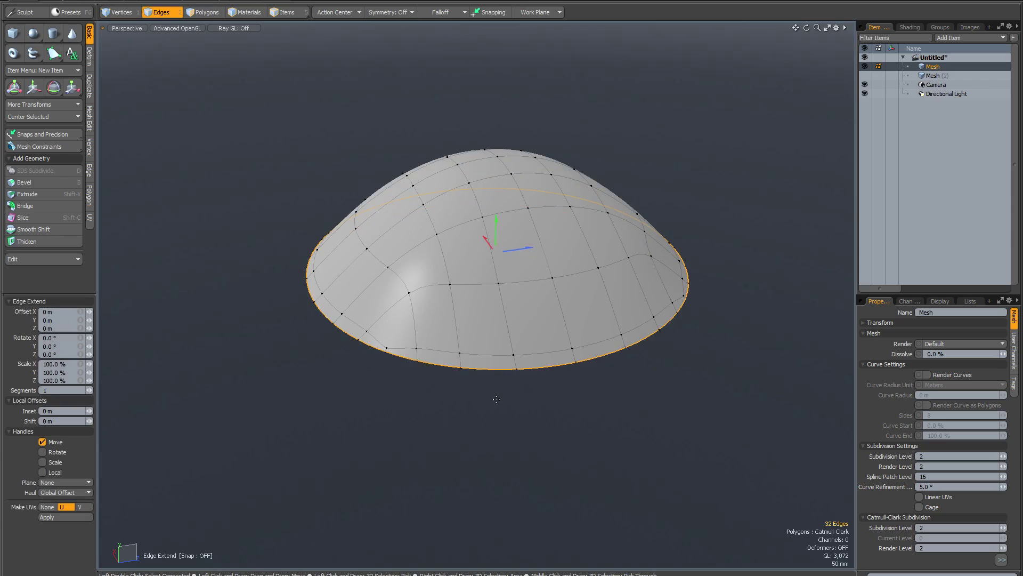
key("shift")
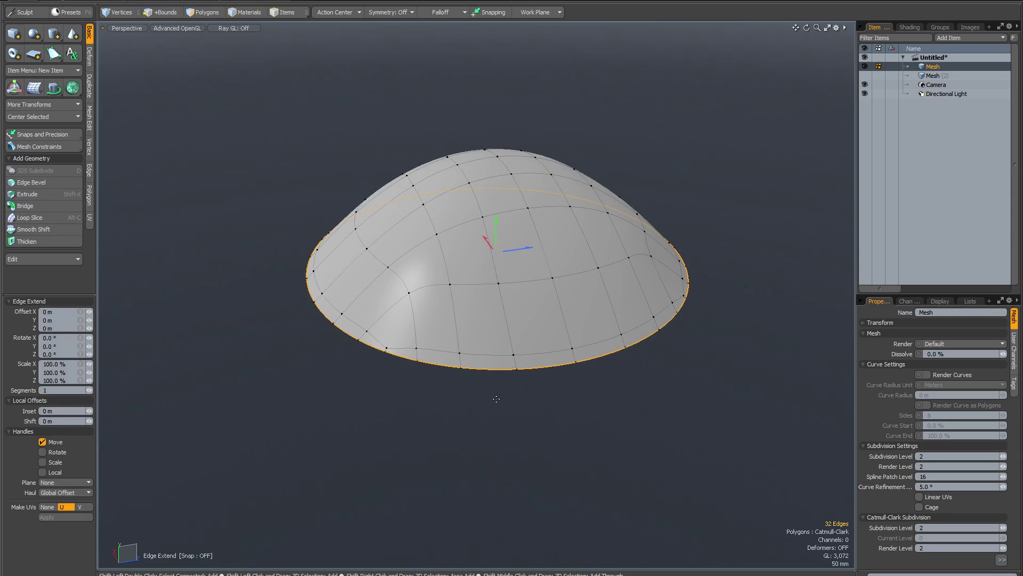
left_click_drag(496, 225, 496, 253)
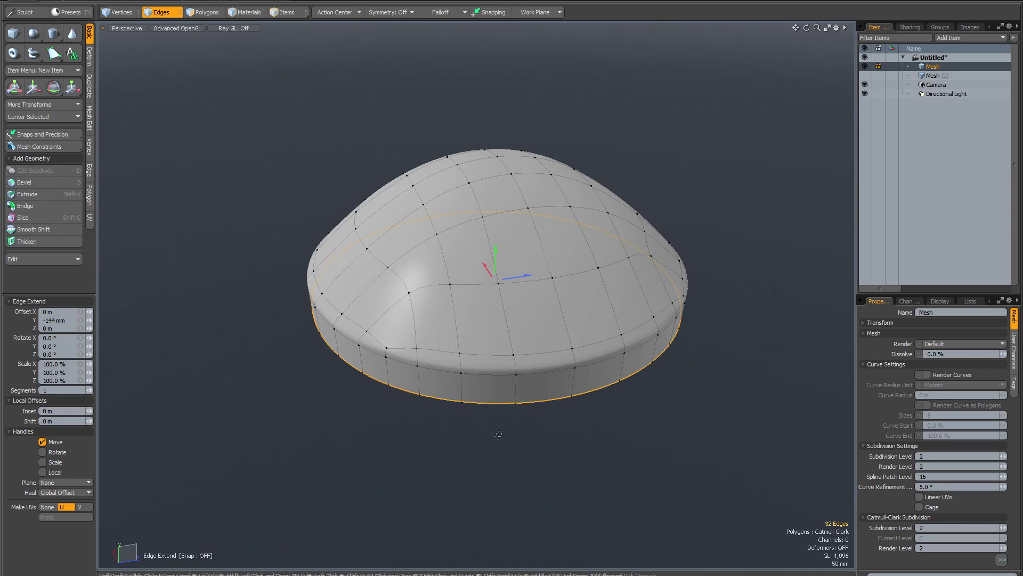
Extend the rim loop down along Y two more times, by about 308 mm and about 240 mm
left_click(495, 417, "shift")
left_click_drag(495, 418, 479, 524)
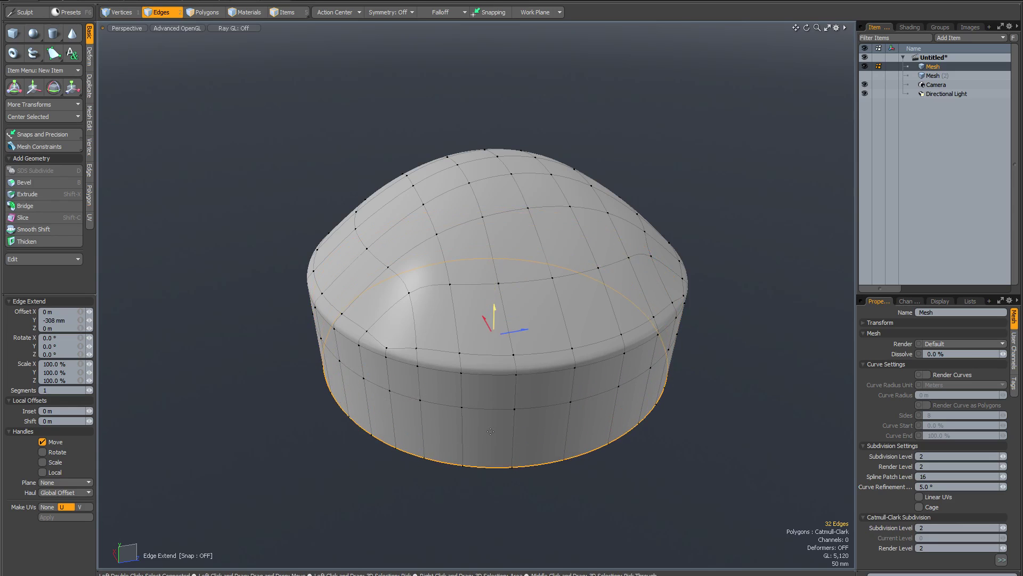
left_click_drag(494, 315, 494, 358)
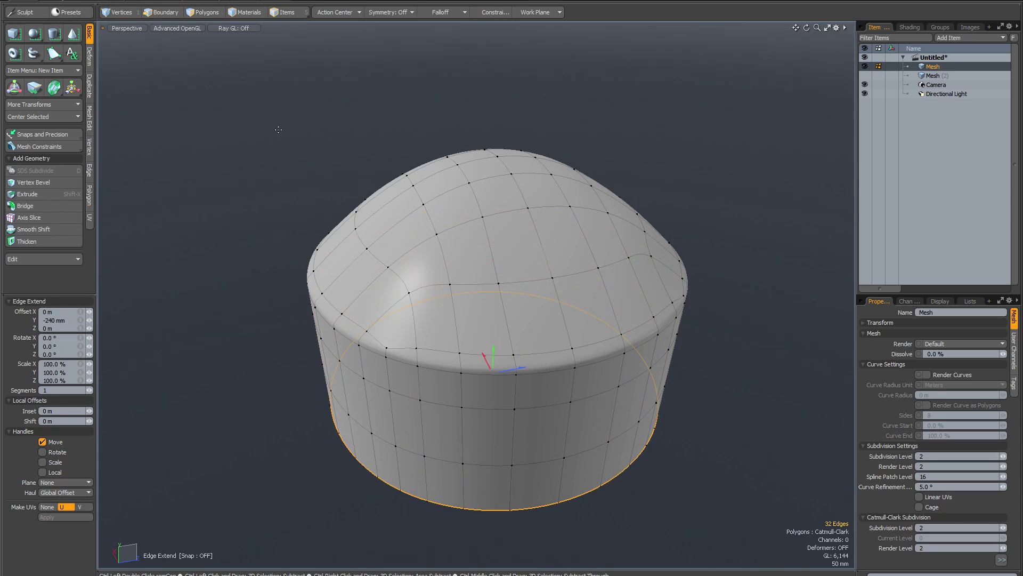
Switch the viewport to Reflection shading and hide the wireframe and vertices on the extended dome
key("ctrl+2")
left_click(254, 106)
key("ctrl+3")
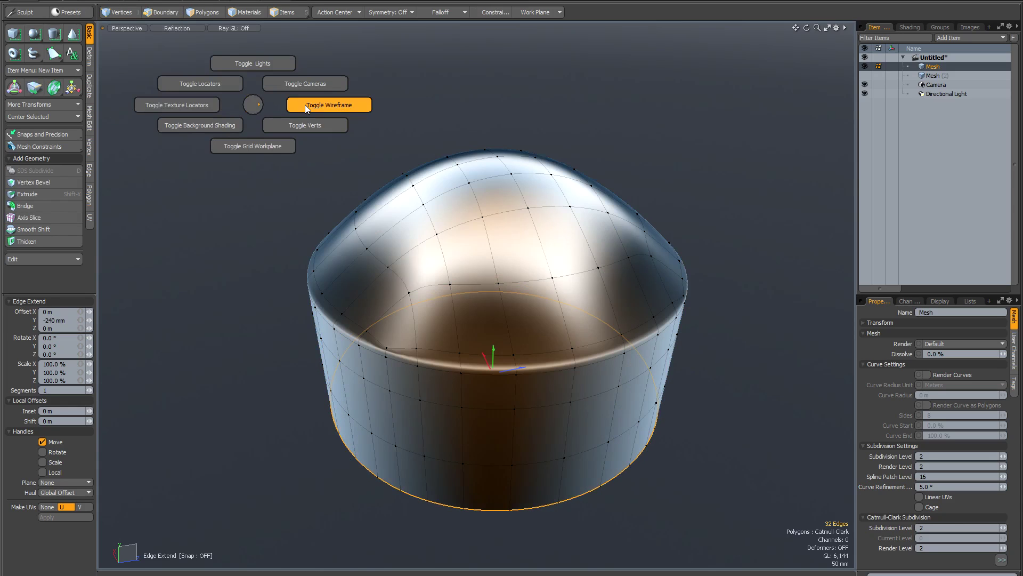
left_click(304, 105)
key("alt+t")
left_click(320, 125)
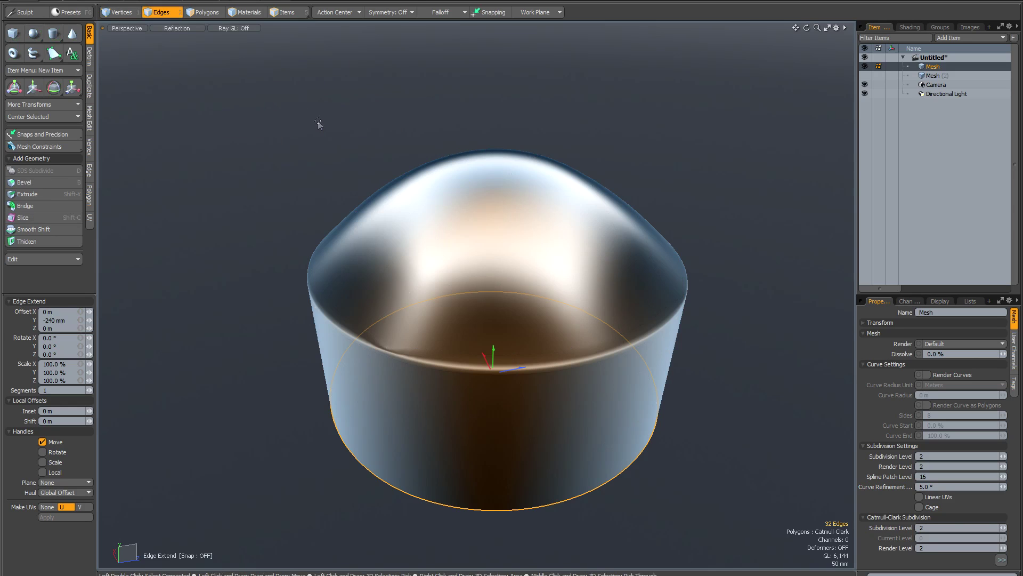
End Edge Extend, clear the edge selection and set the mesh's Catmull-Clark Subdivision Level to 4
left_click_drag(318, 120, 267, 148, "alt")
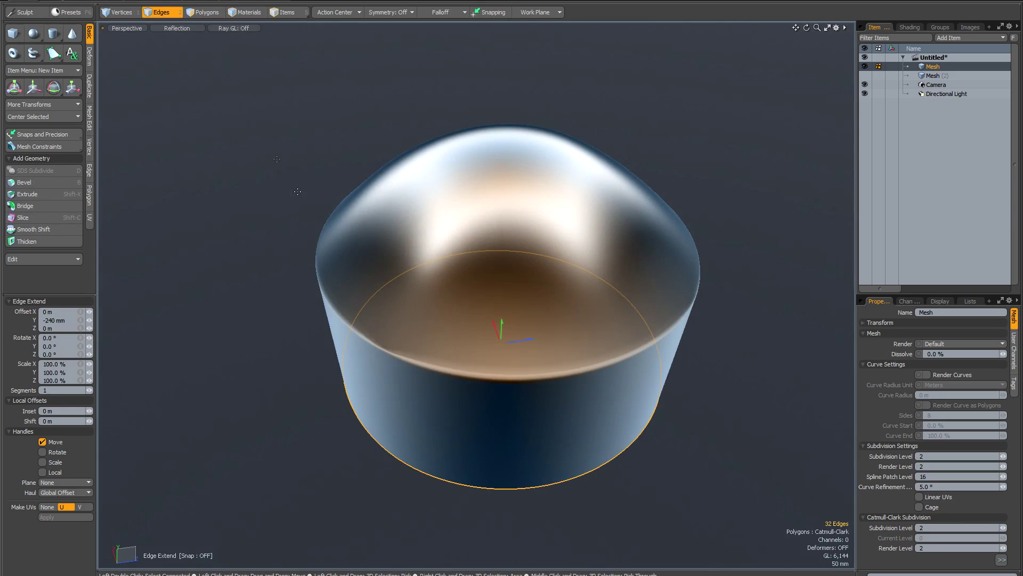
left_click_drag(298, 191, 298, 151, "alt")
key("space")
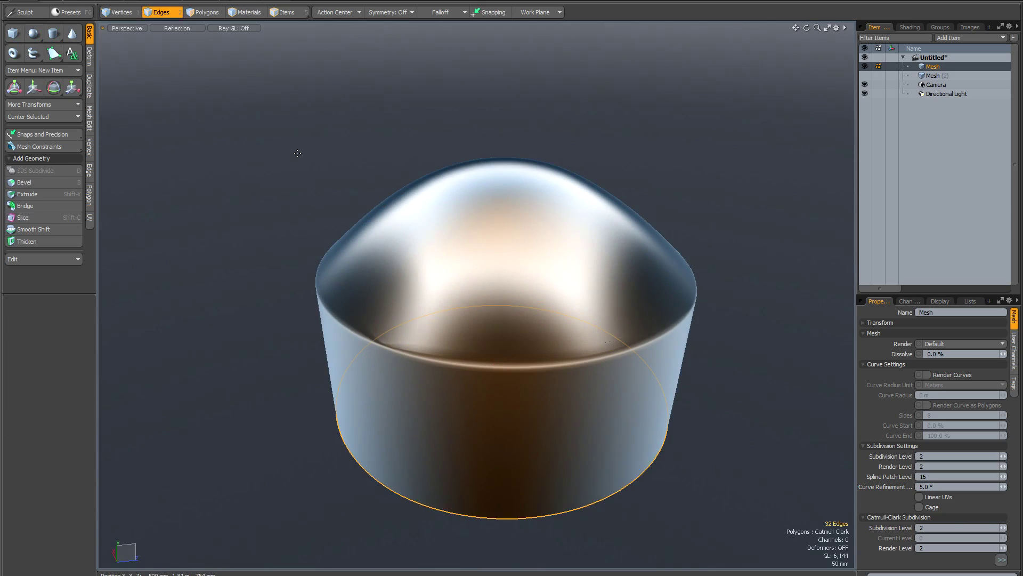
left_click(297, 153)
mouse_move(404, 251)
left_mouse_down("alt")
mouse_move(413, 293)
mouse_move(420, 261)
left_mouse_up("alt")
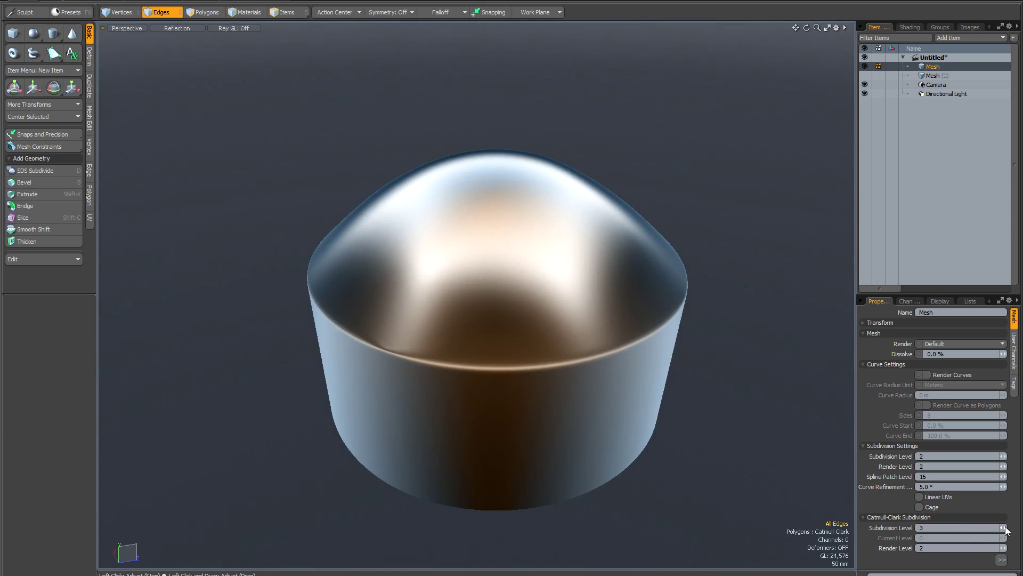
scroll(461, 363, "up", 3)
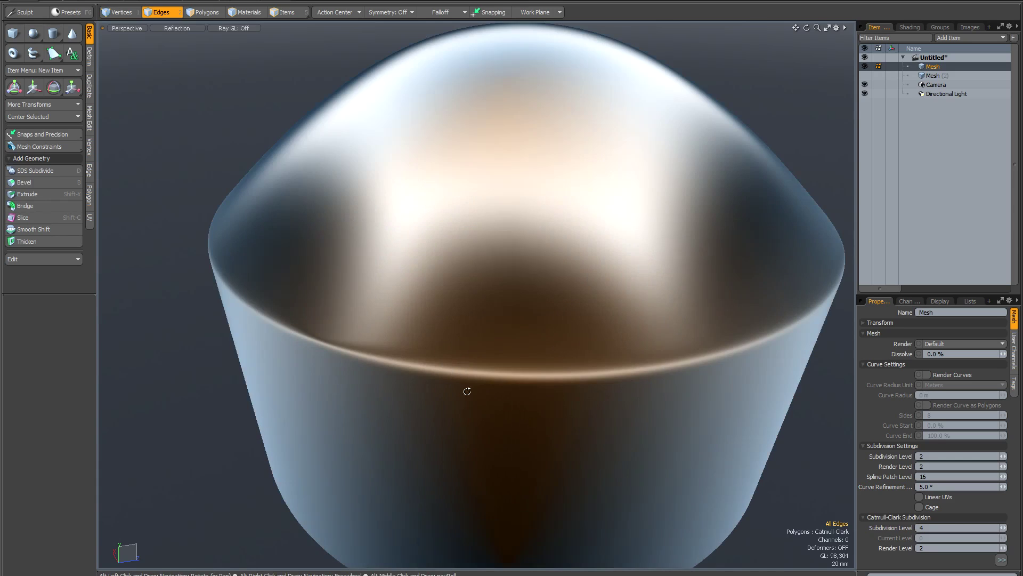
Examine the reflections across the dome and along the rim's tight corner from different angles
mouse_move(467, 391)
left_mouse_down("alt")
mouse_move(473, 360)
mouse_move(469, 389)
left_mouse_up("alt")
left_click_drag(395, 336, 502, 294, "alt")
scroll(397, 338, "down", 2)
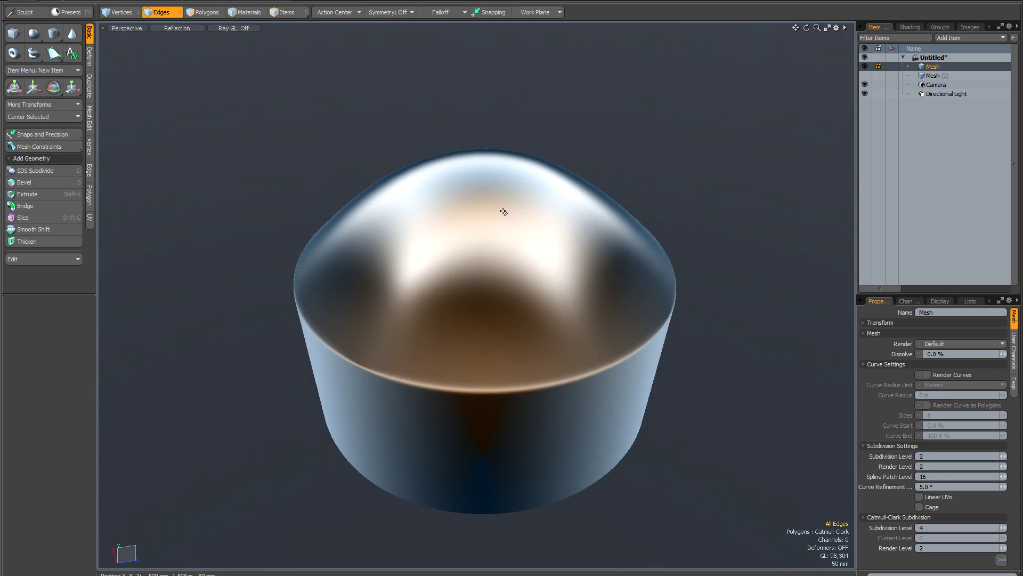
mouse_move(489, 192)
left_mouse_down("alt")
mouse_move(489, 176)
mouse_move(493, 201)
mouse_move(493, 182)
left_mouse_up("alt")
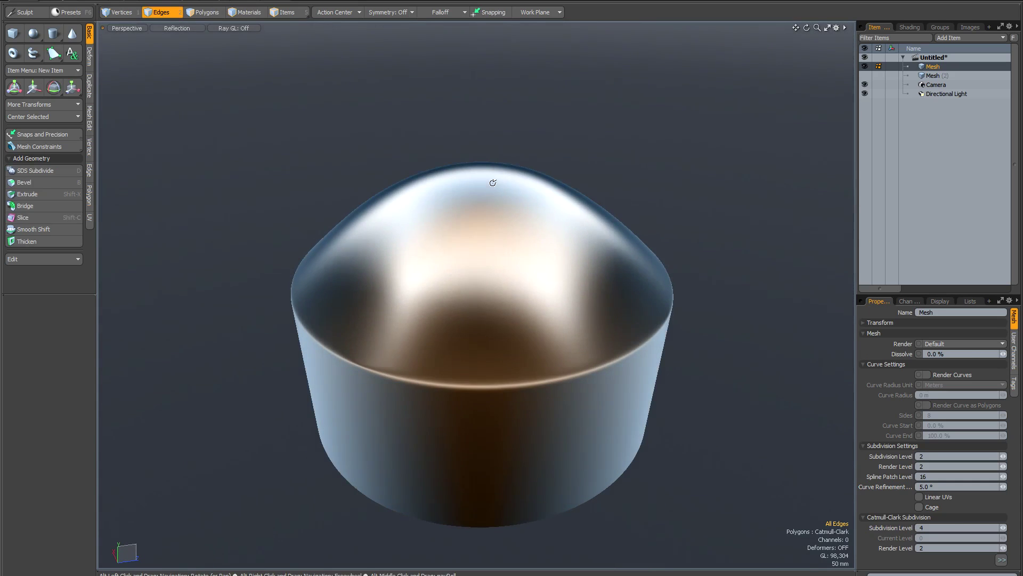
mouse_move(456, 339)
left_mouse_down("alt")
mouse_move(475, 306)
mouse_move(482, 327)
mouse_move(462, 308)
left_mouse_up("alt")
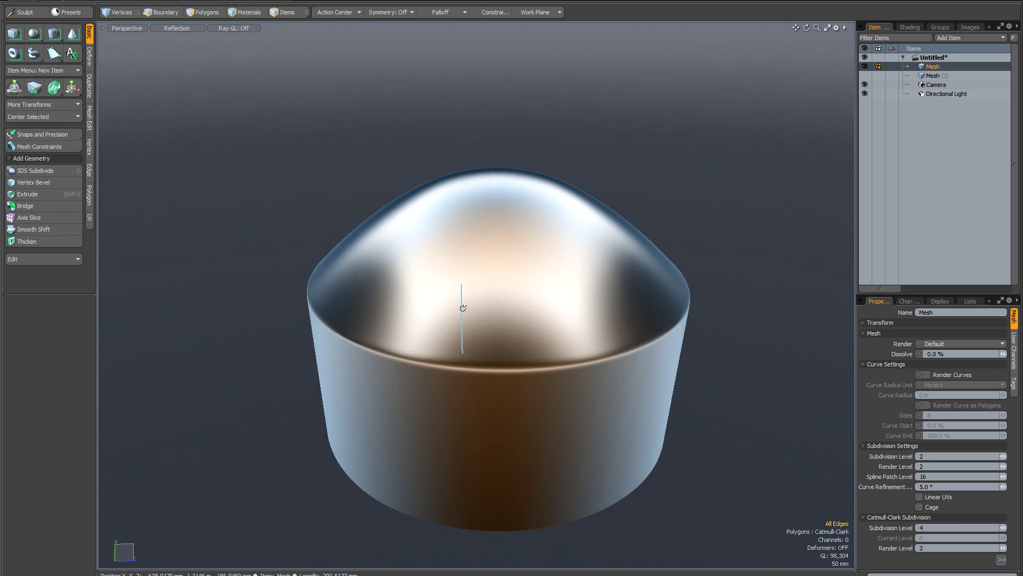
Return to Advanced OpenGL shading with the wireframe shown and examine the dome's edge flow
key("ctrl+2")
left_click(462, 357)
mouse_move(452, 283)
left_mouse_down("alt")
mouse_move(469, 297)
mouse_move(508, 286)
mouse_move(394, 300)
left_mouse_up("alt")
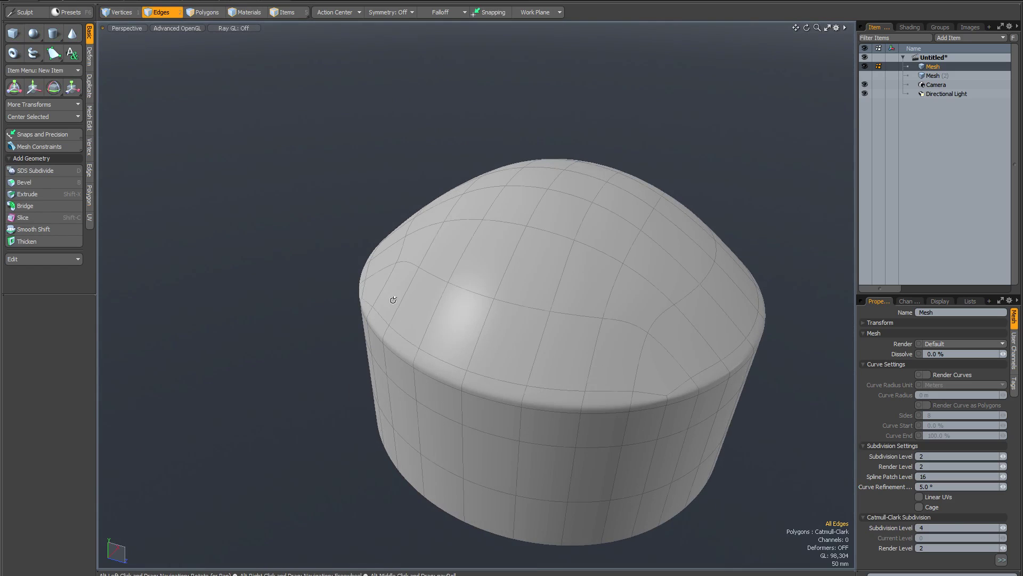
left_click_drag(507, 300, 492, 253, "alt")
scroll(486, 290, "up", 3)
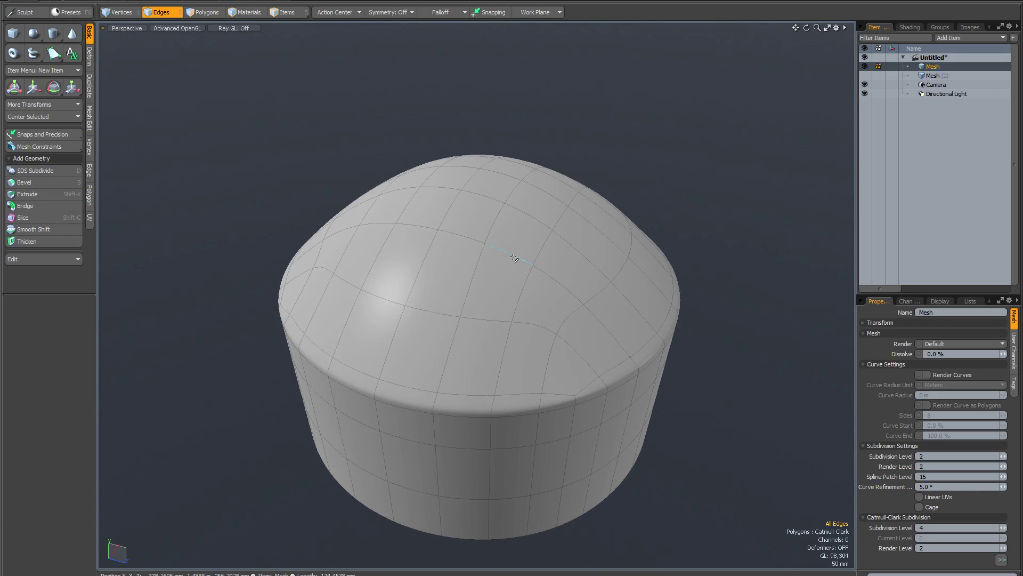